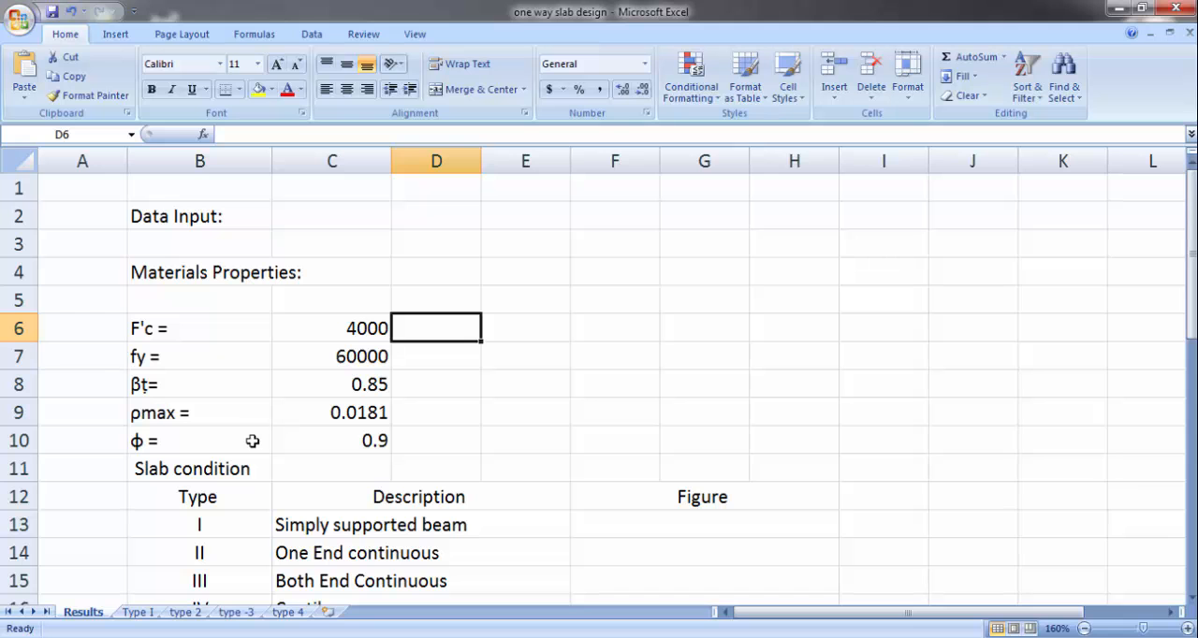
Step: Review the material property inputs F'c, fy, βt, ρmax and ϕ, and examine the formula behind ρmax
left_click(215, 218)
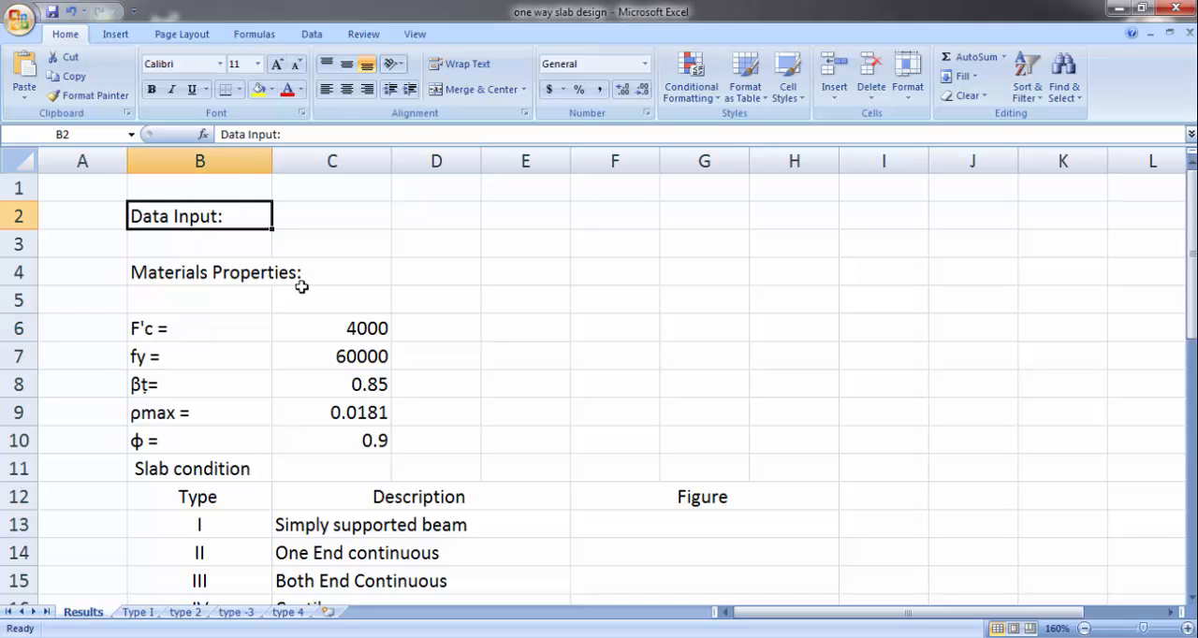
left_click(204, 272)
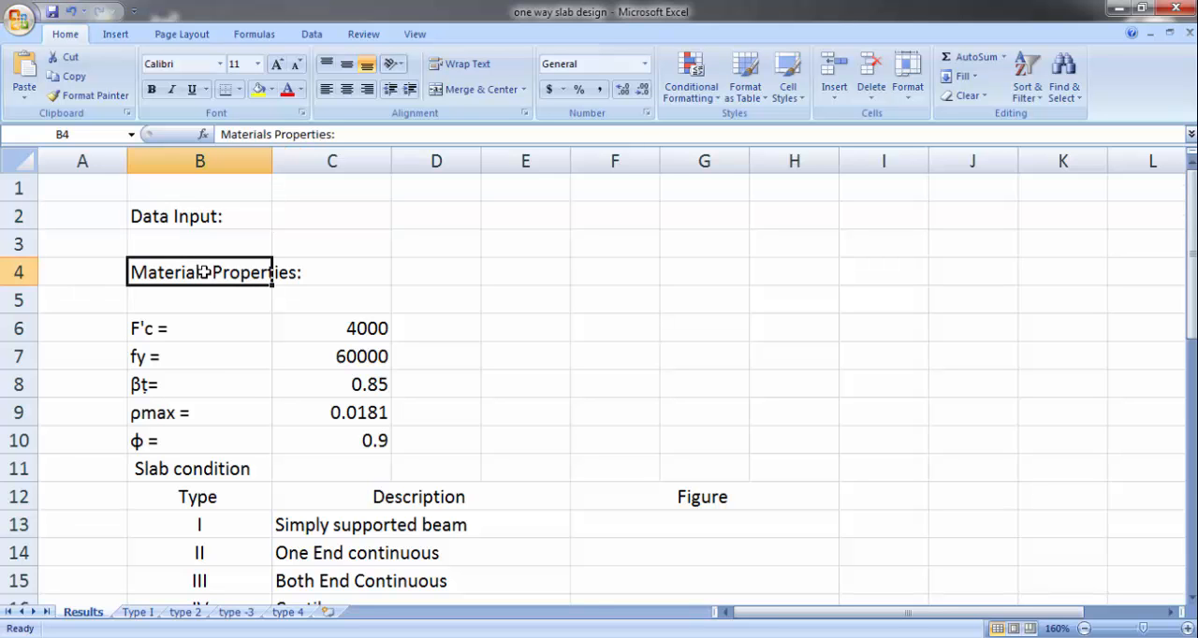
left_click(187, 330)
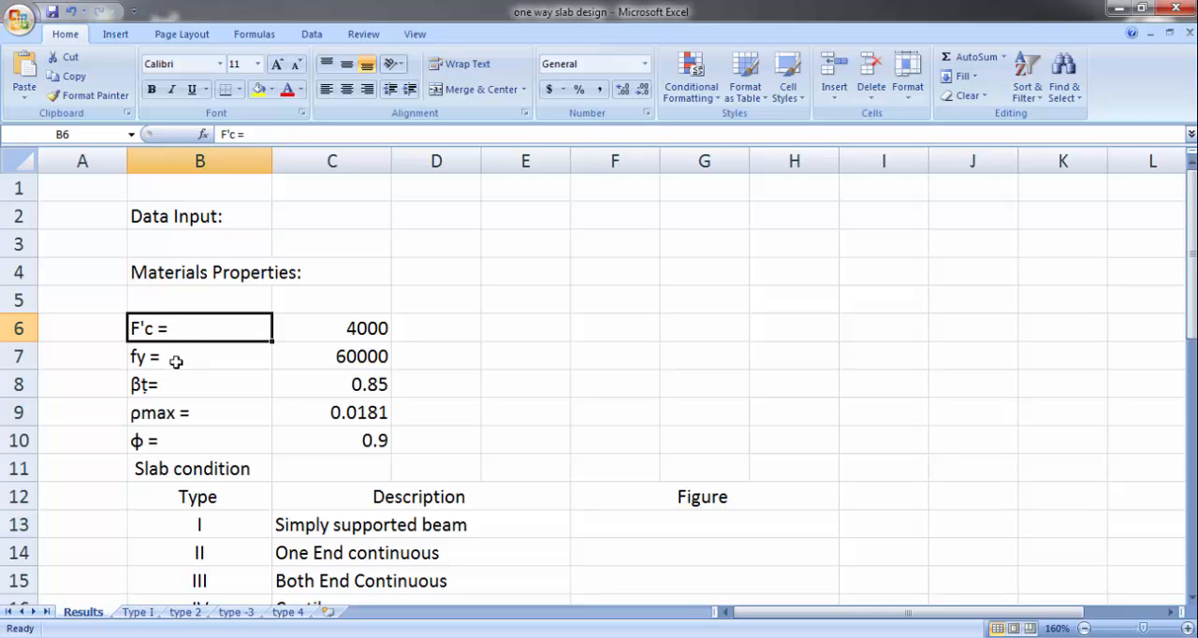
left_click(176, 360)
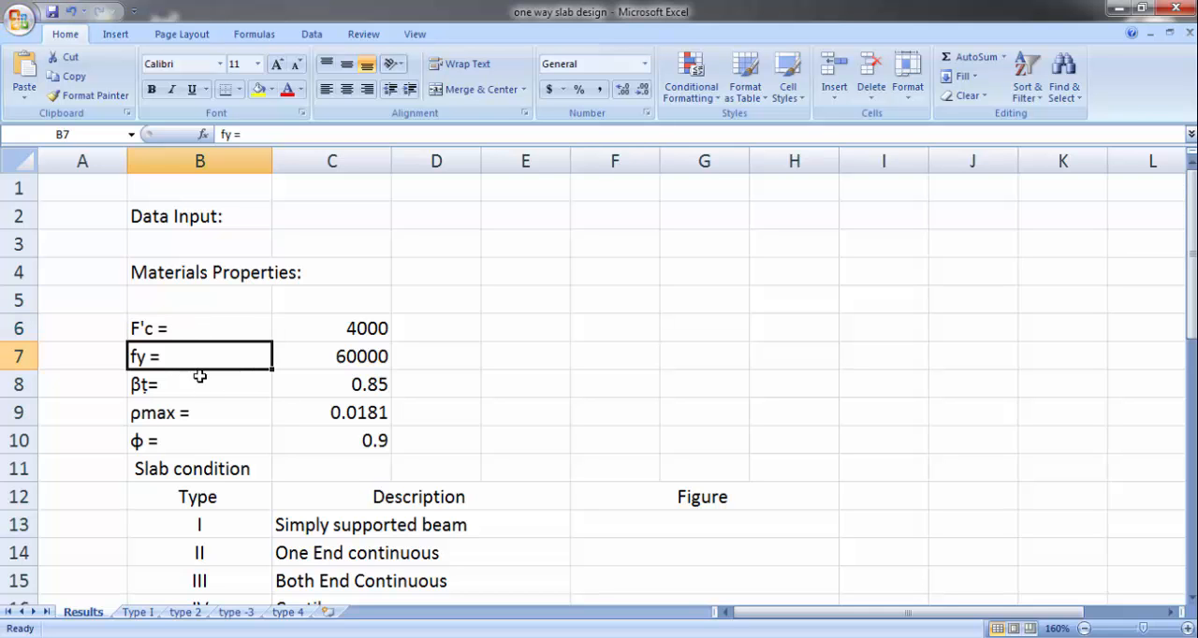
left_click(195, 385)
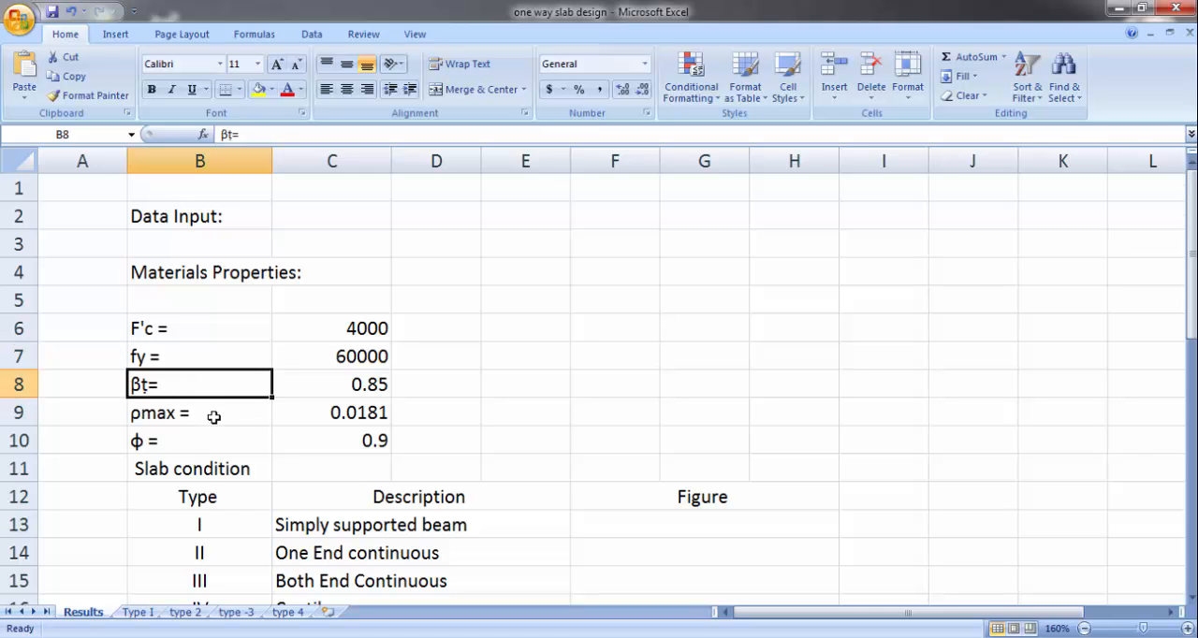
left_click(215, 414)
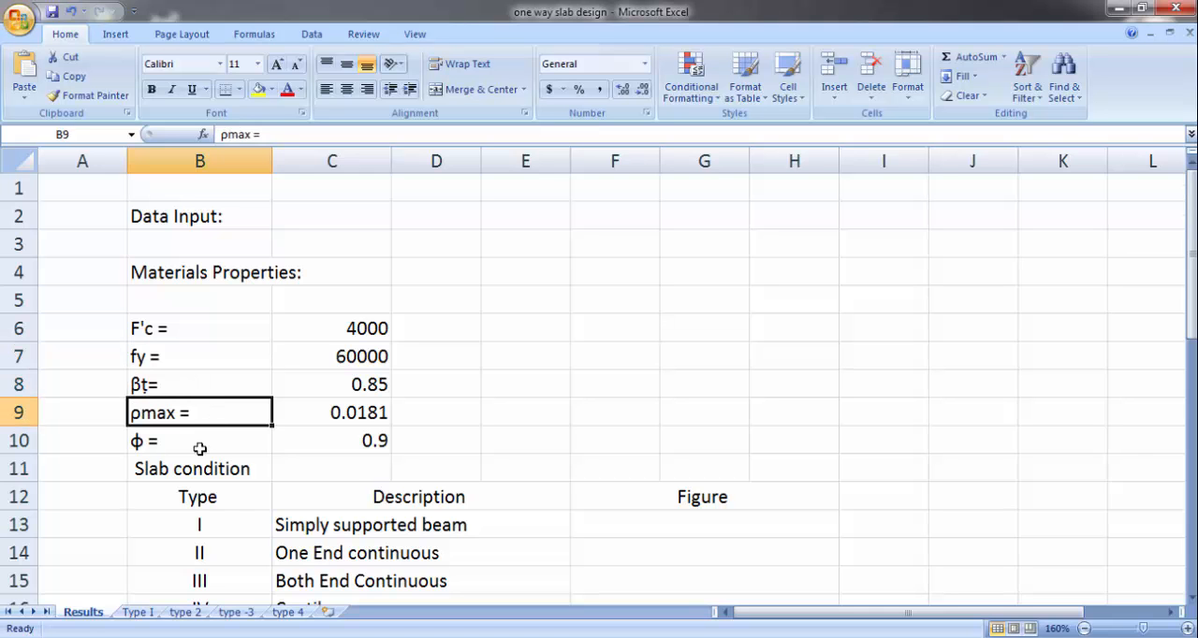
left_click(199, 449)
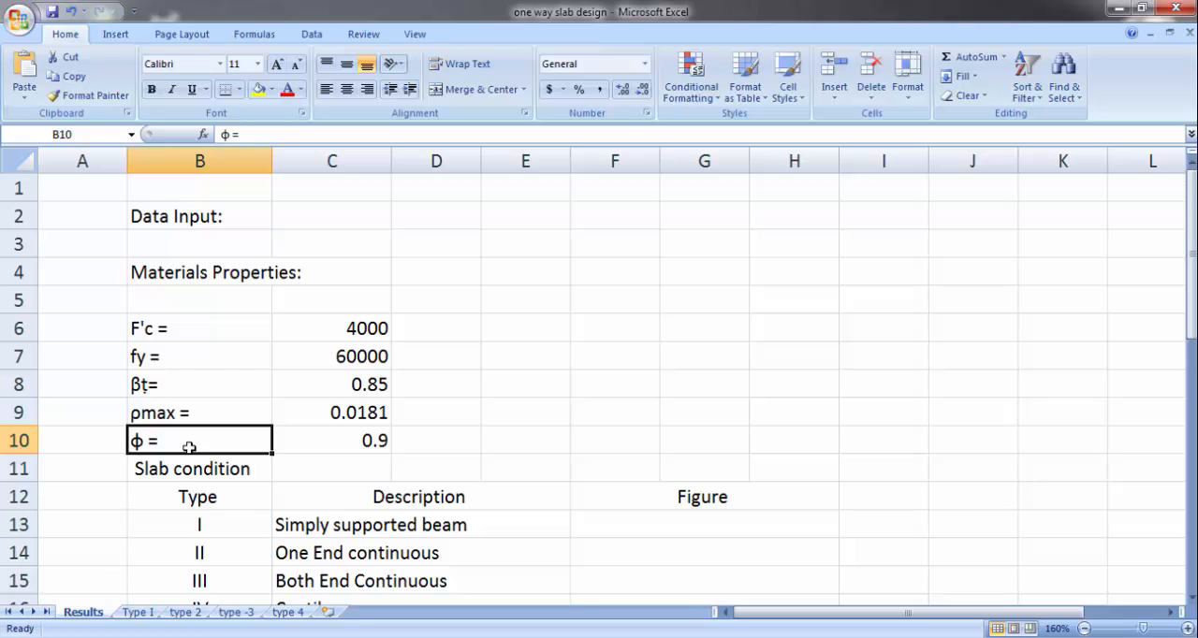
left_click(370, 418)
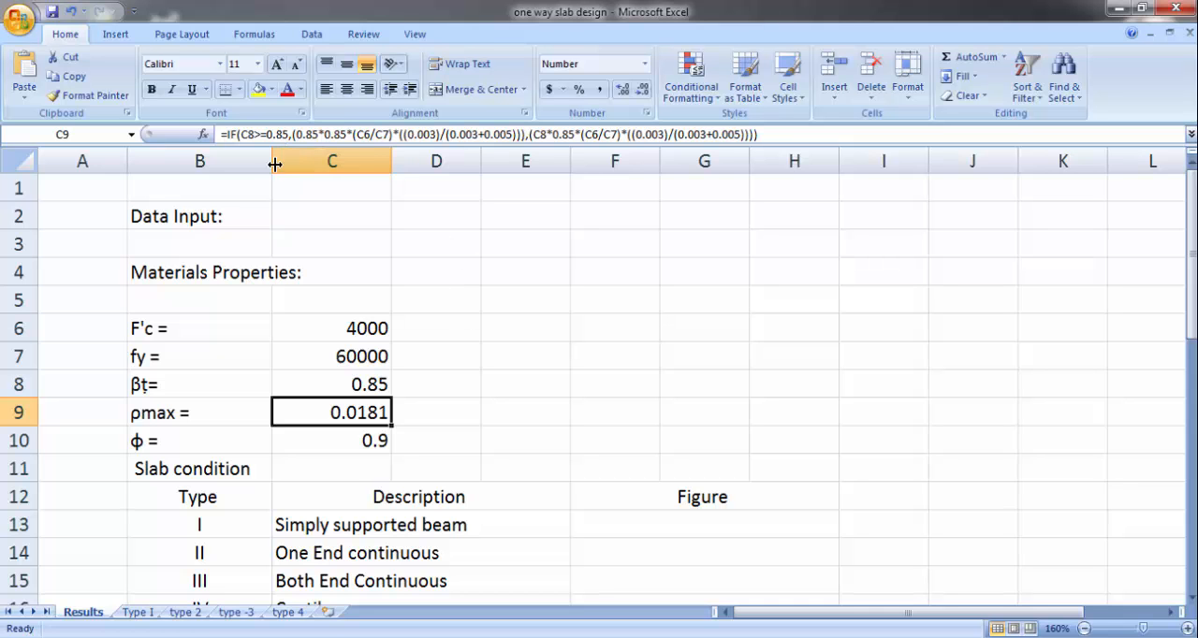
left_click(505, 391)
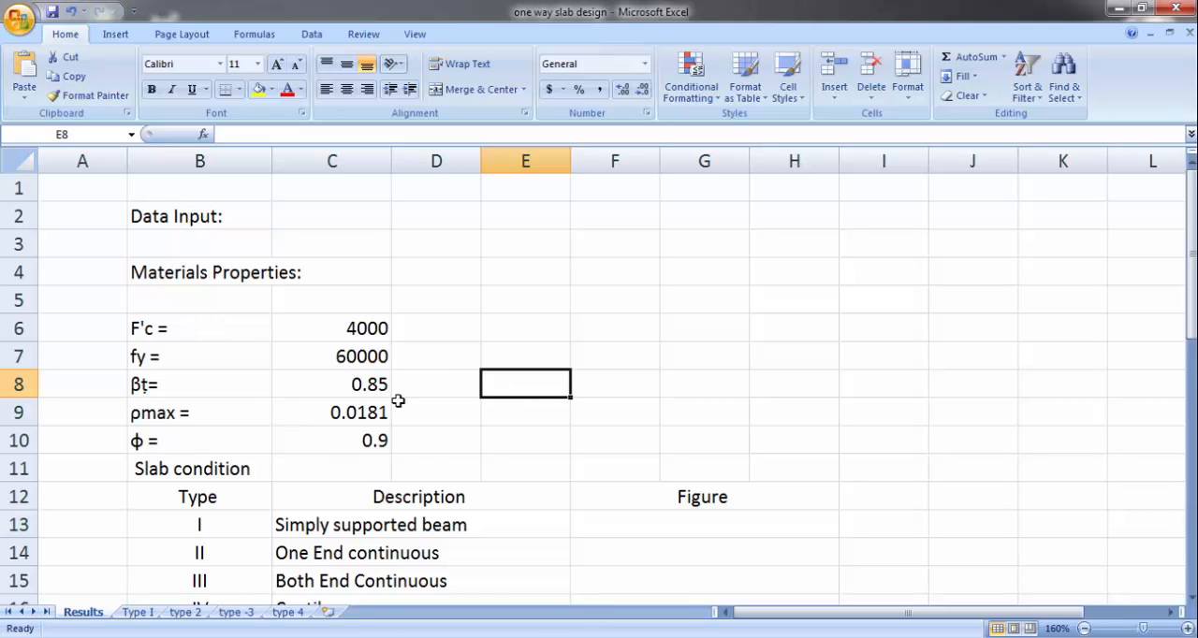
Step: Examine the slab condition table's types I to IV and the cell that holds the chosen type
scroll(398, 393, "down", 2)
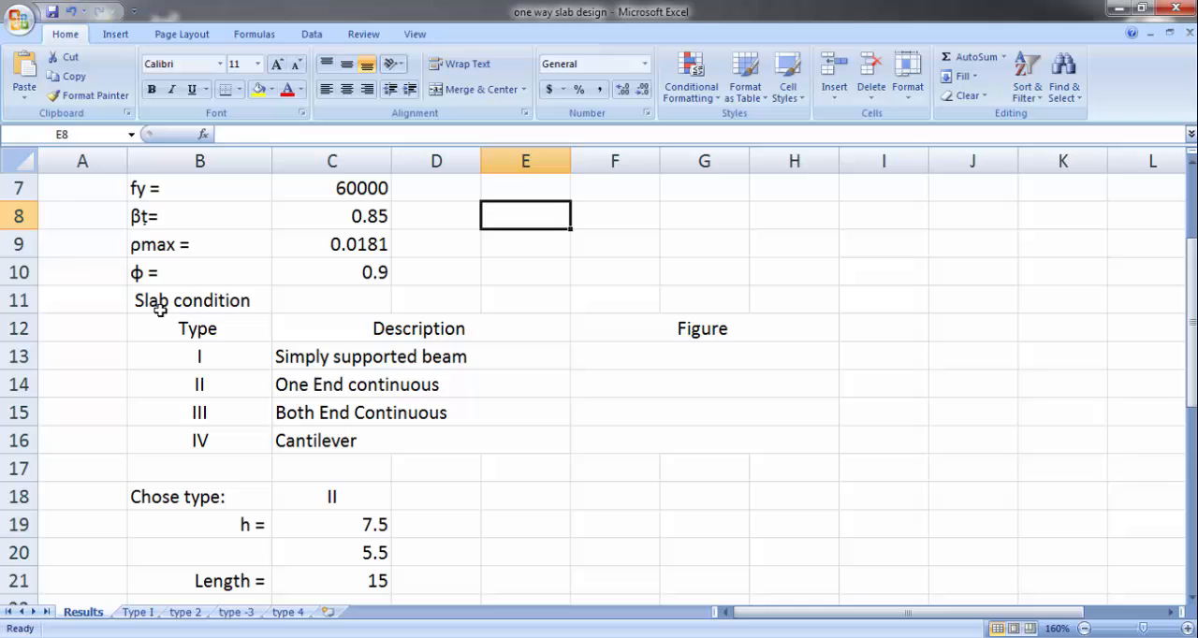
left_click(245, 304)
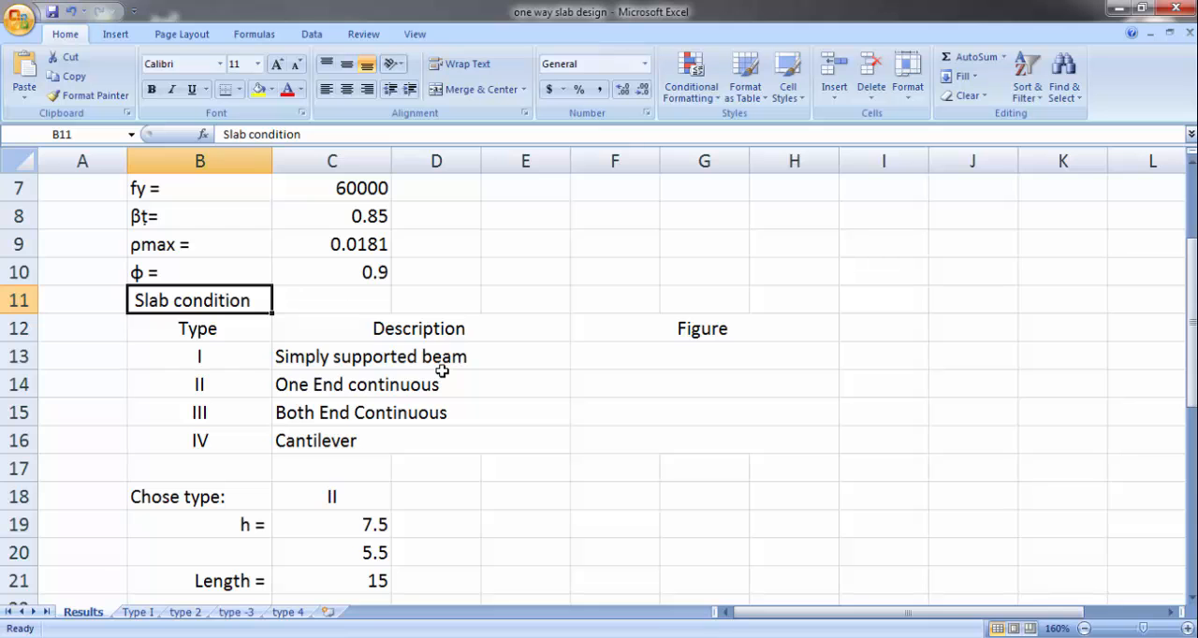
left_click(228, 357)
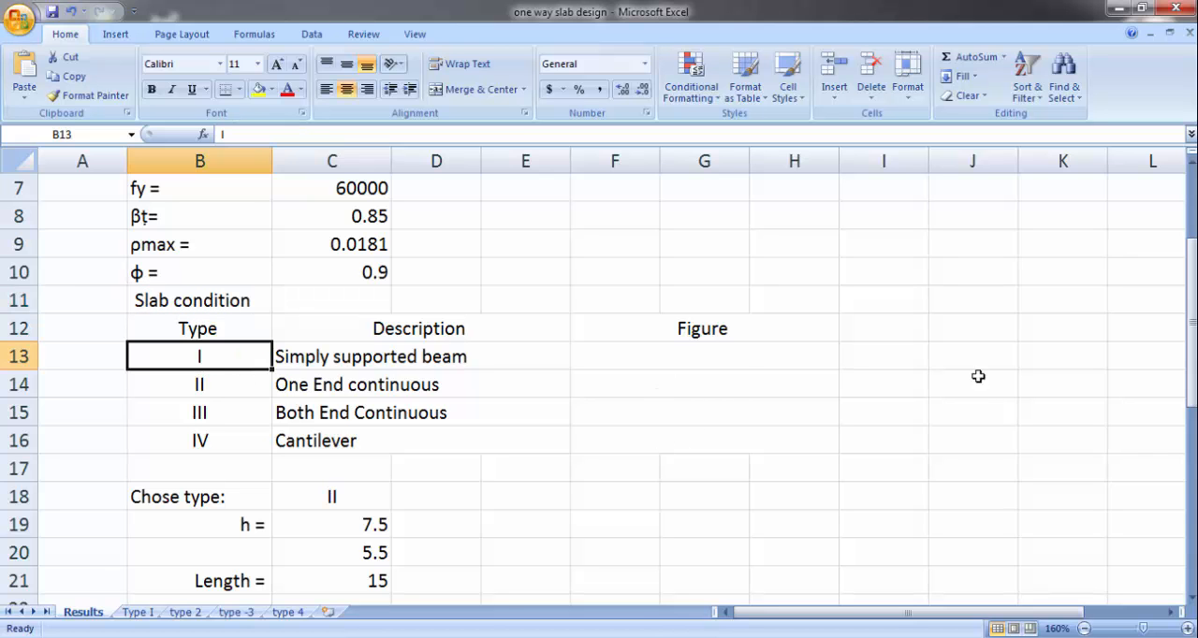
left_click(219, 381)
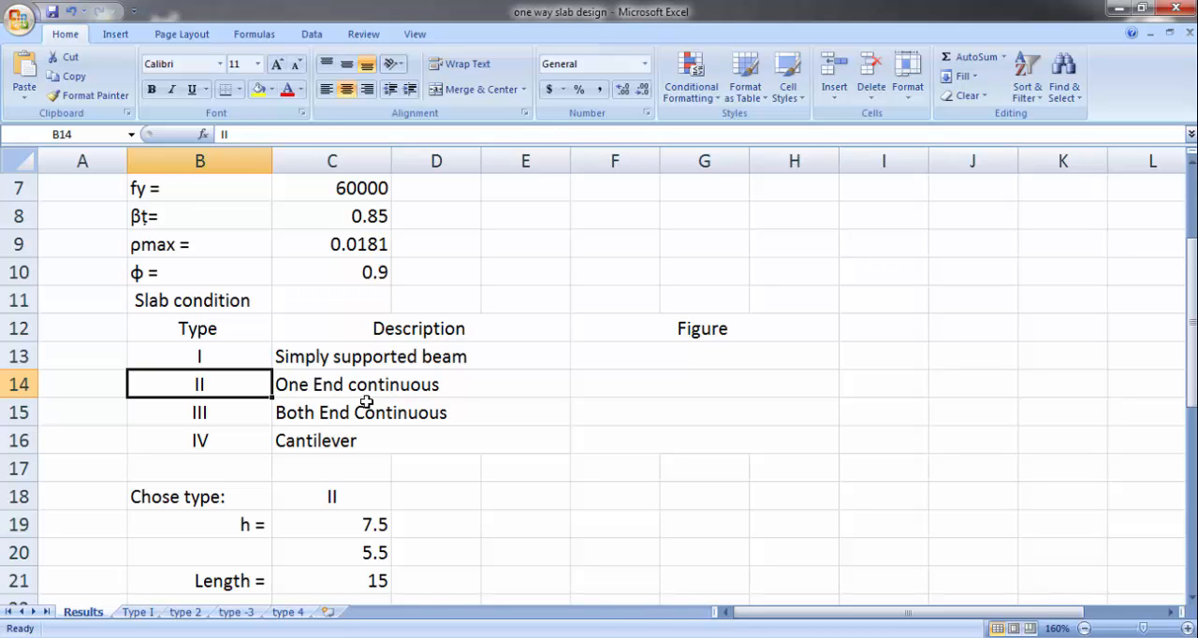
left_click(241, 417)
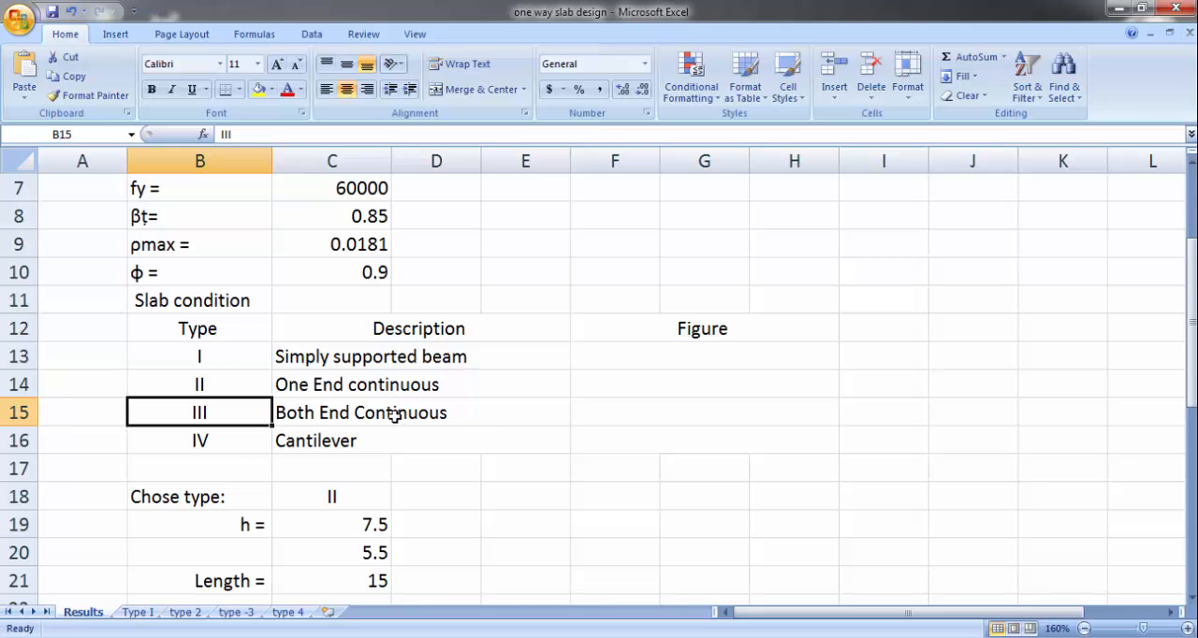
left_click(215, 441)
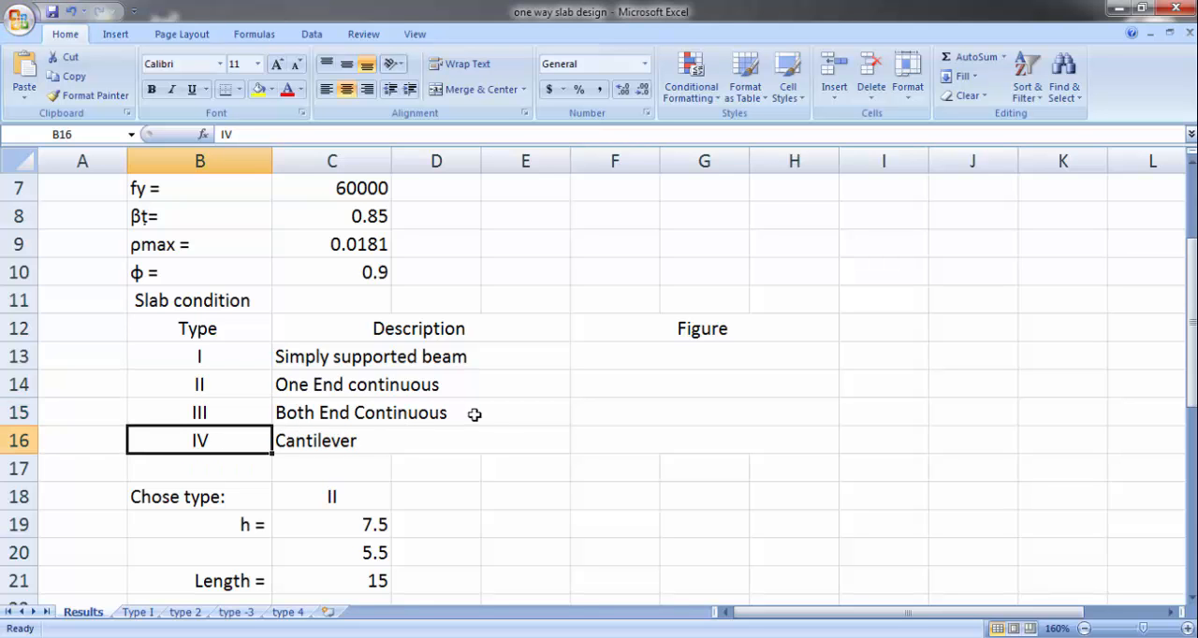
scroll(475, 414, "down", 1)
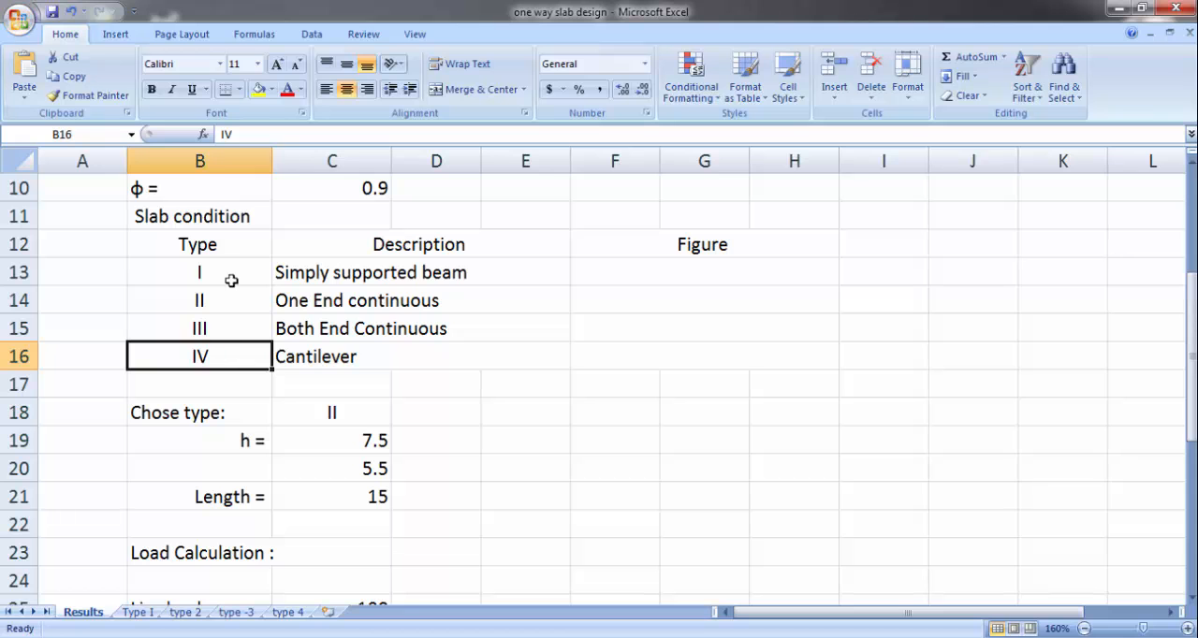
left_click(343, 412)
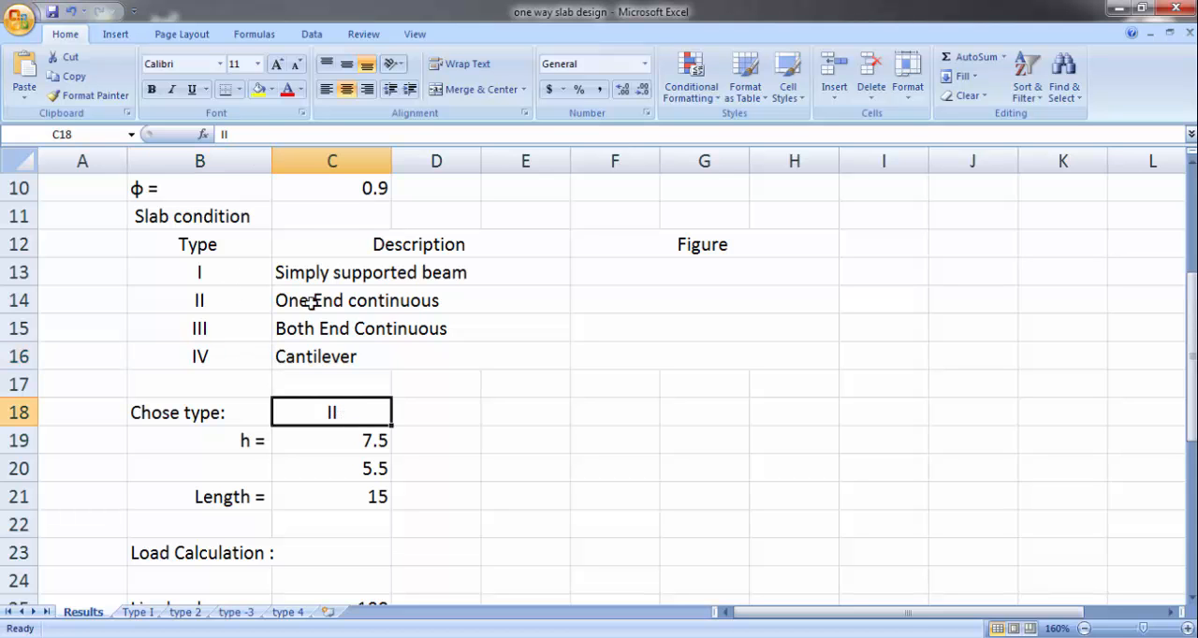
left_click(234, 274)
left_click(227, 300)
left_click(224, 325)
left_click(224, 350)
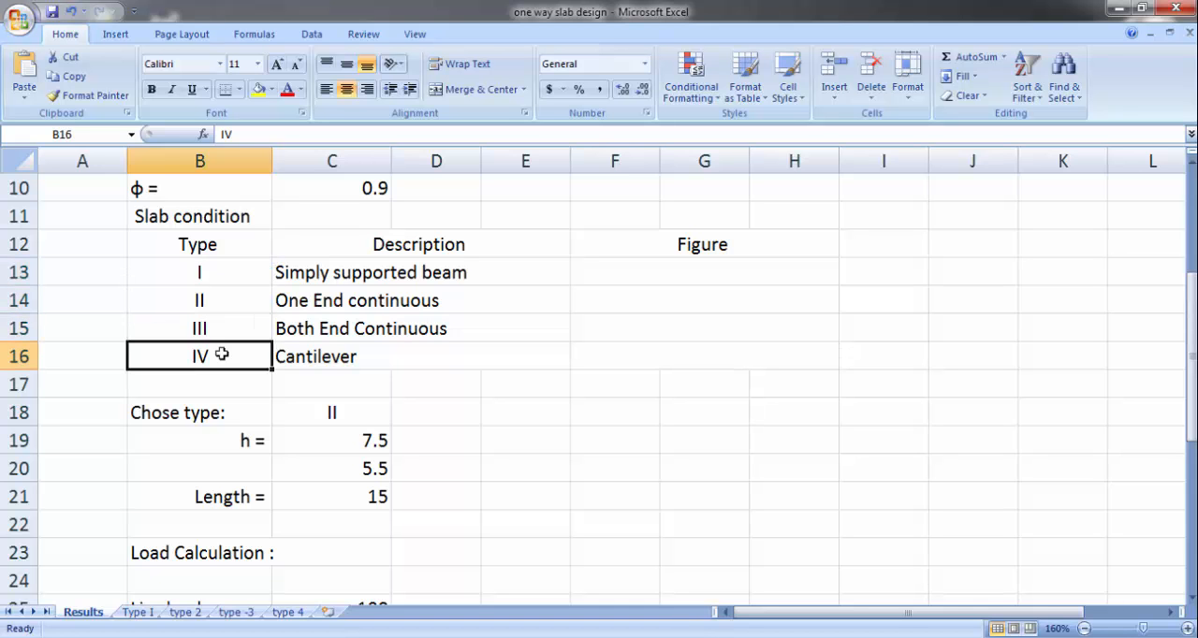
left_click(356, 415)
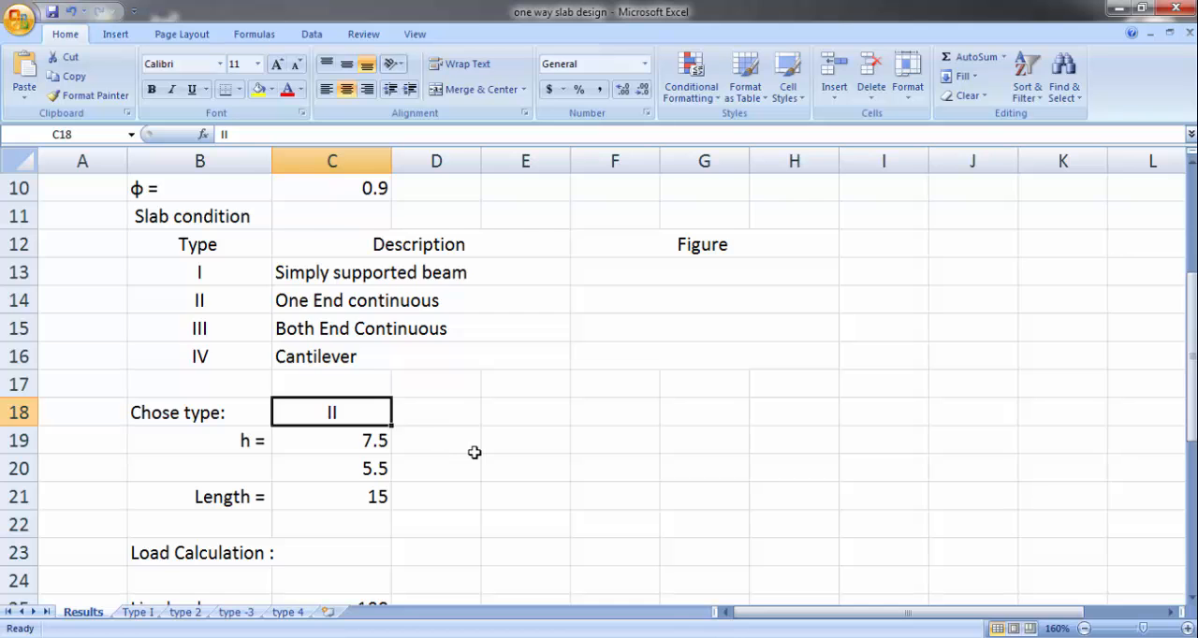
Step: Check the slab thickness formula for h in C19 and set the chosen slab type in C18 to III
scroll(475, 452, "down", 2)
scroll(476, 453, "up", 1)
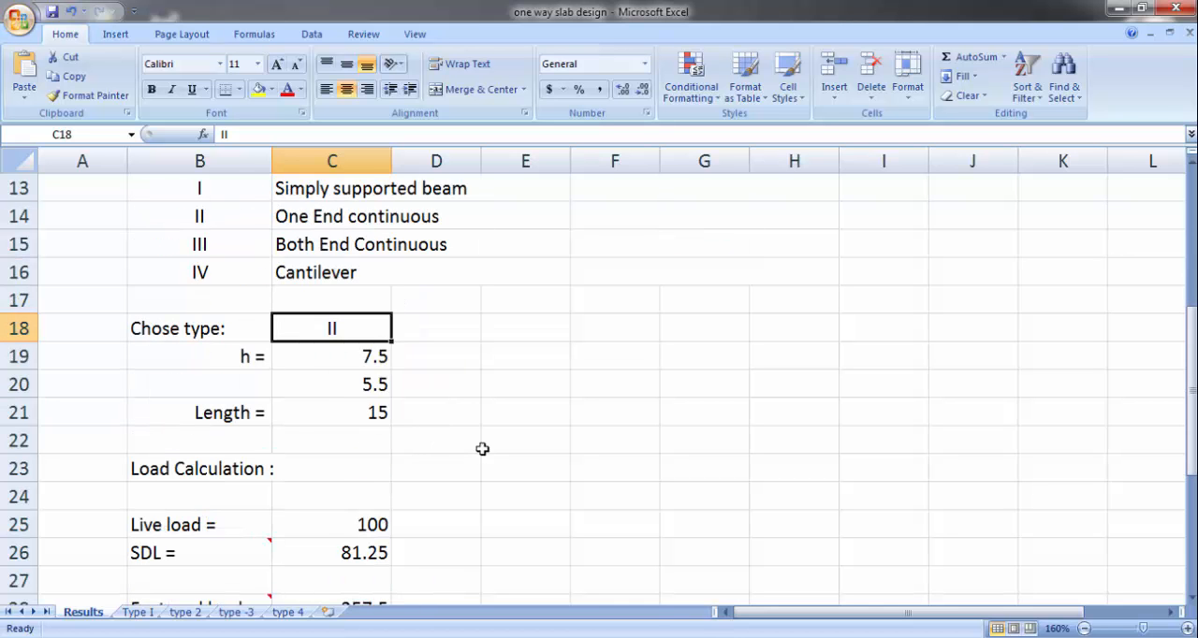
scroll(462, 442, "down", 1)
scroll(462, 443, "down", 1)
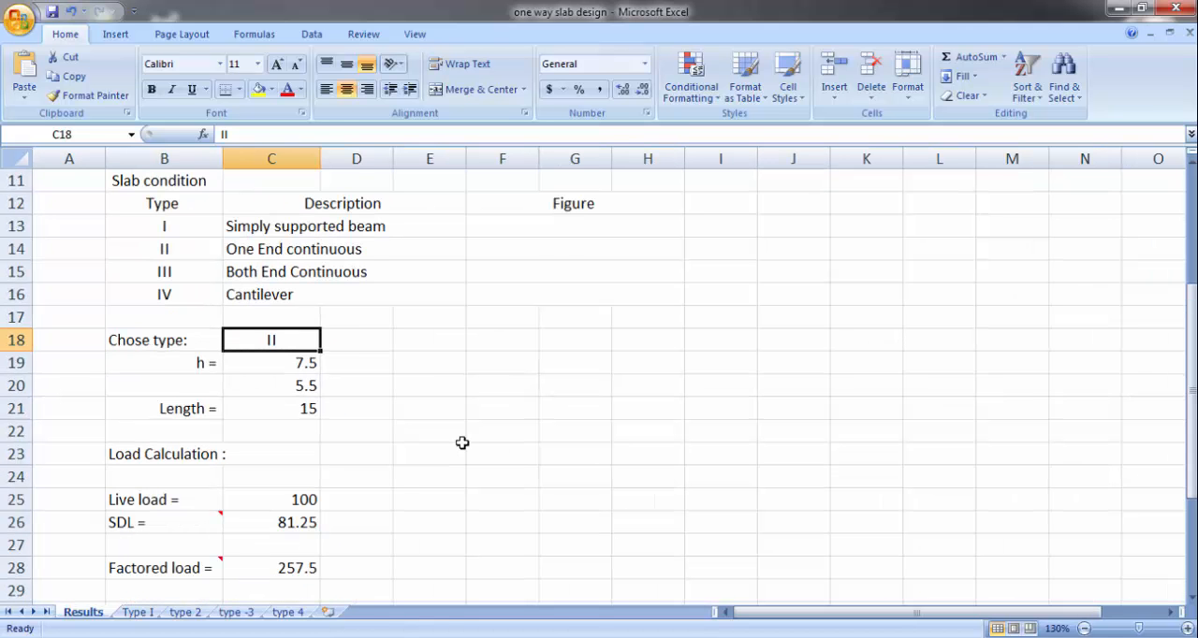
scroll(306, 461, "up", 1)
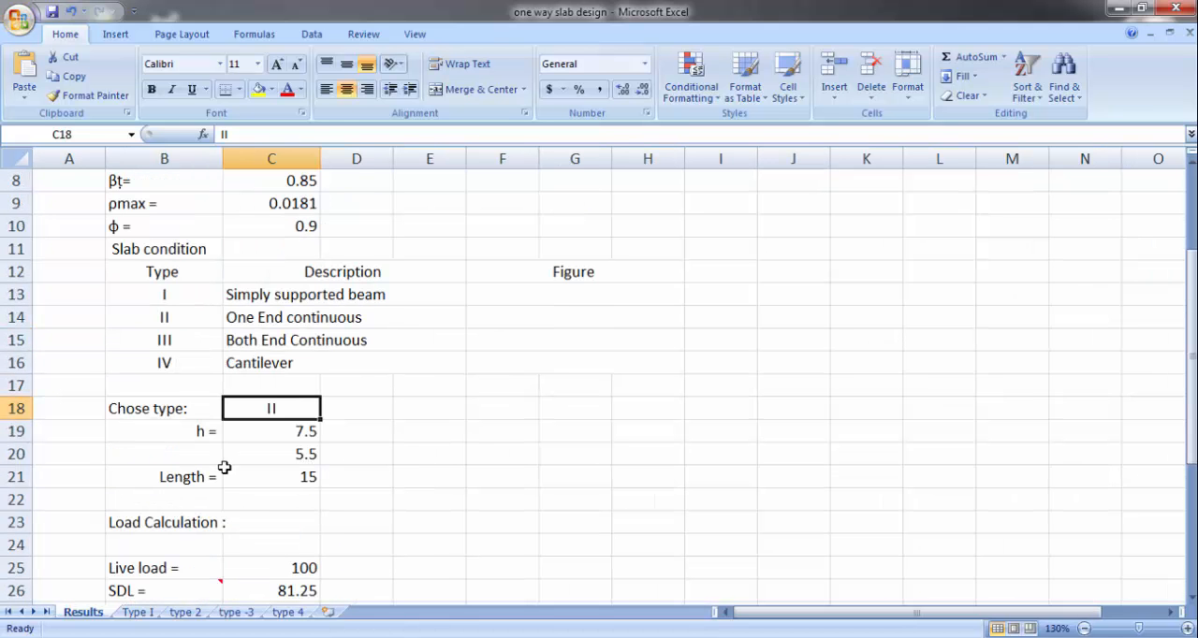
left_click(287, 432)
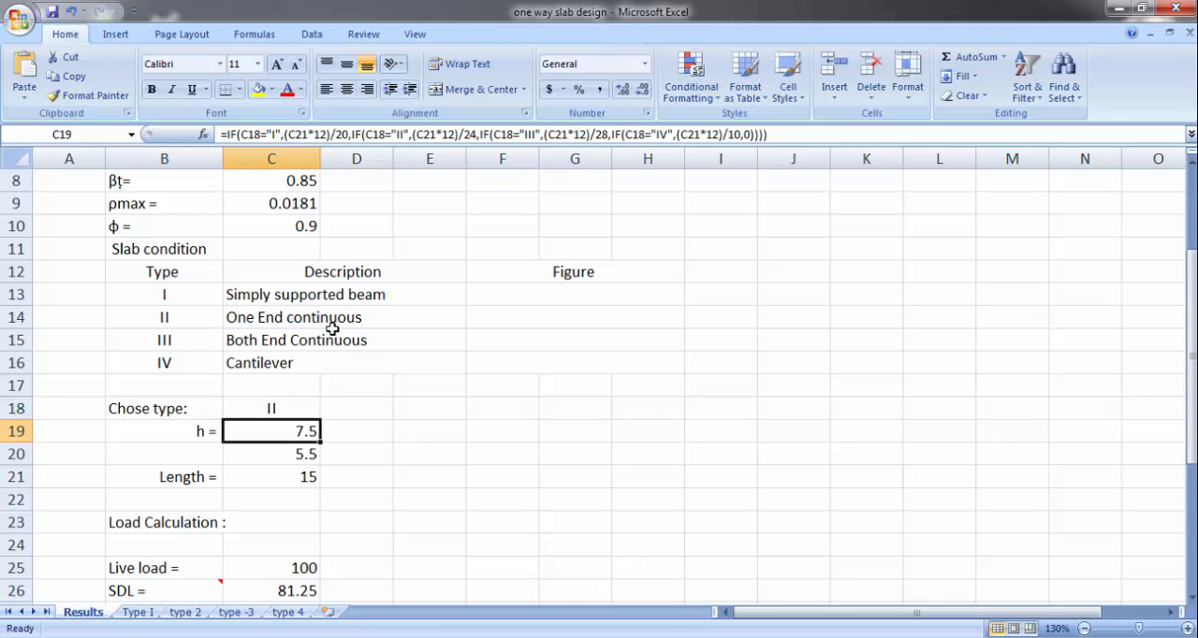
left_click(290, 412)
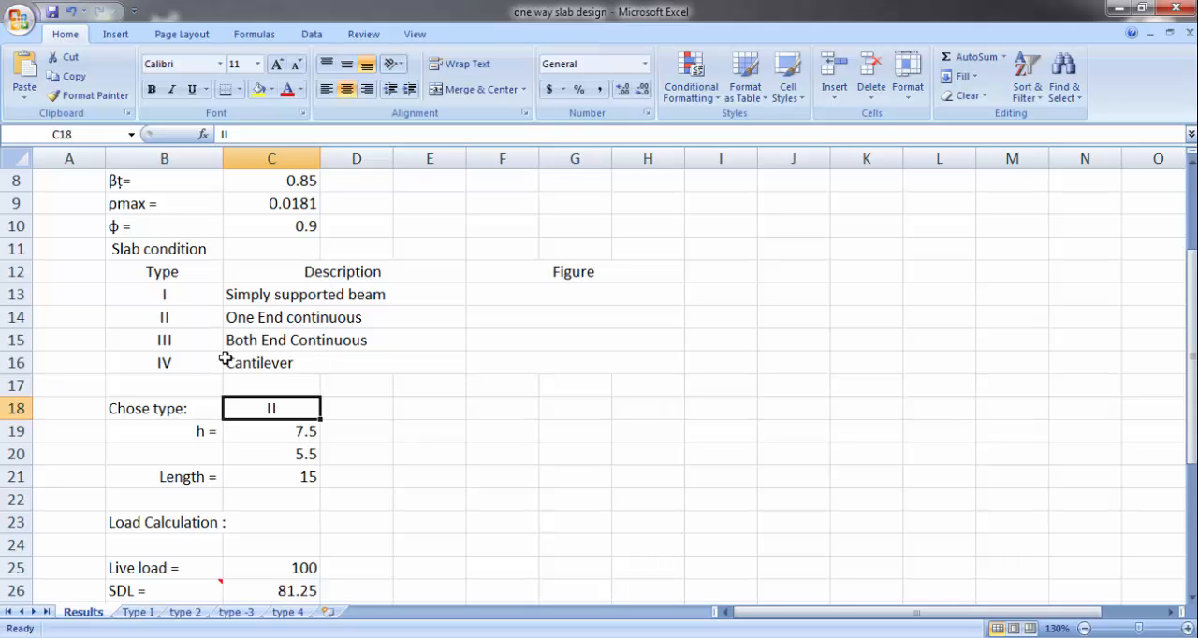
type("III")
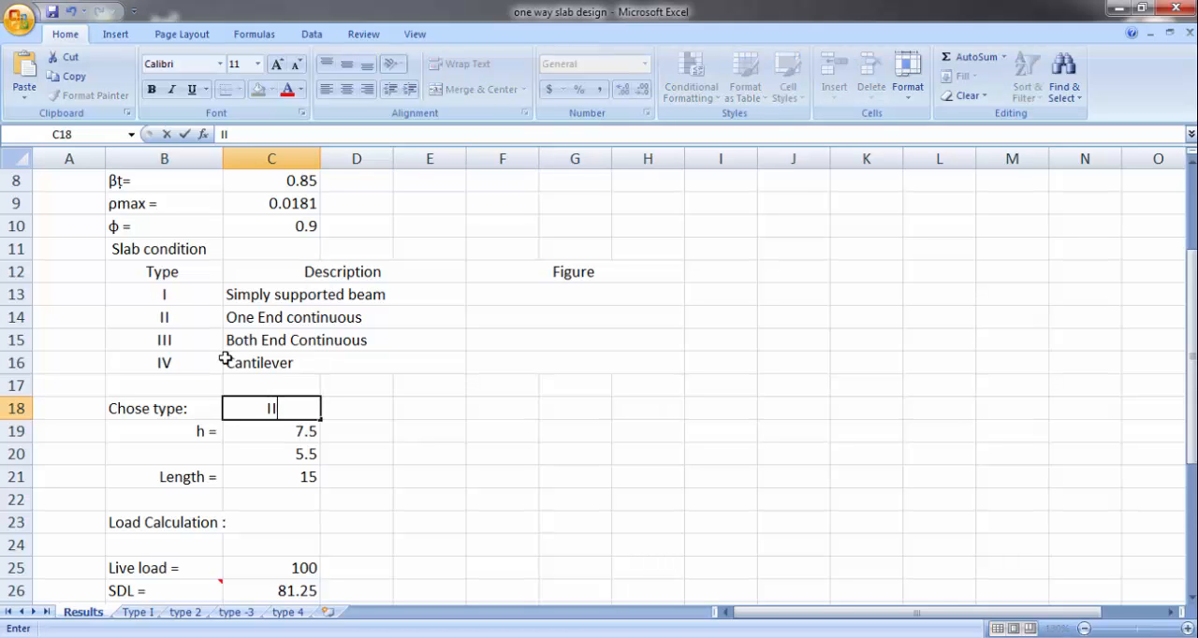
key("Return")
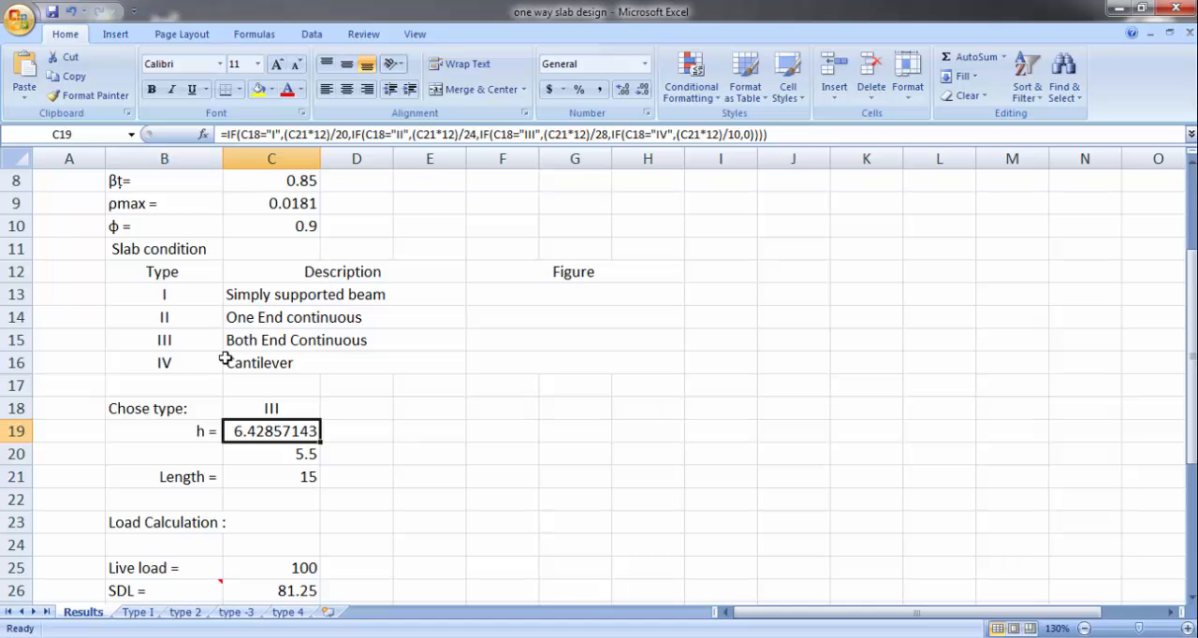
Step: Reduce the displayed precision of the slab thickness h in C19 to two decimal places
left_click(648, 96)
left_click(648, 97)
left_click(649, 96)
left_click(649, 97)
left_click(648, 96)
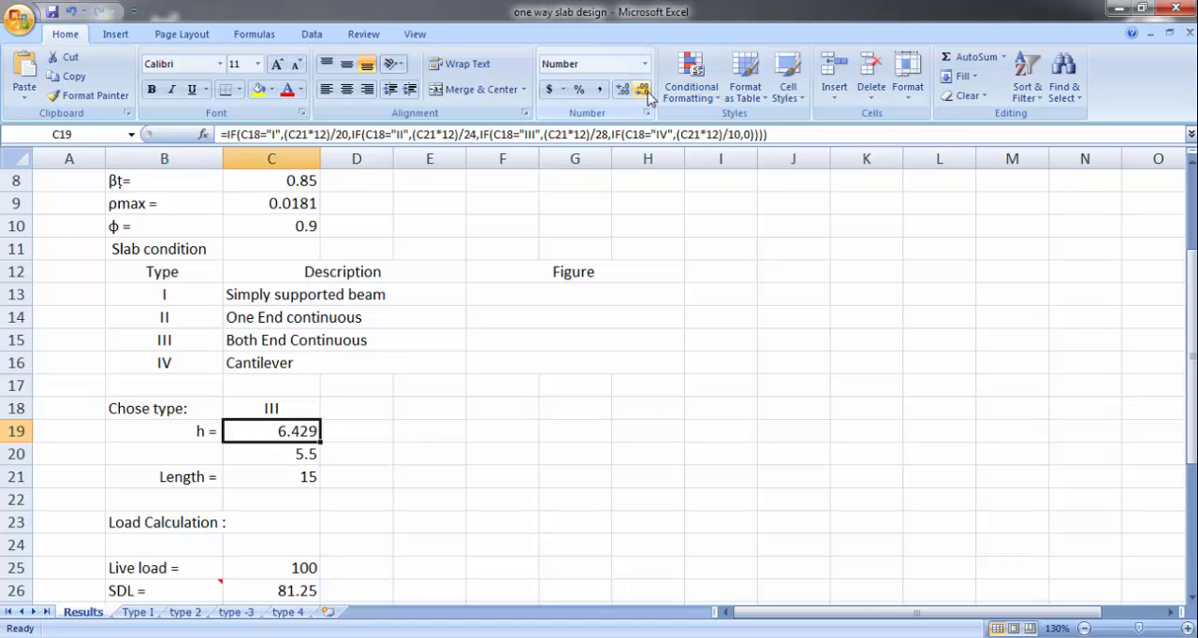
left_click(648, 96)
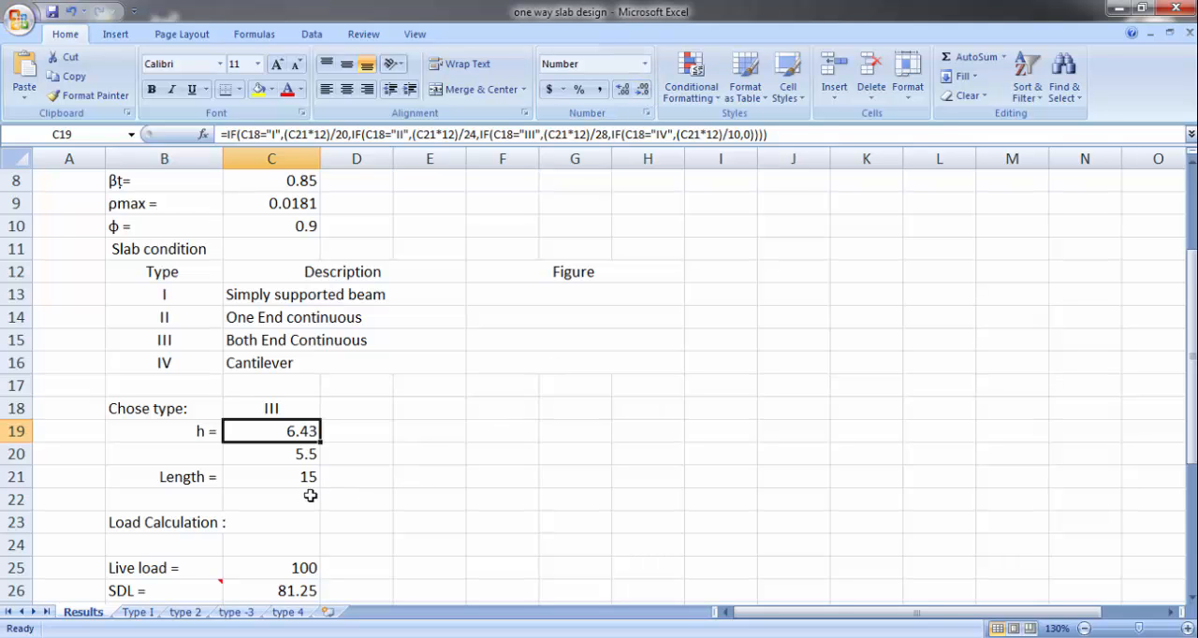
Step: Check the slab length input, switch to the Word document and review the slab thickness formulas for the four support conditions
left_click(276, 479)
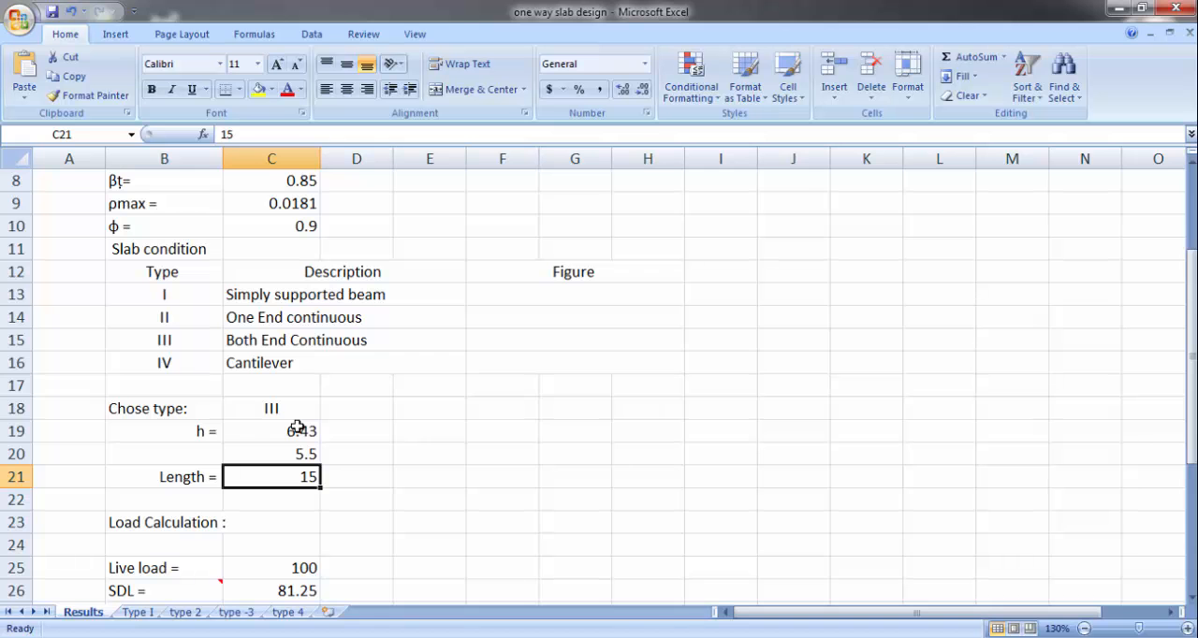
key("alt+Tab")
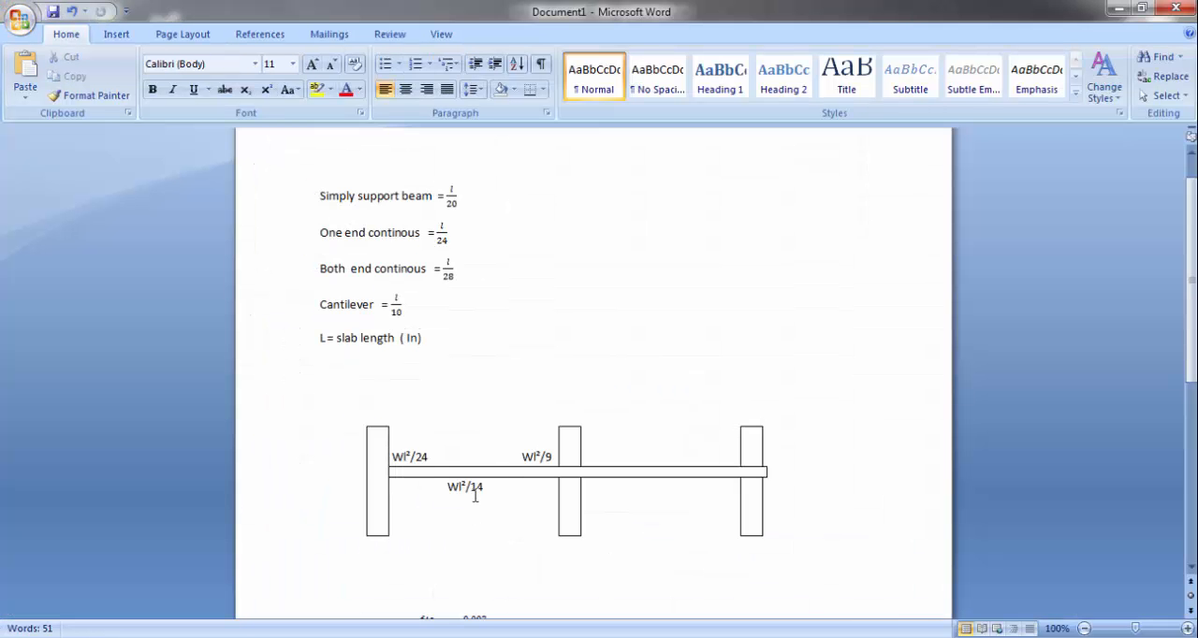
scroll(440, 280, "down", 10)
scroll(401, 281, "up", 3)
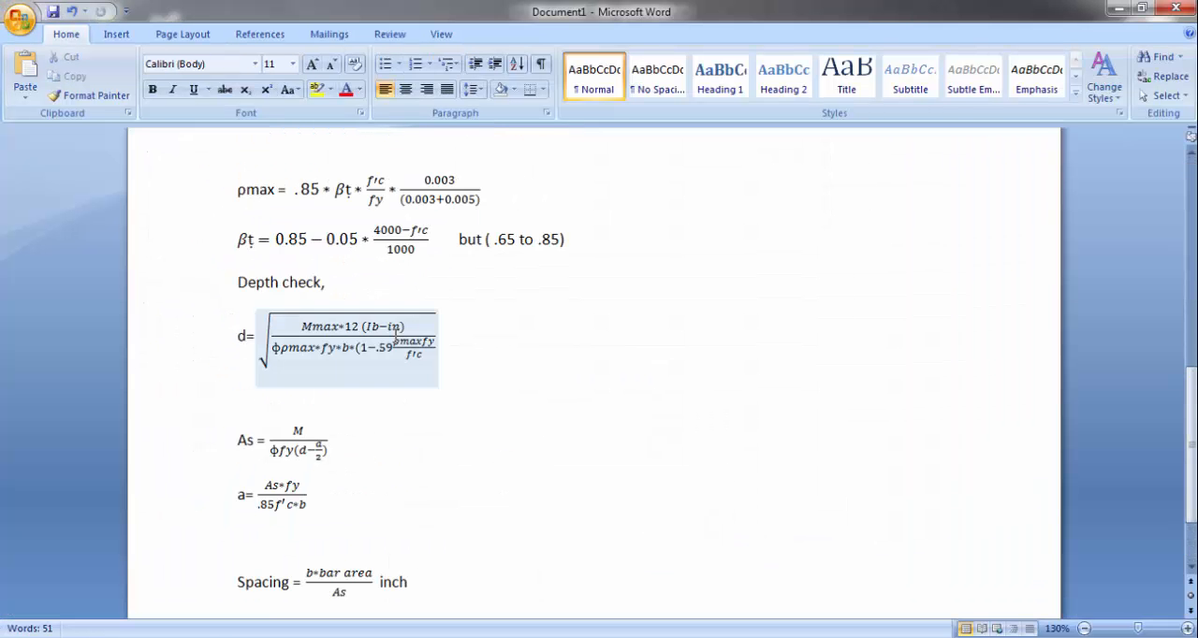
scroll(365, 352, "up", 3)
scroll(365, 352, "up", 10)
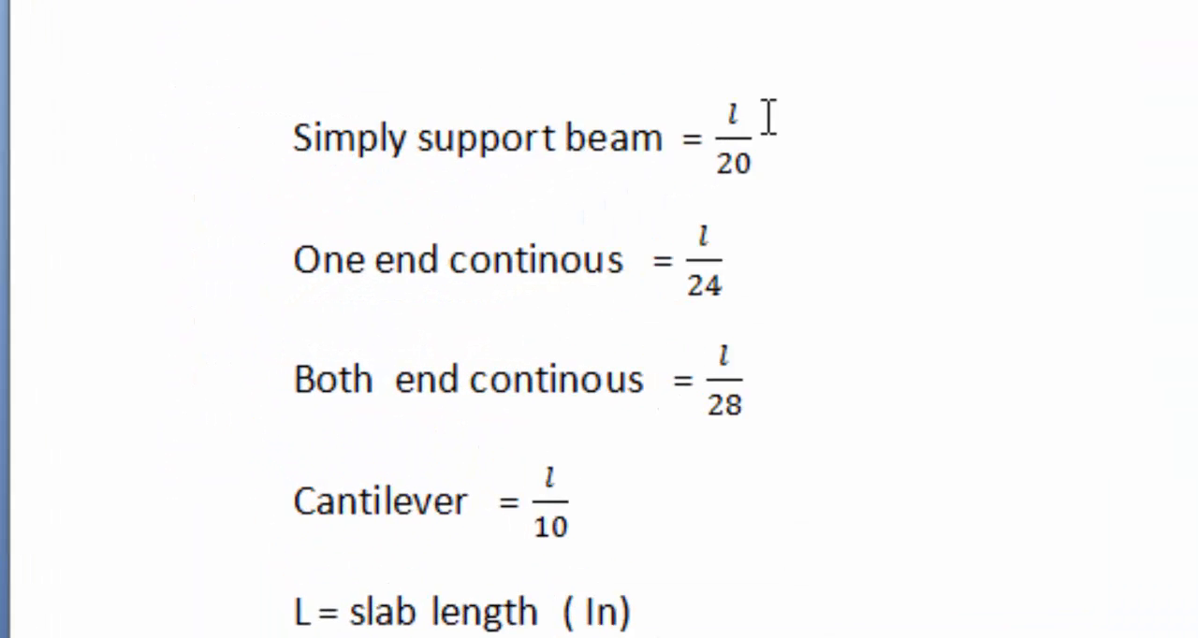
left_click(820, 150)
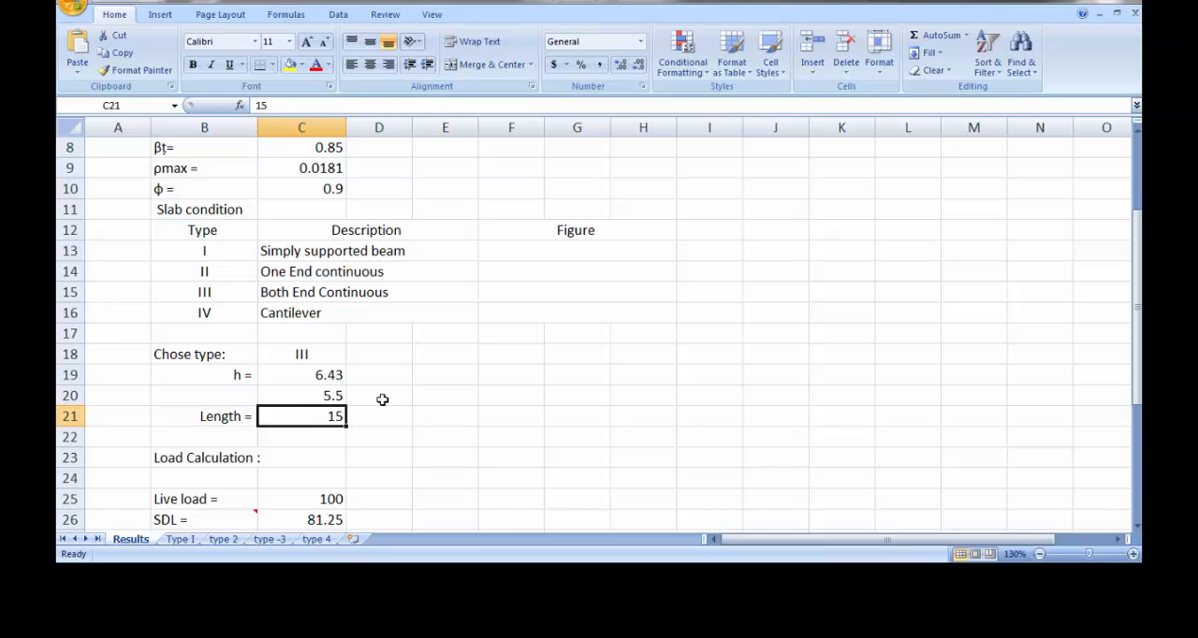
Step: Examine the formula for the slab thickness h in C19 and the entered thickness in C20
left_click(325, 376)
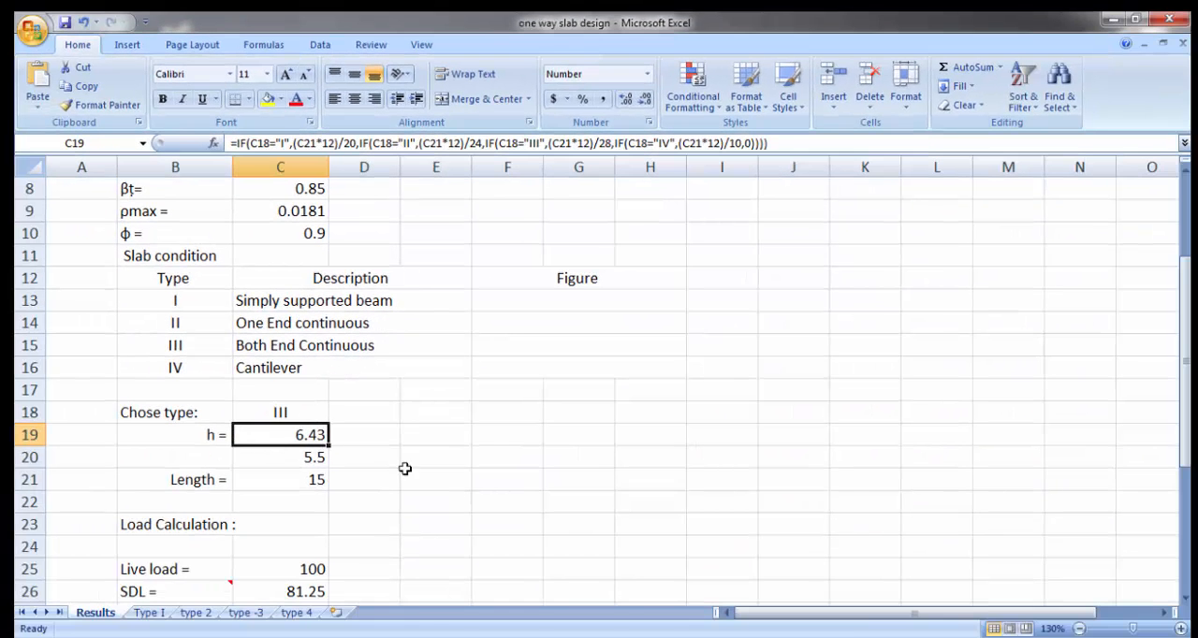
left_click(410, 476)
left_click(301, 455)
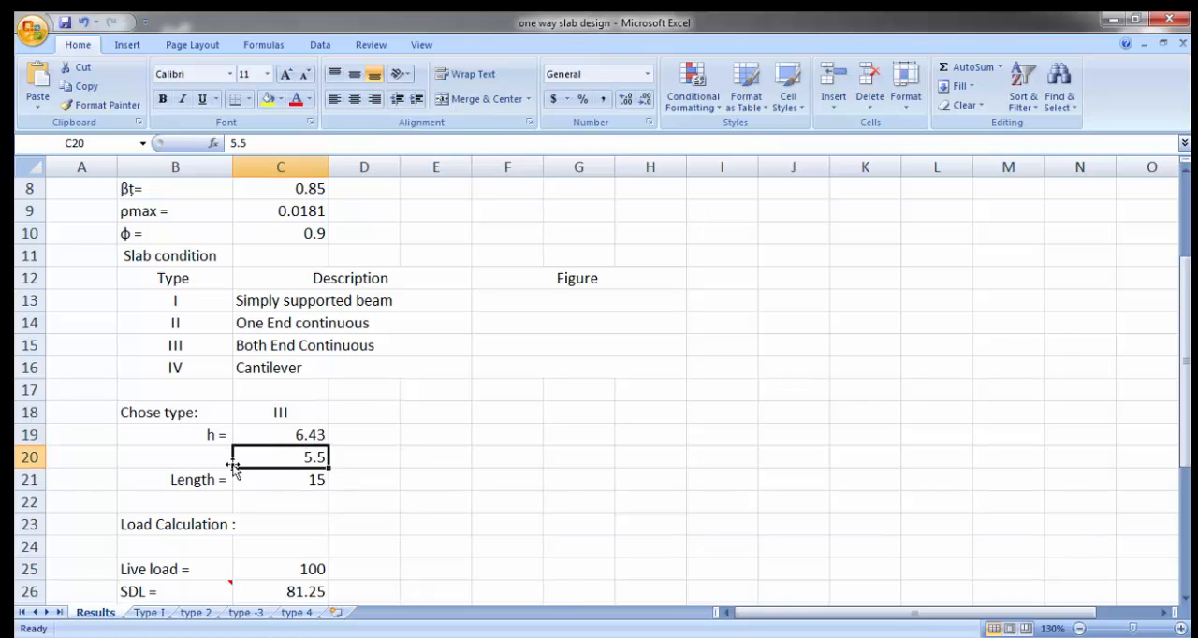
Step: Label cell B20 as "d =" and align the label to the right of the cell
left_click(195, 459)
type("d")
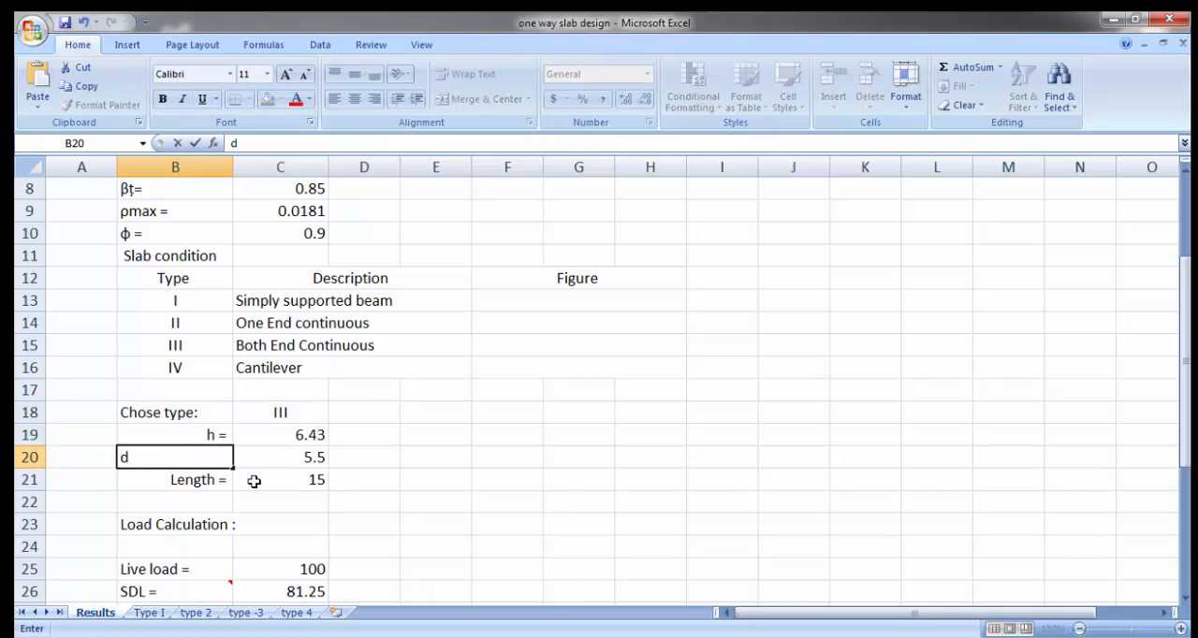
key("Return")
left_click(380, 476)
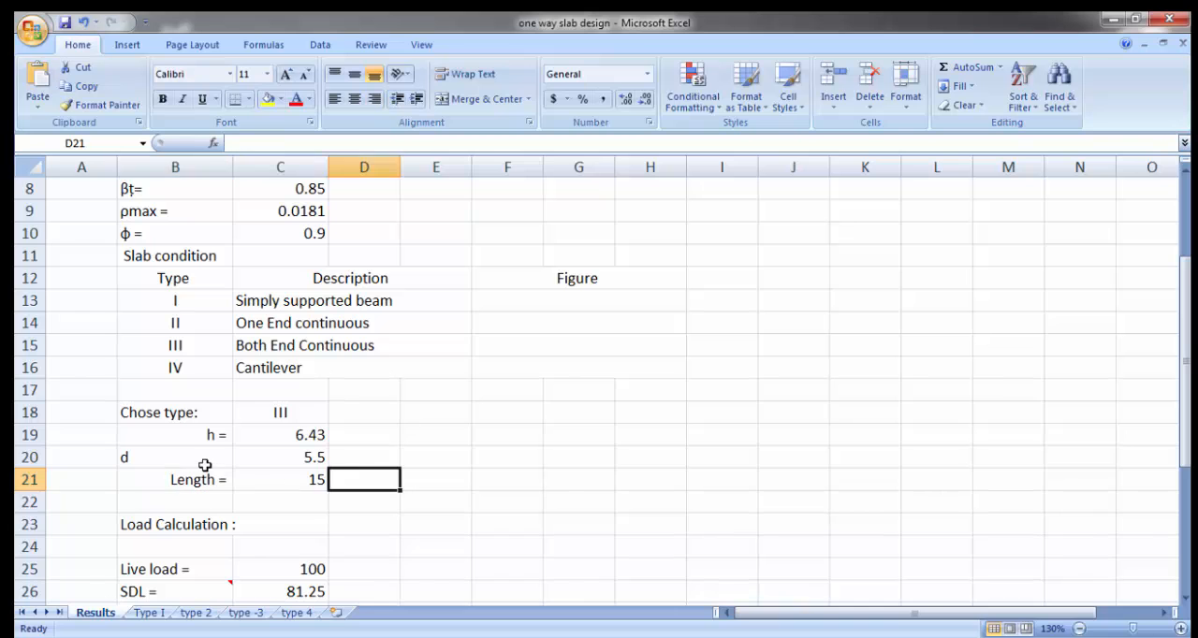
left_click(204, 462)
left_click(255, 146)
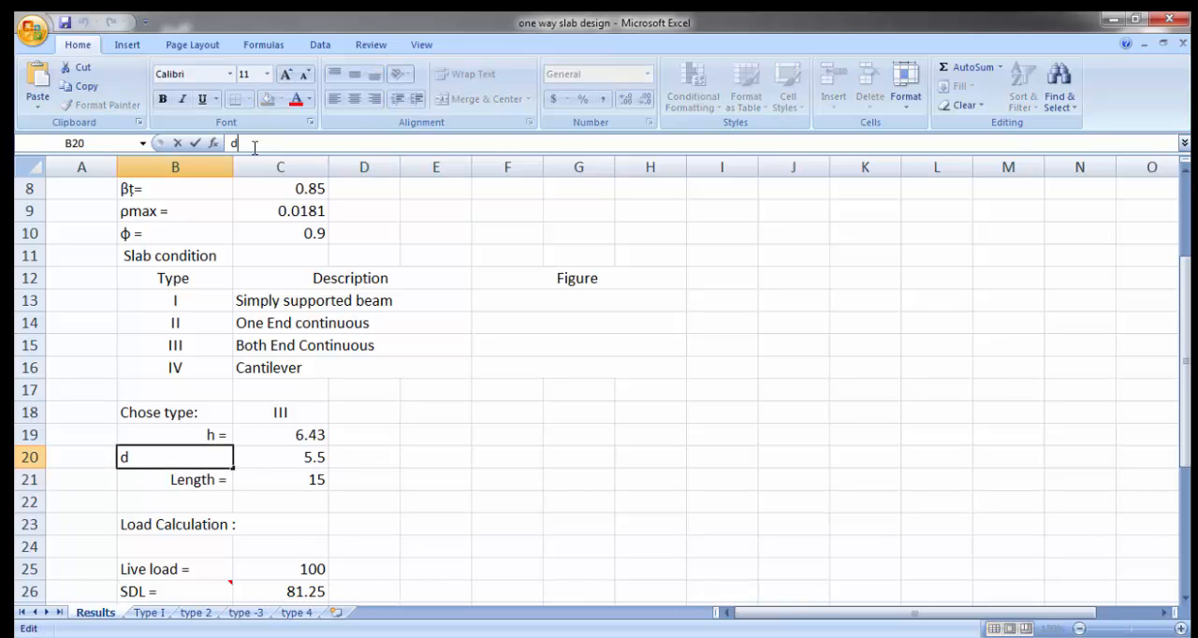
type("=")
key("Return")
left_click(188, 450)
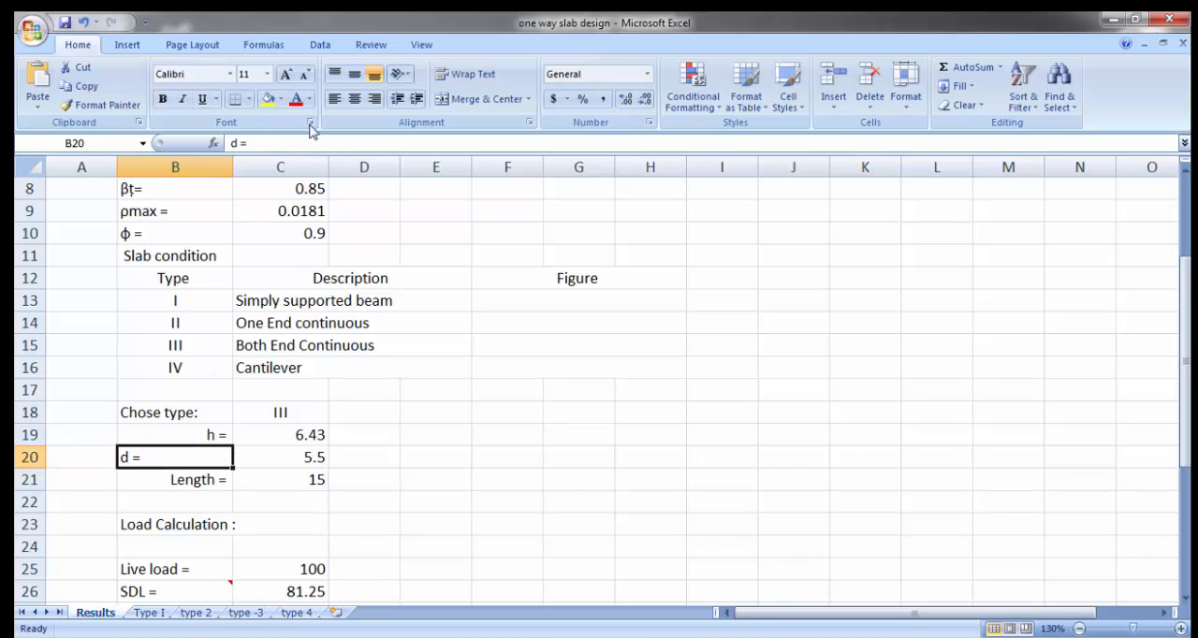
left_click(373, 99)
left_click(487, 391)
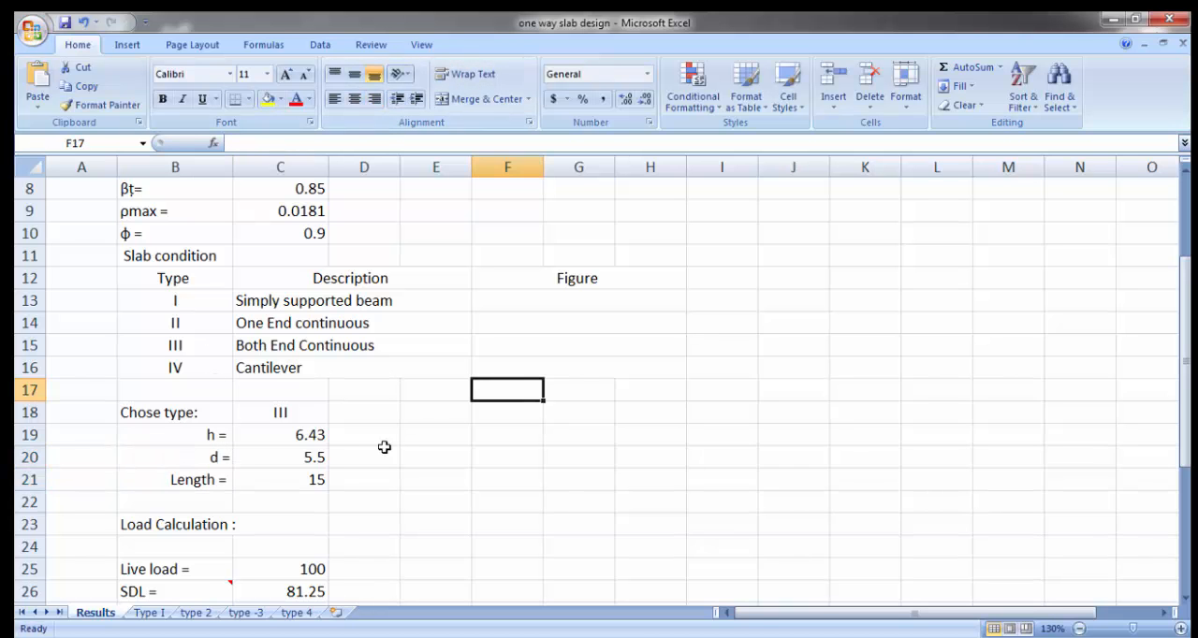
Step: Check the values of d and h, and enter the rounded slab thickness 6.5 in D19 beside h
left_click(307, 456)
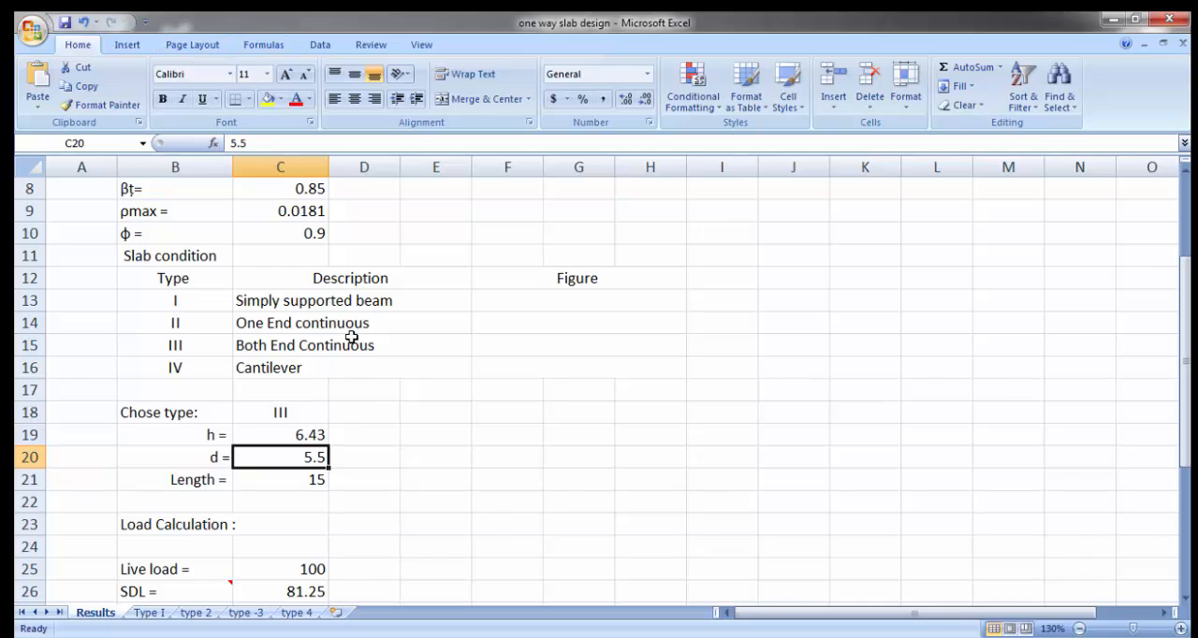
left_click(300, 471)
left_click(300, 460)
left_click(296, 434)
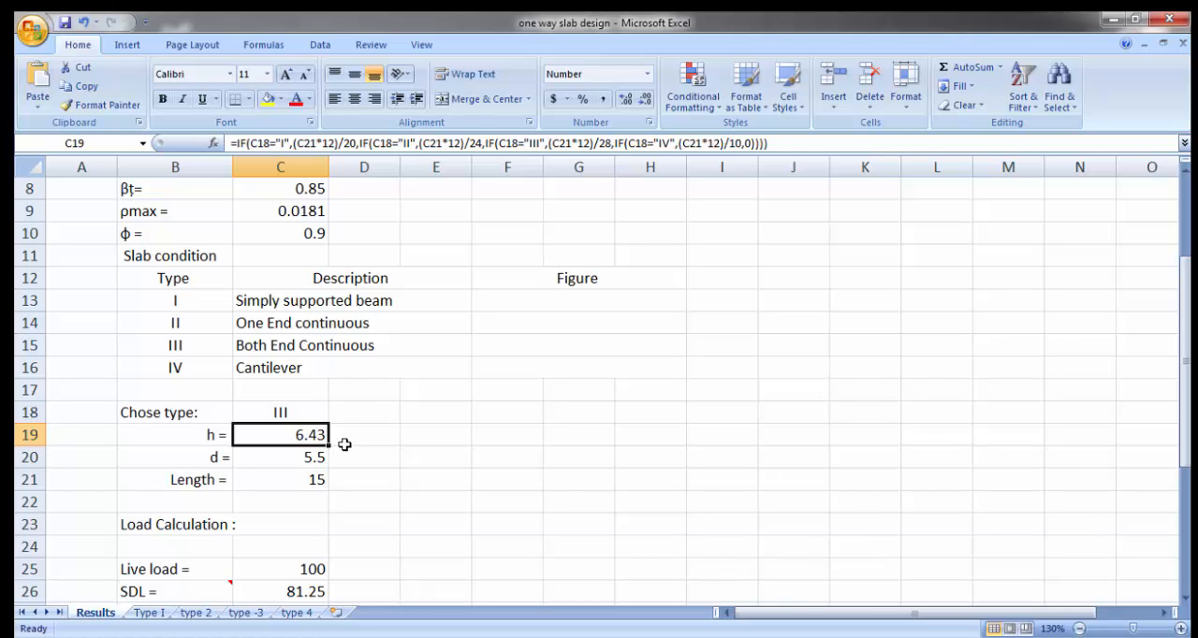
left_click(364, 441)
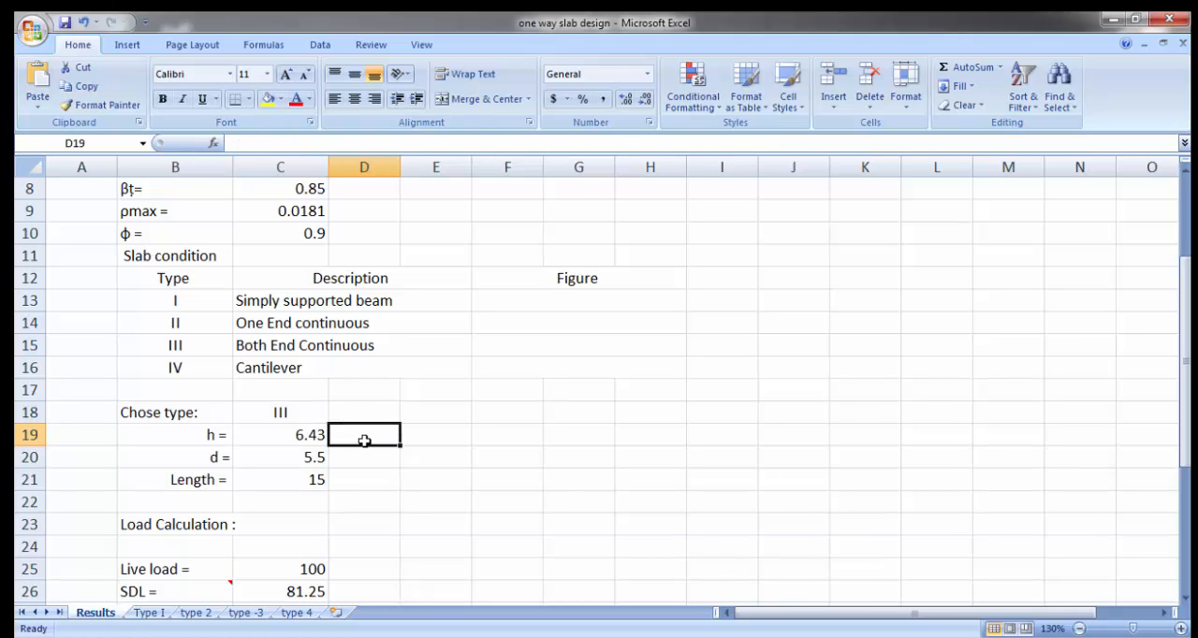
type("6.5")
key("Return")
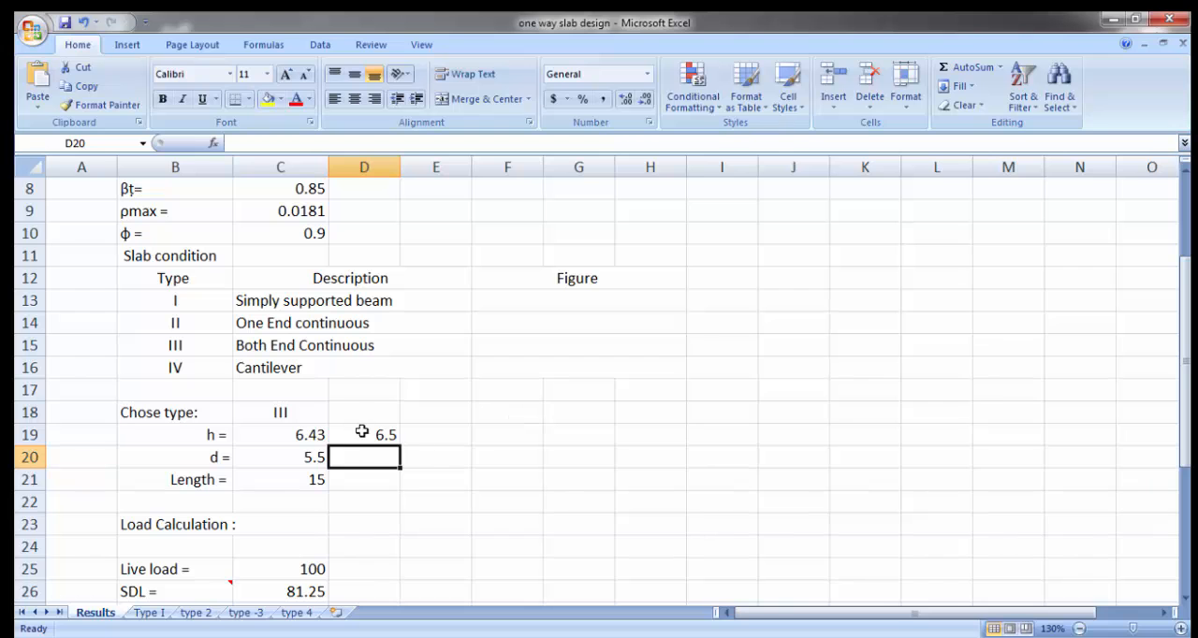
Step: Replace the effective depth d in C20 with the formula =D19-.75
left_click(307, 460)
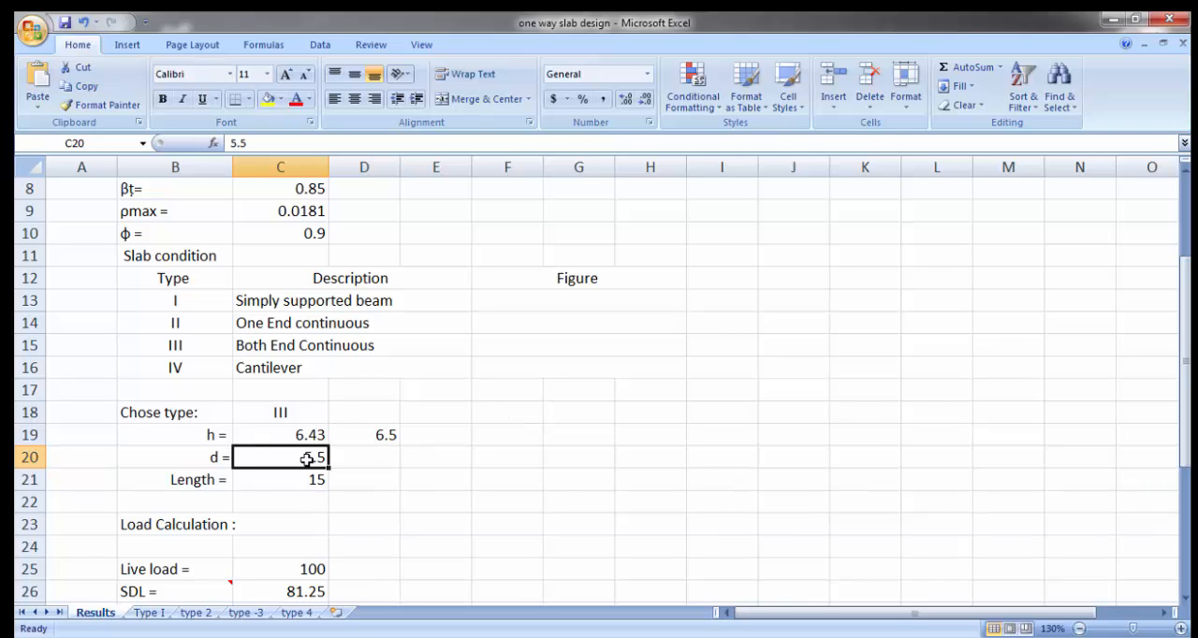
type("=")
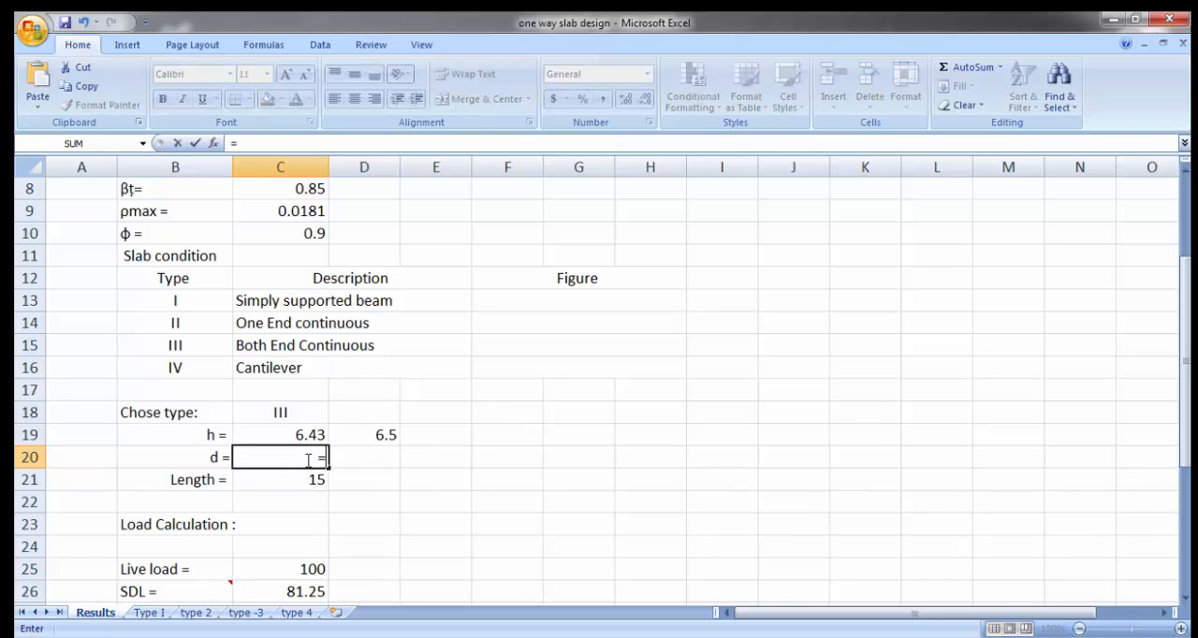
left_click(379, 436)
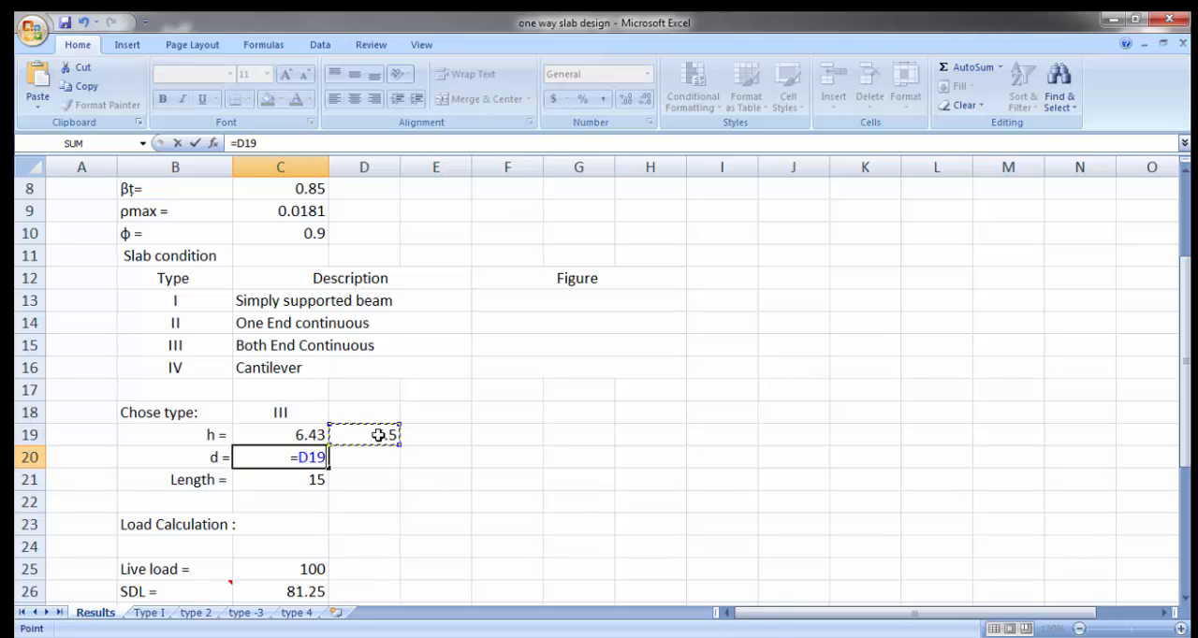
type("-.75")
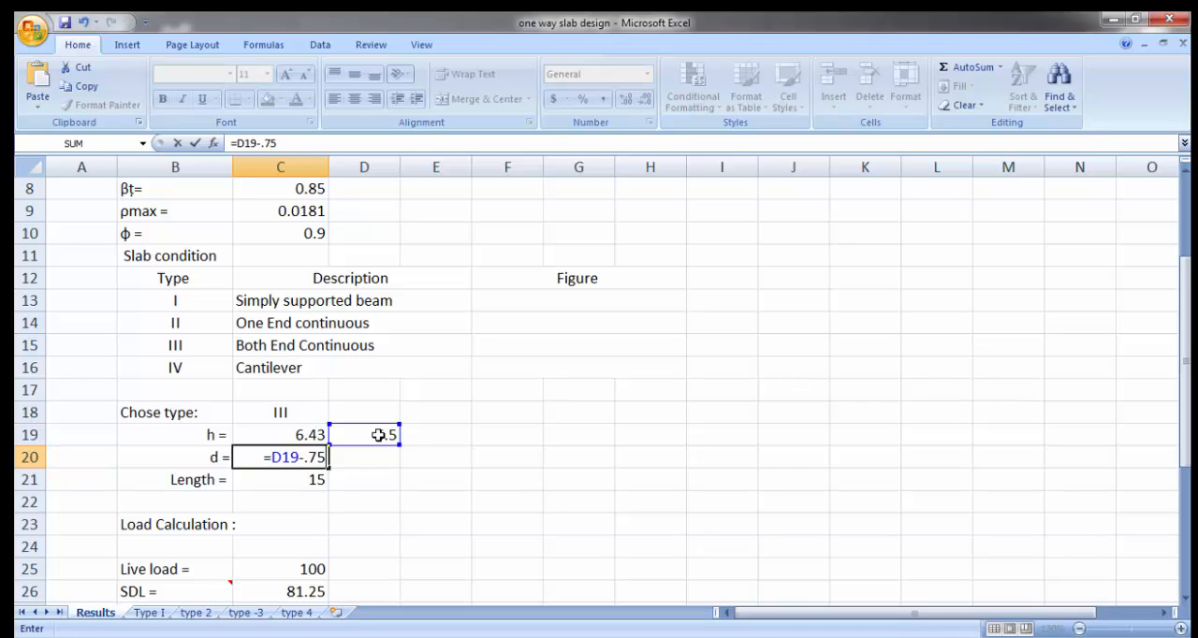
key("Return")
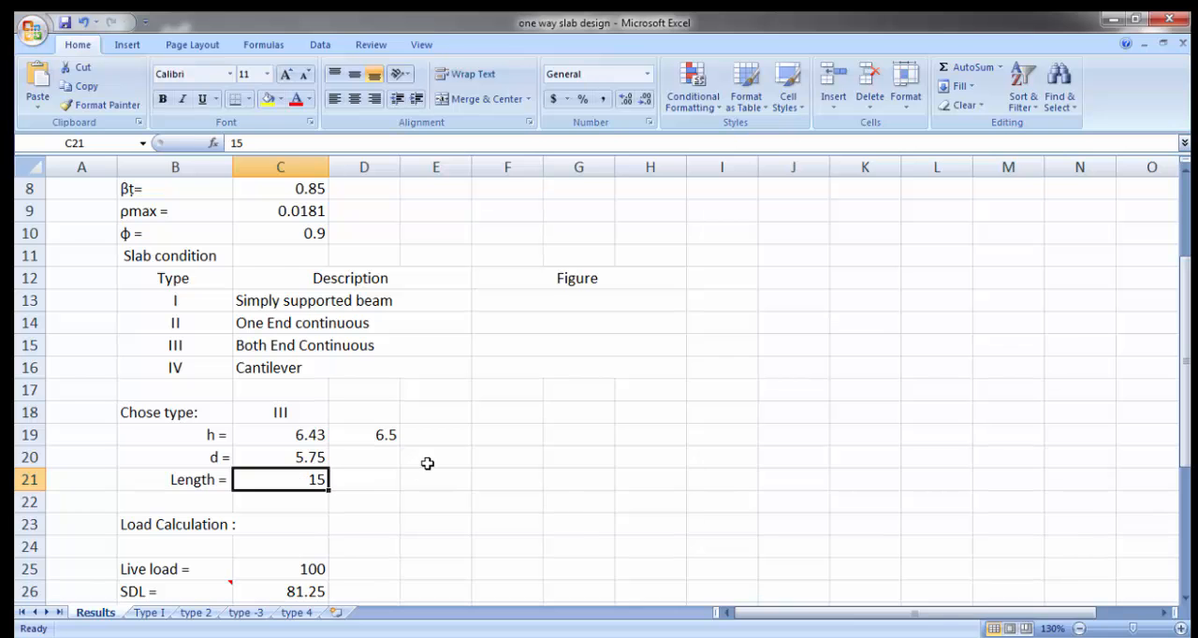
Step: Set the live load in C25 of the Load Calculation section to 63
scroll(531, 363, "down", 3)
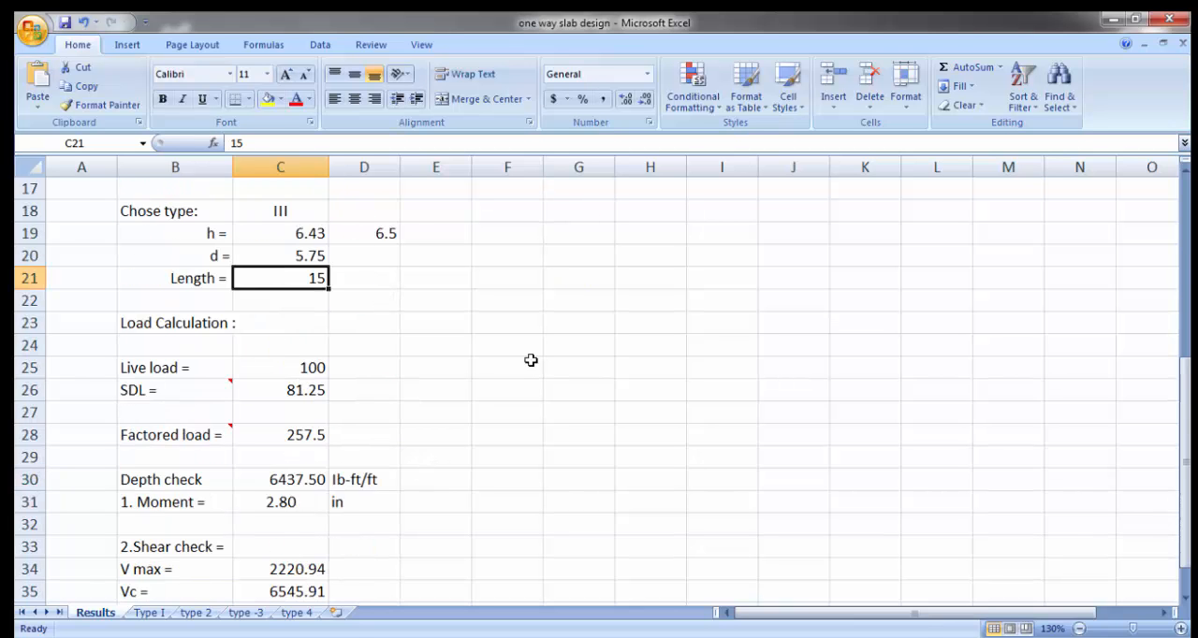
scroll(530, 360, "down", 1)
left_click(192, 257)
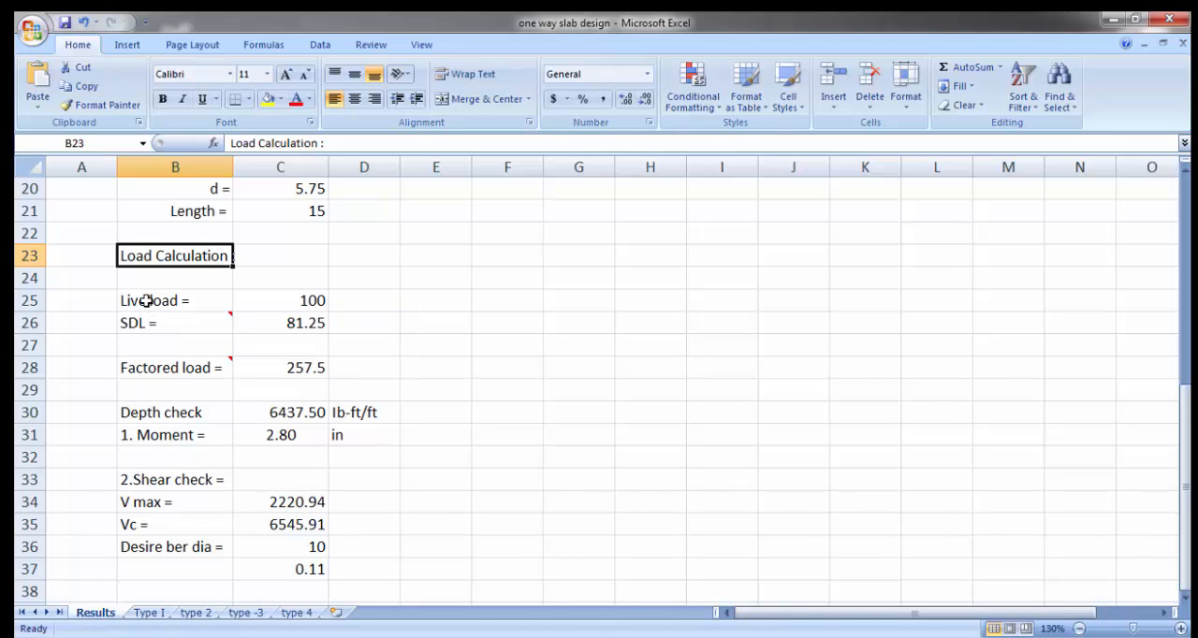
left_click(302, 306)
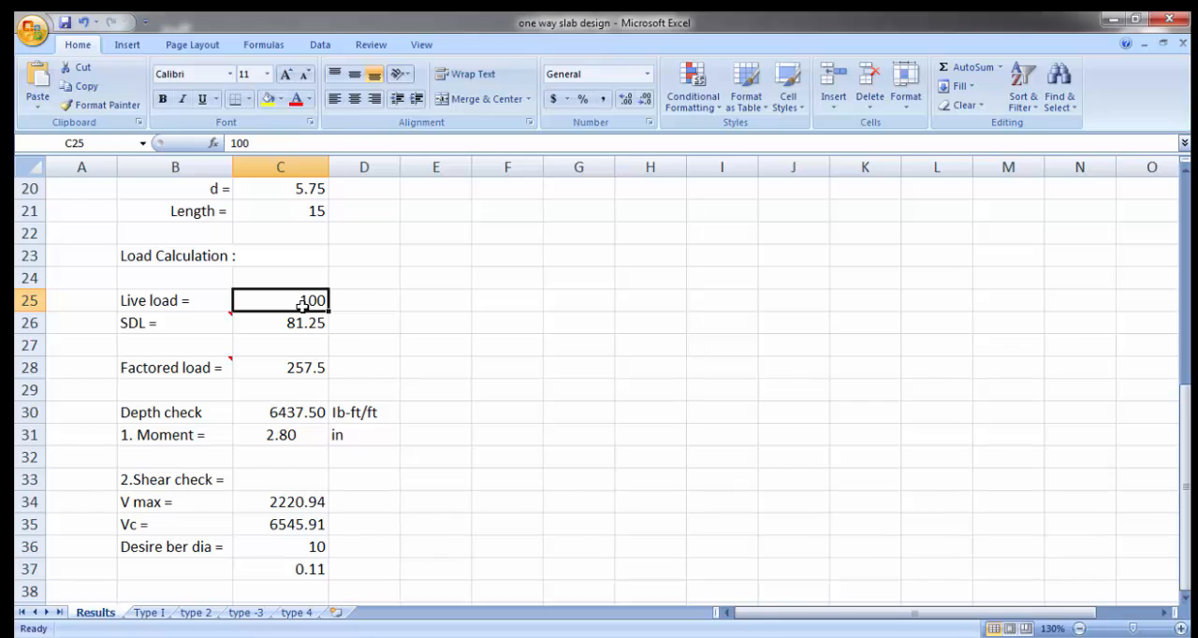
type("63")
key("Return")
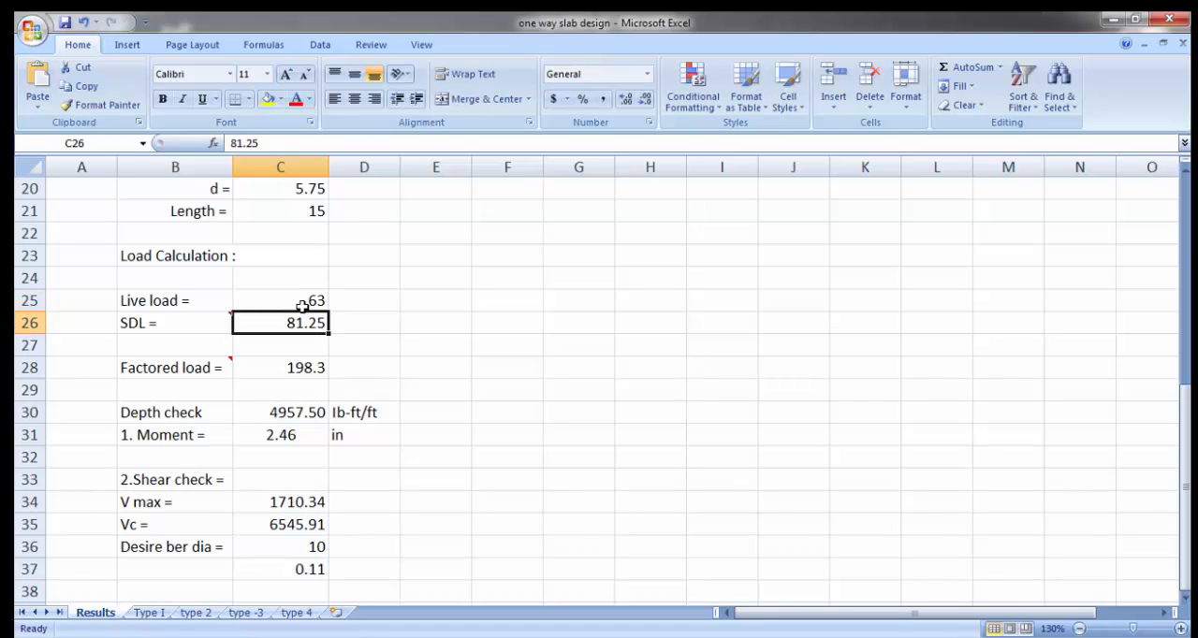
Step: Change the live load in C25 to 42
left_click(302, 306)
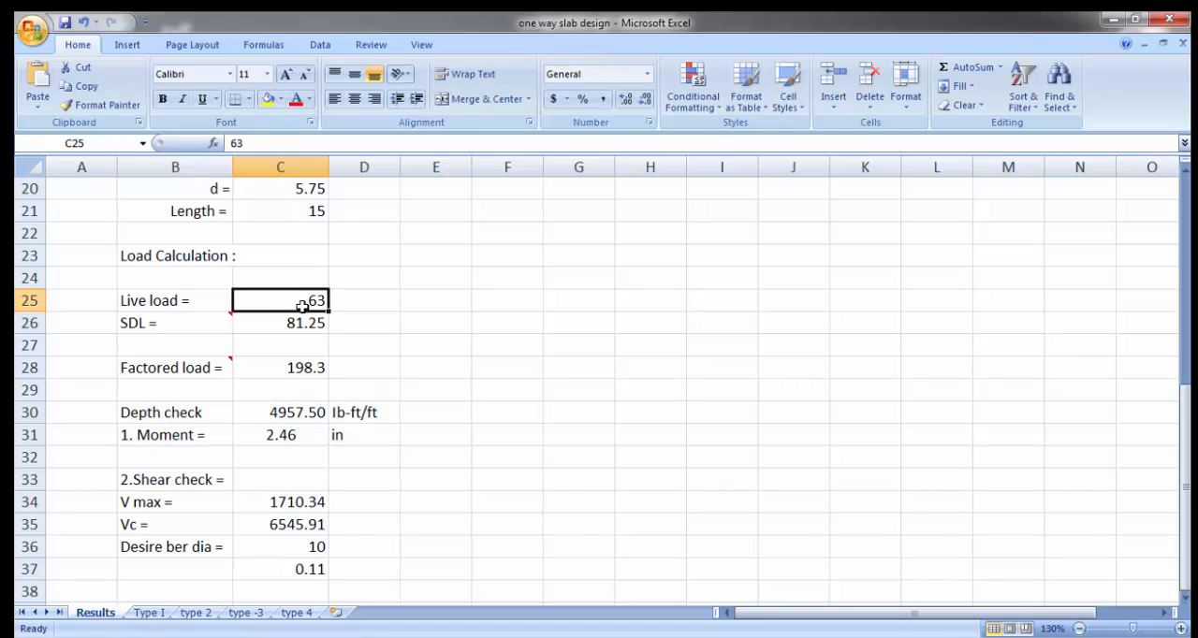
type("42")
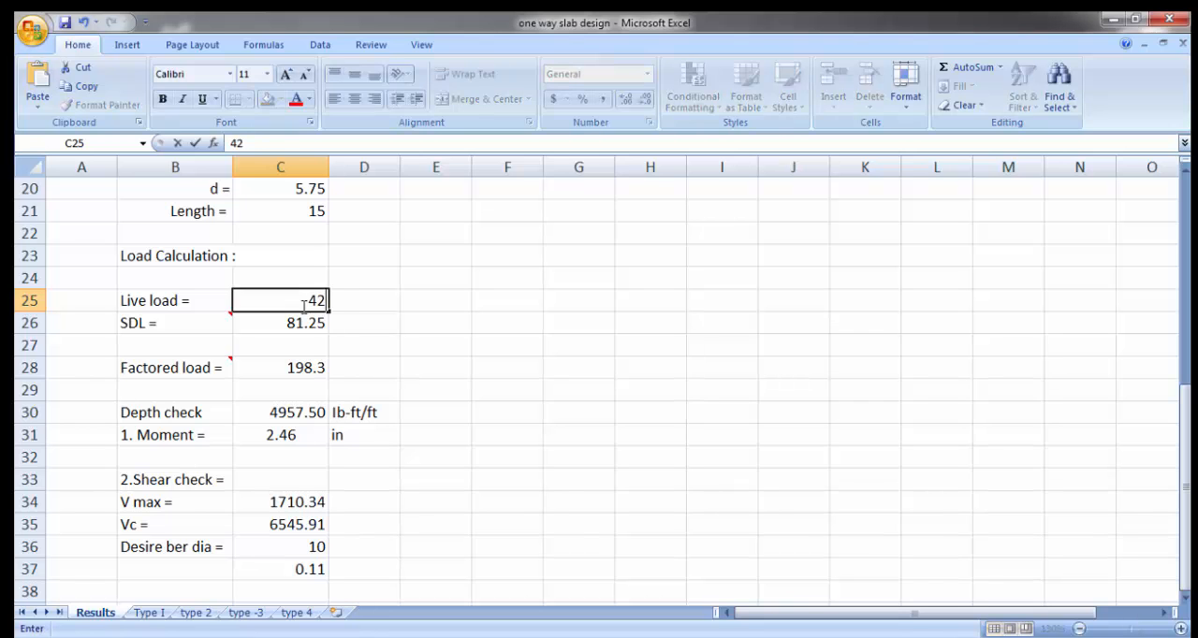
key("Return")
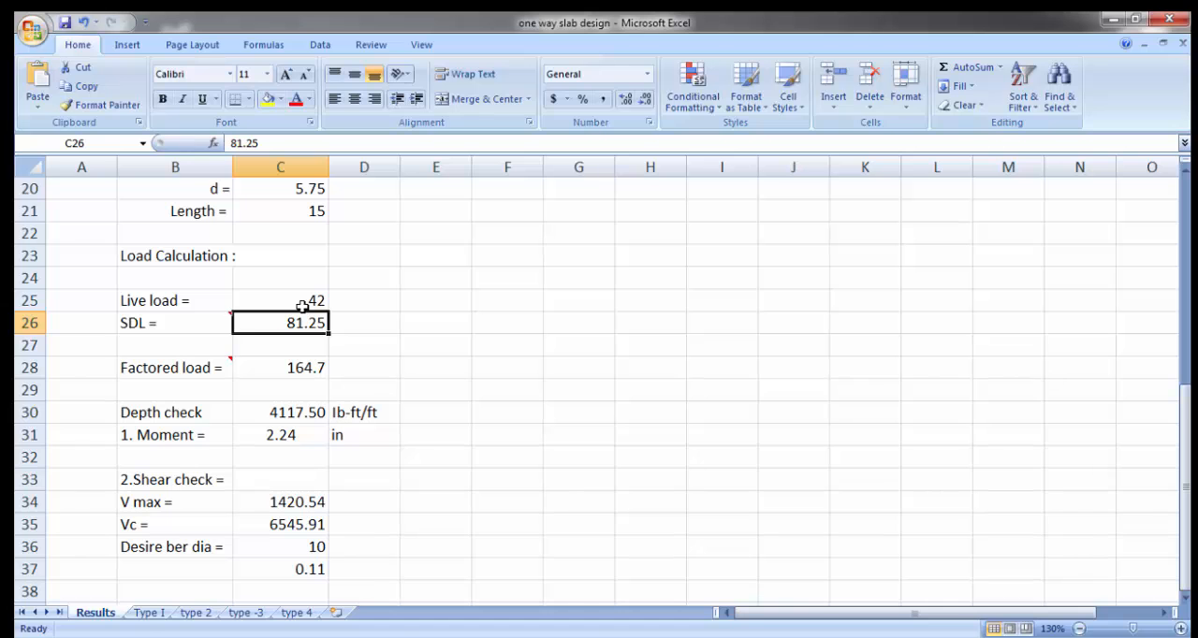
Step: Read the note on the SDL label and set the SDL value in C26 to 125
mouse_move(167, 322)
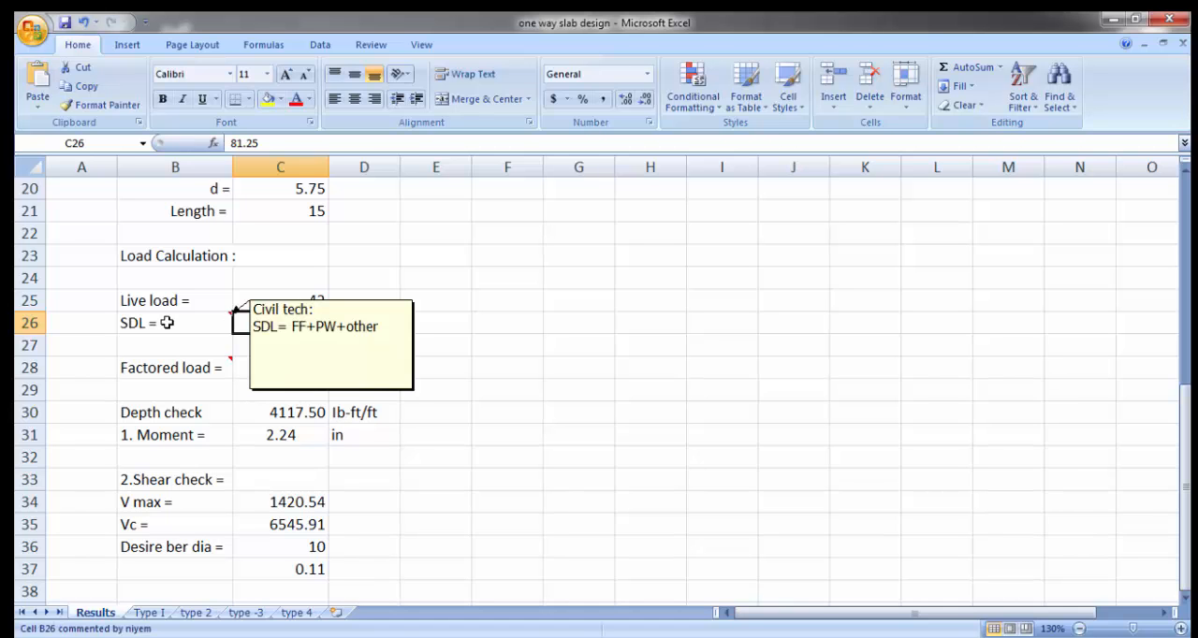
left_click(578, 365)
left_click(316, 346)
left_click(302, 328)
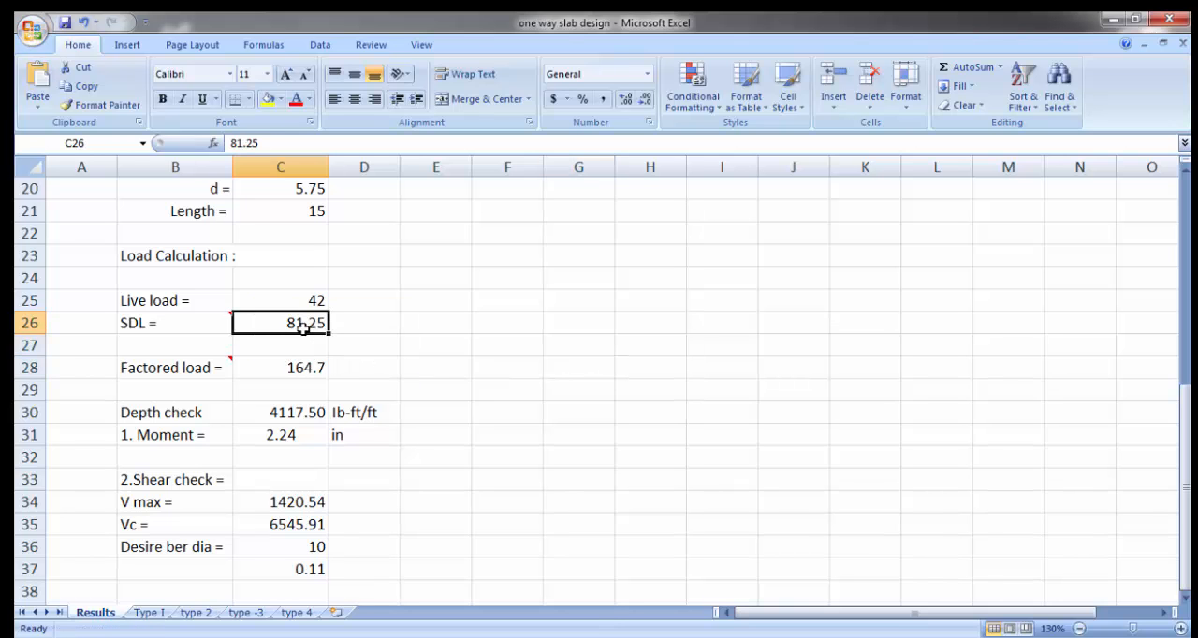
type("125")
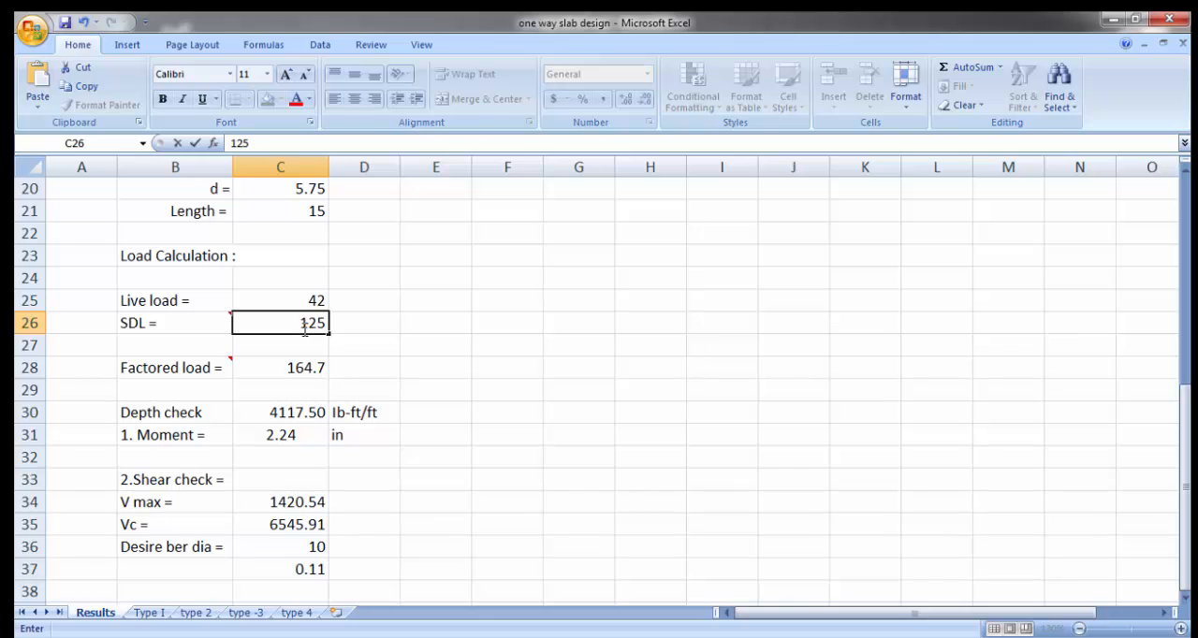
key("Return")
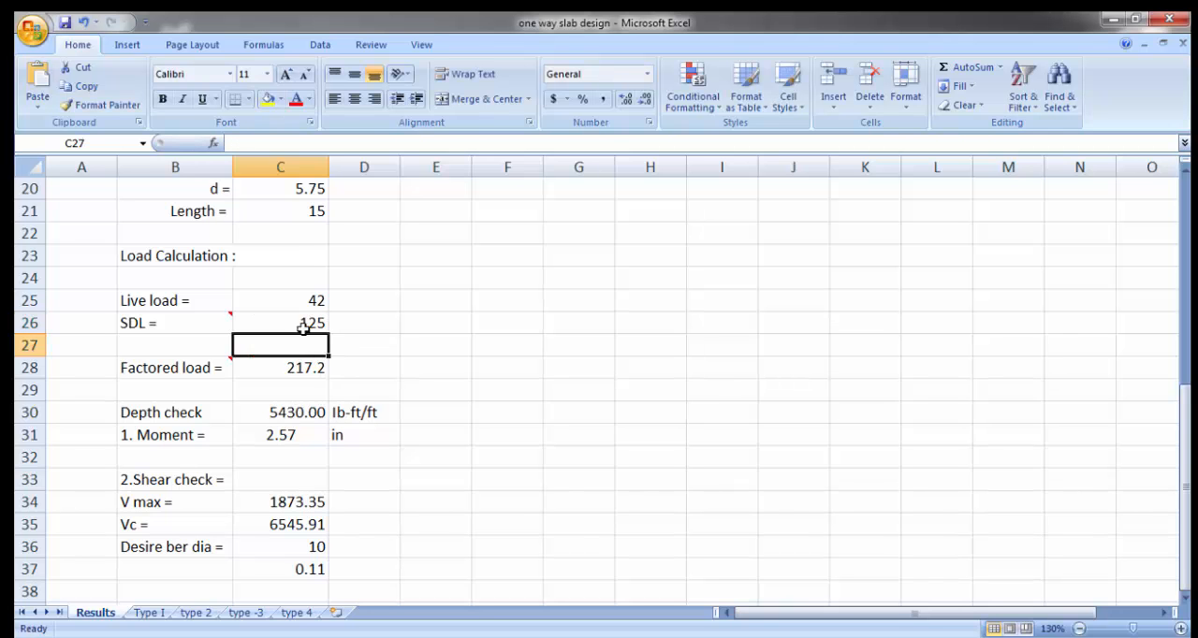
Step: Calculate the slab self-weight in D24 with the formula =(D19/12)*150 and check the entered formula
scroll(460, 378, "up", 2)
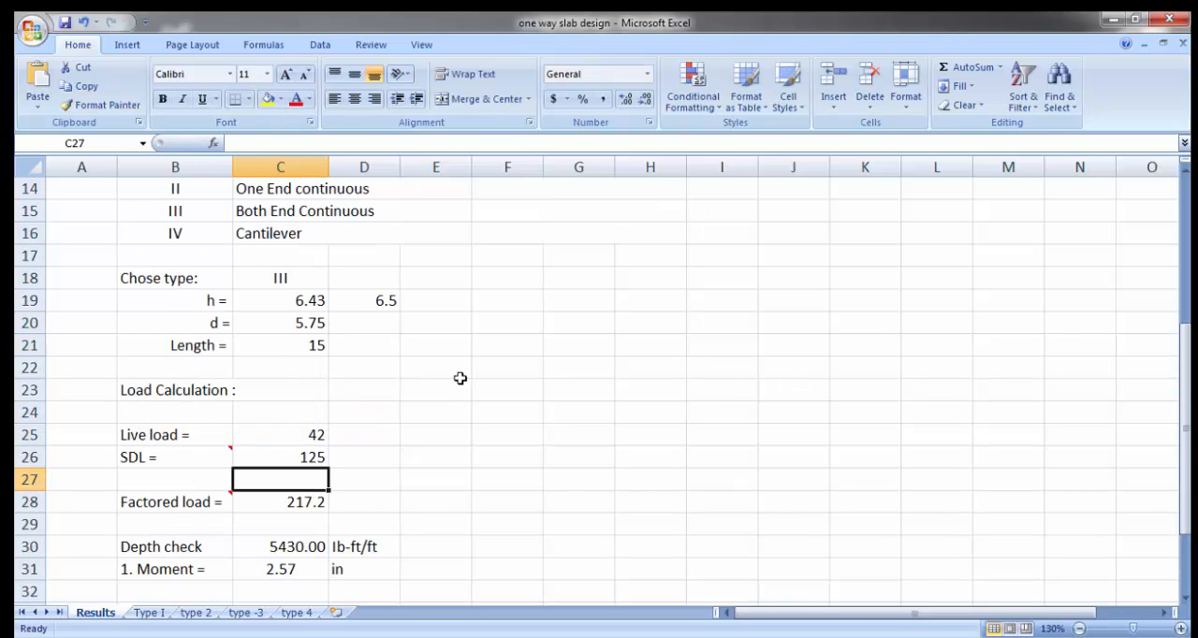
left_click(378, 320)
left_click(387, 302)
left_click(365, 412)
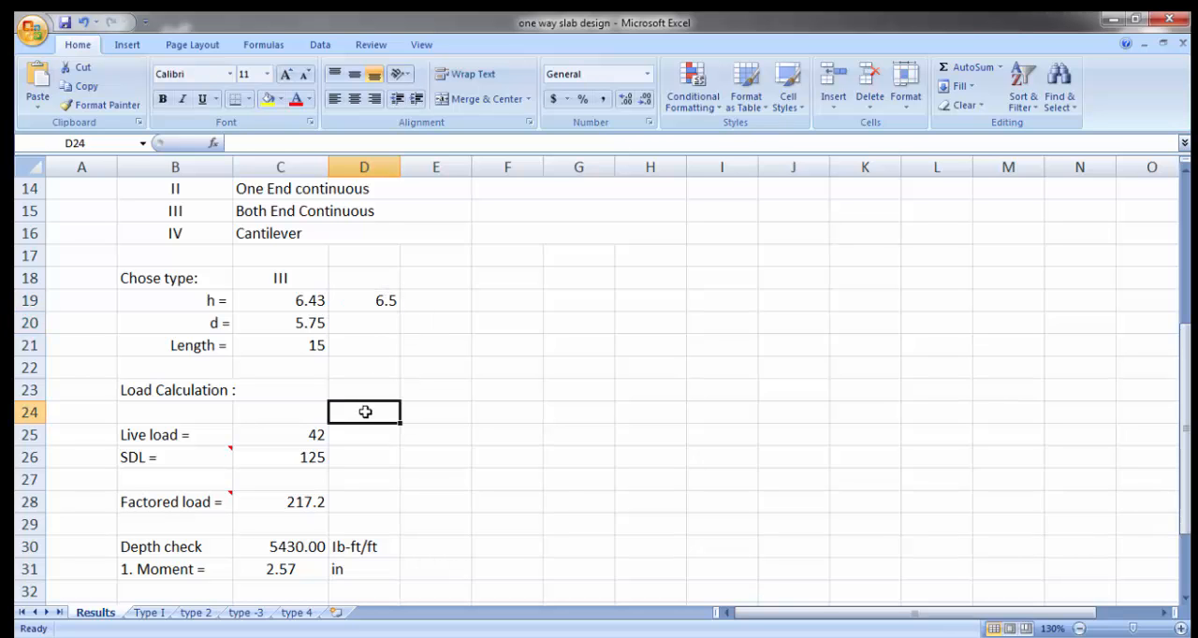
type("=")
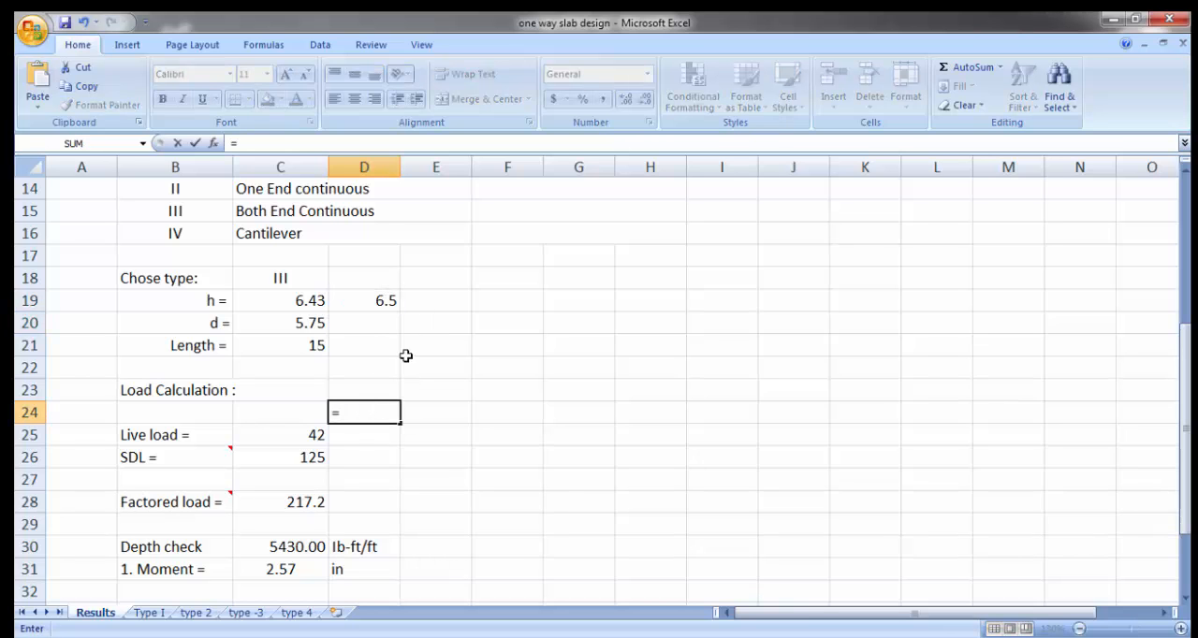
type("(")
left_click(373, 304)
type("/12")
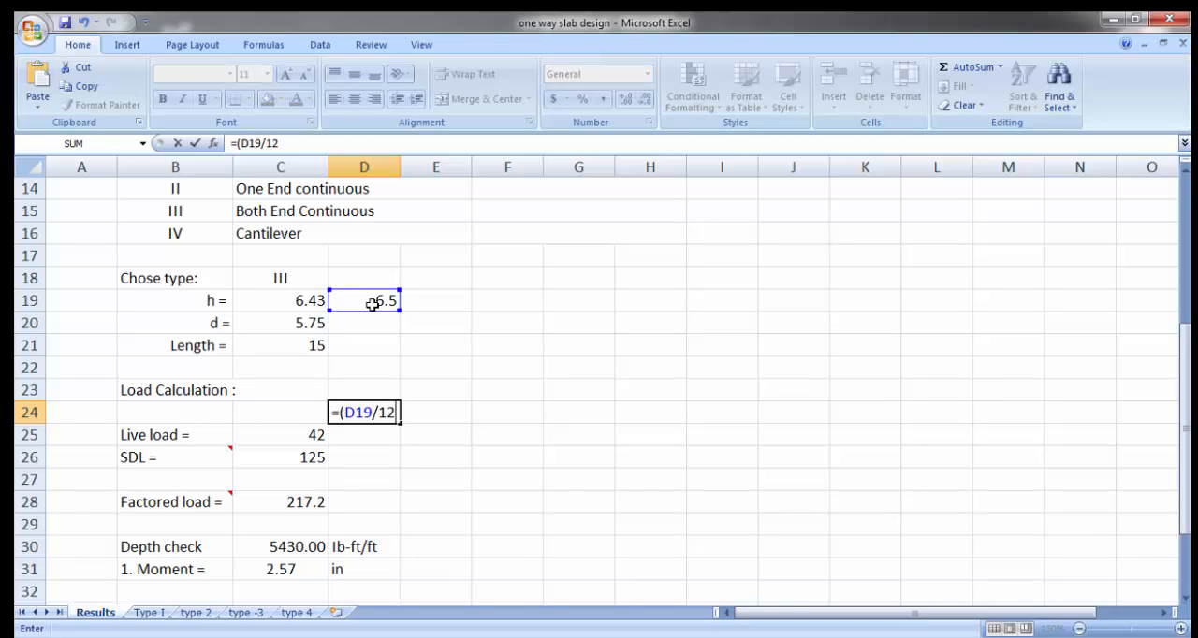
type(")*150")
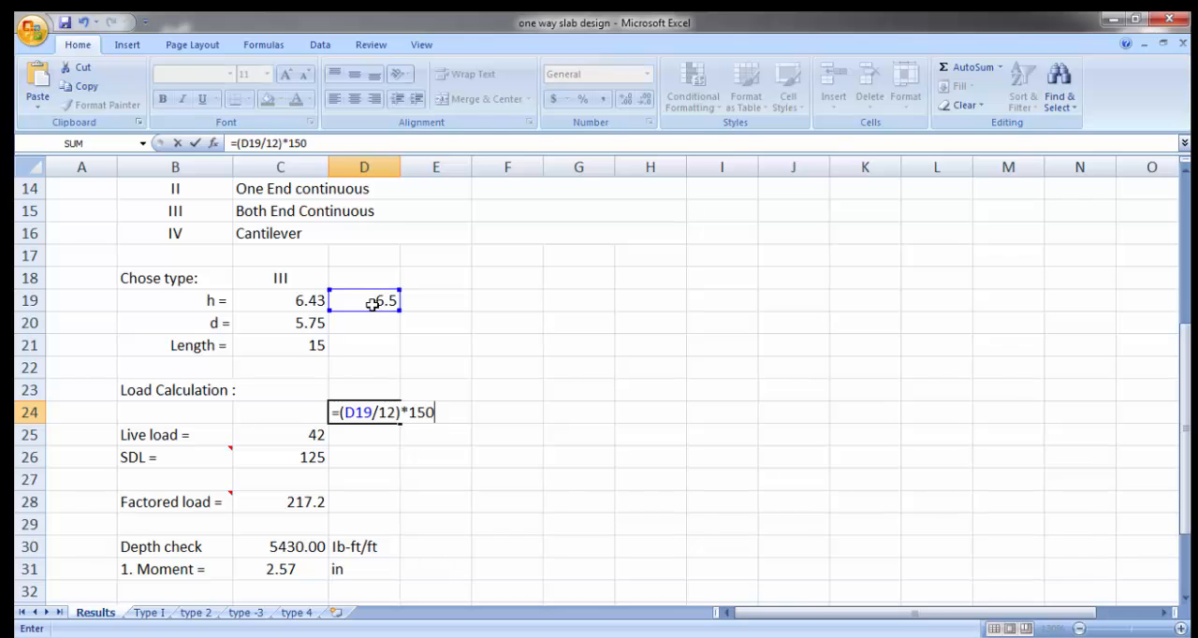
key("Return")
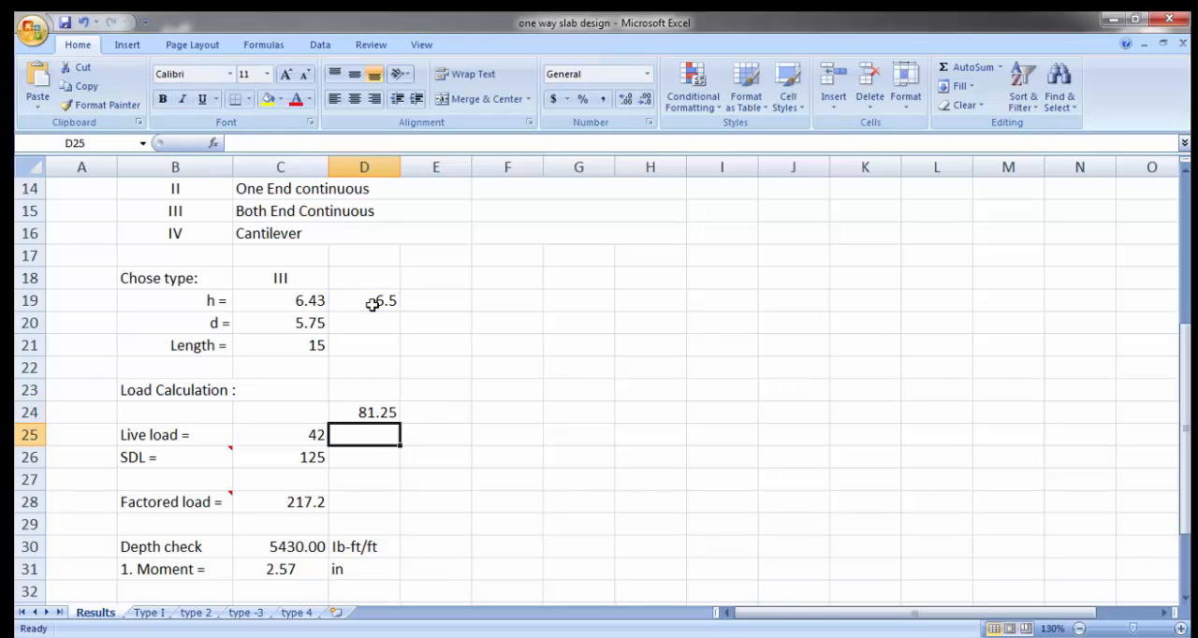
left_click(379, 416)
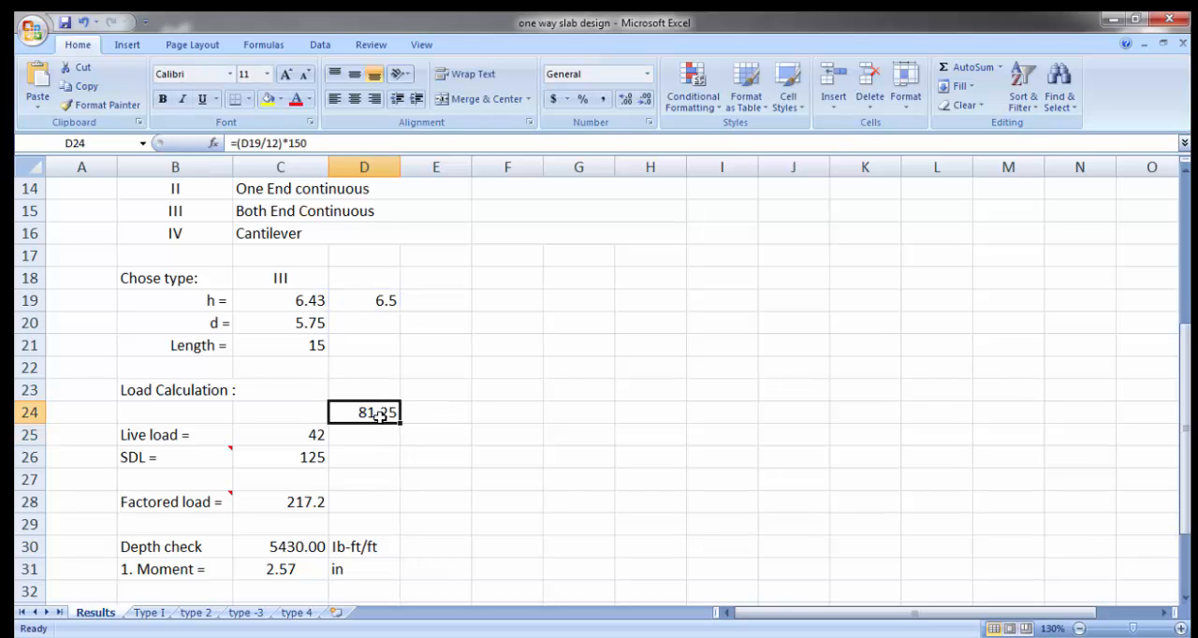
Step: Enter the additional dead loads beside the self-weight, 25 in E24 and 25 in F24
left_click(431, 417)
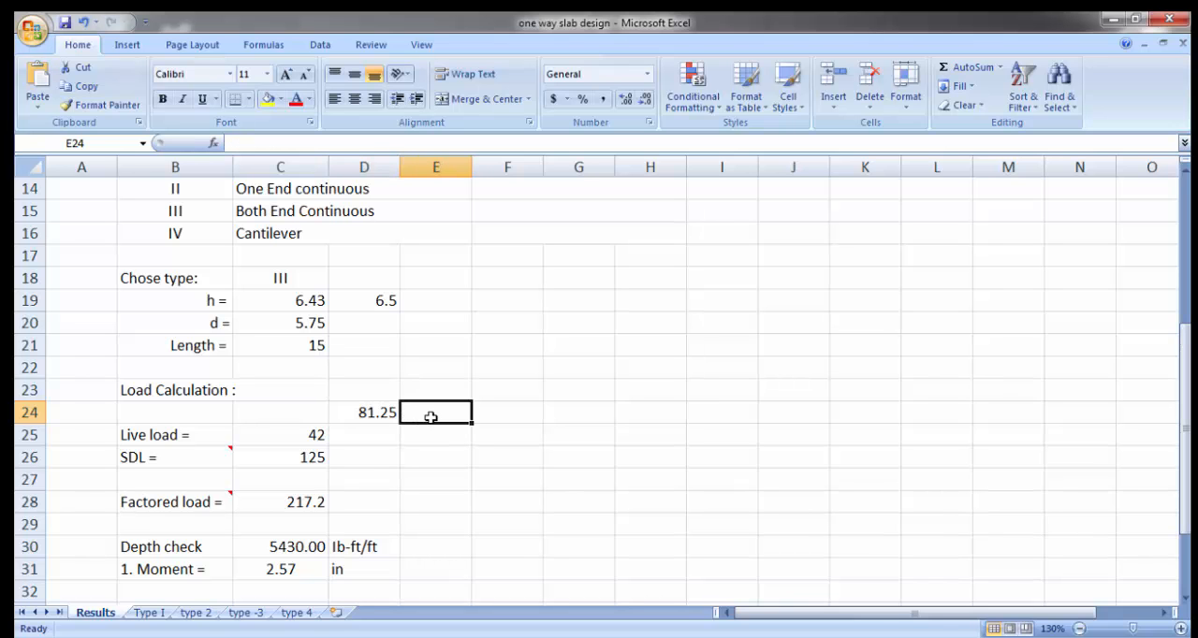
type("25")
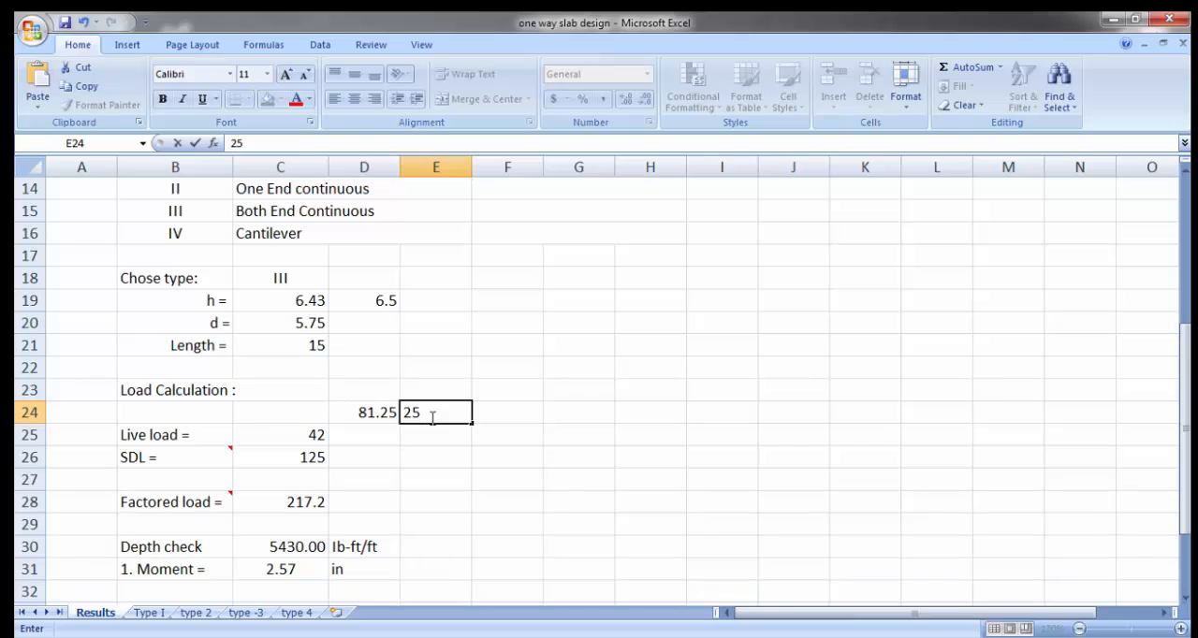
key("Tab")
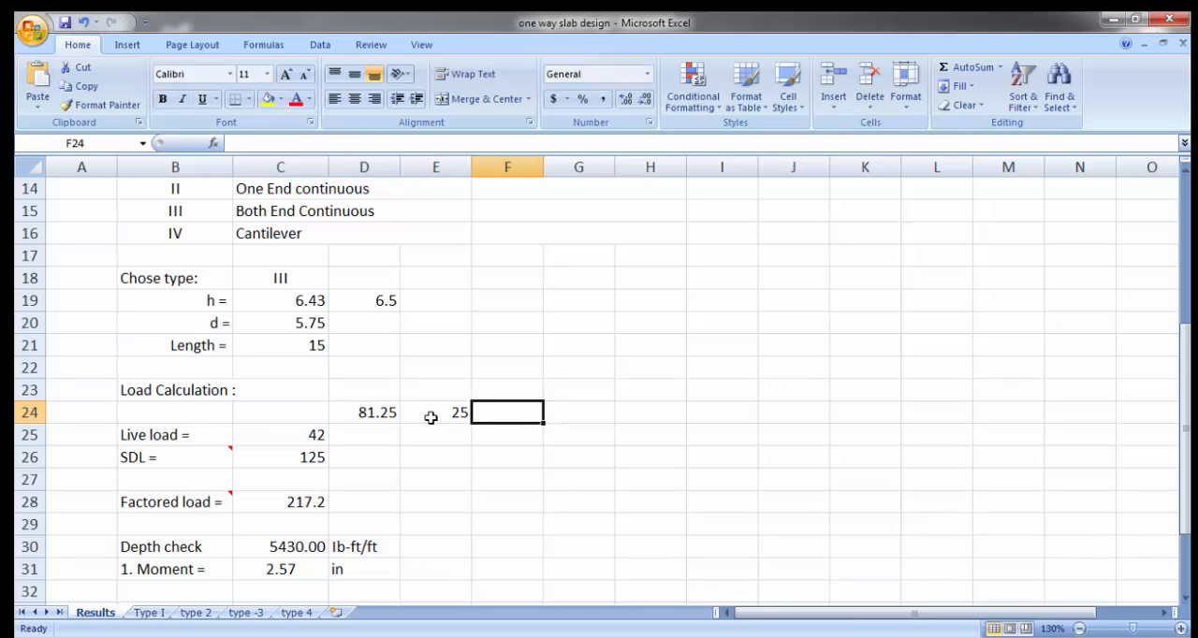
type("25")
key("Tab")
Step: Add up the three dead loads in G24 with the formula =D24+E24+F24
key("Up")
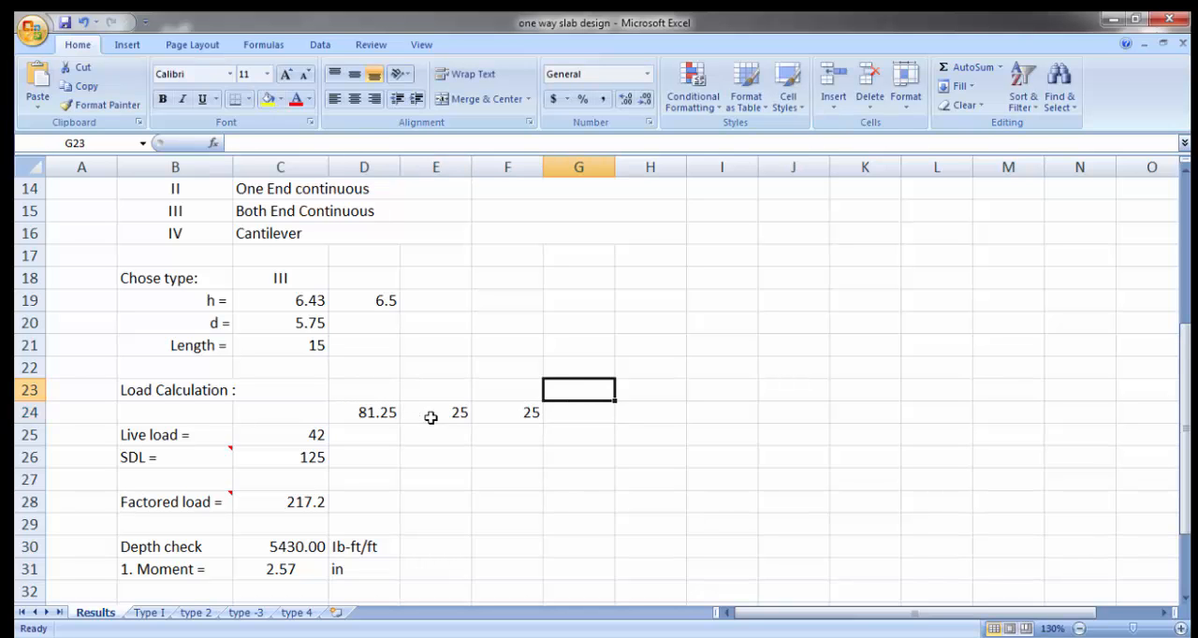
key("Down")
type("=")
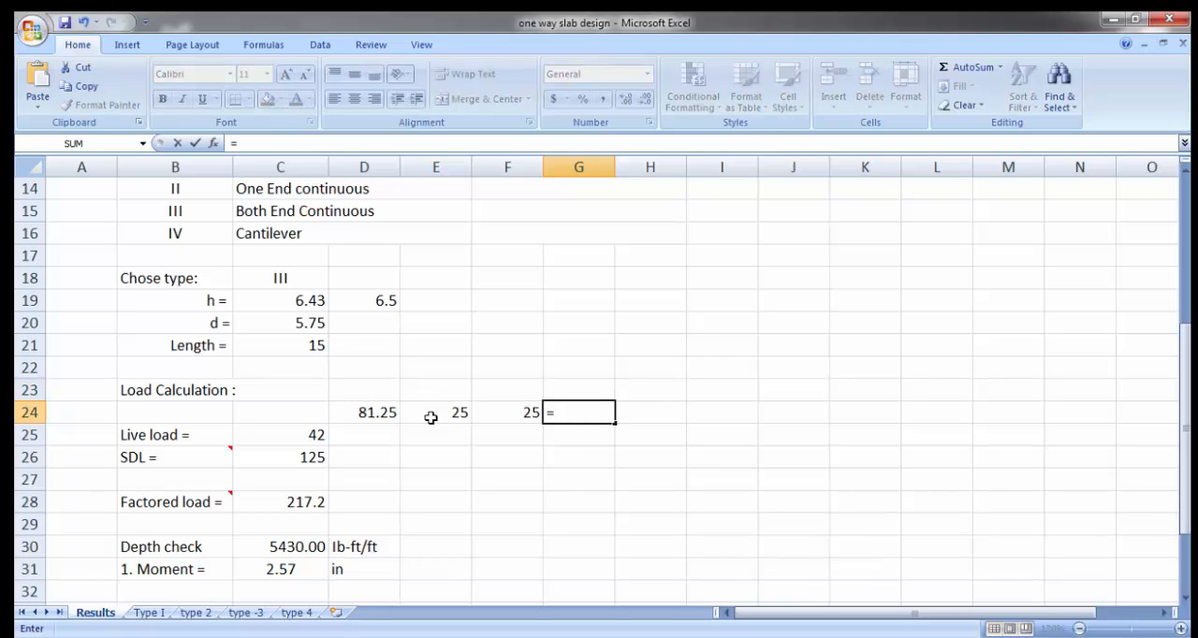
left_click(379, 421)
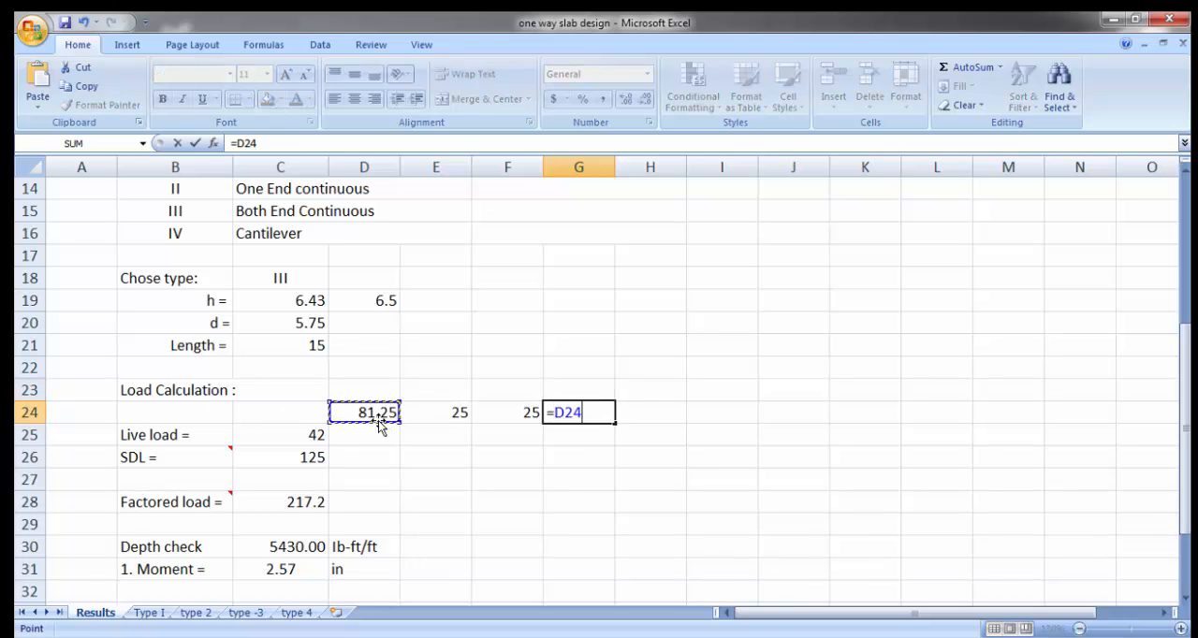
type("+")
left_click(455, 414)
type("+")
left_click(497, 414)
key("Return")
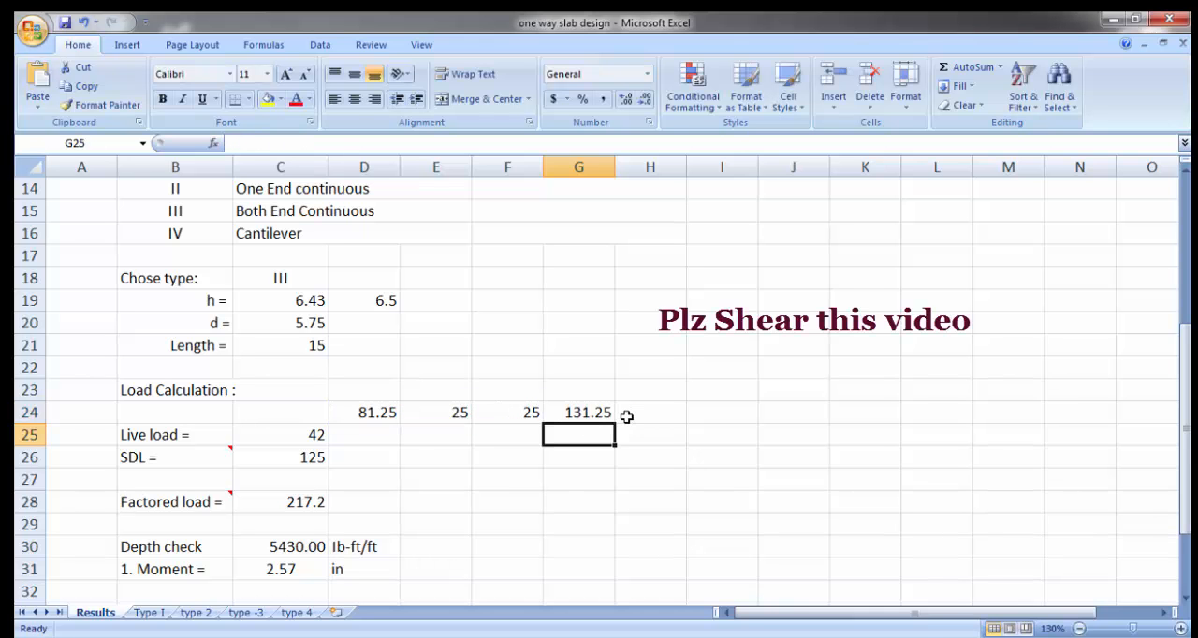
Step: Set the SDL value in C26 to 132
scroll(626, 416, "down", 2)
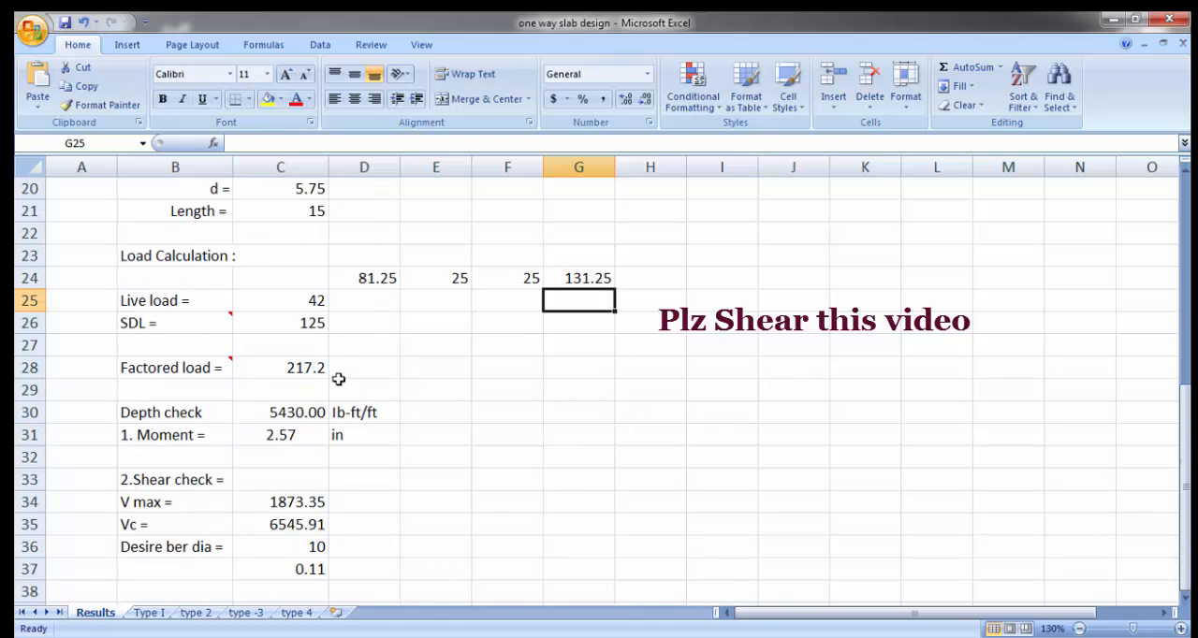
scroll(336, 545, "up", 1)
scroll(336, 545, "up", 1)
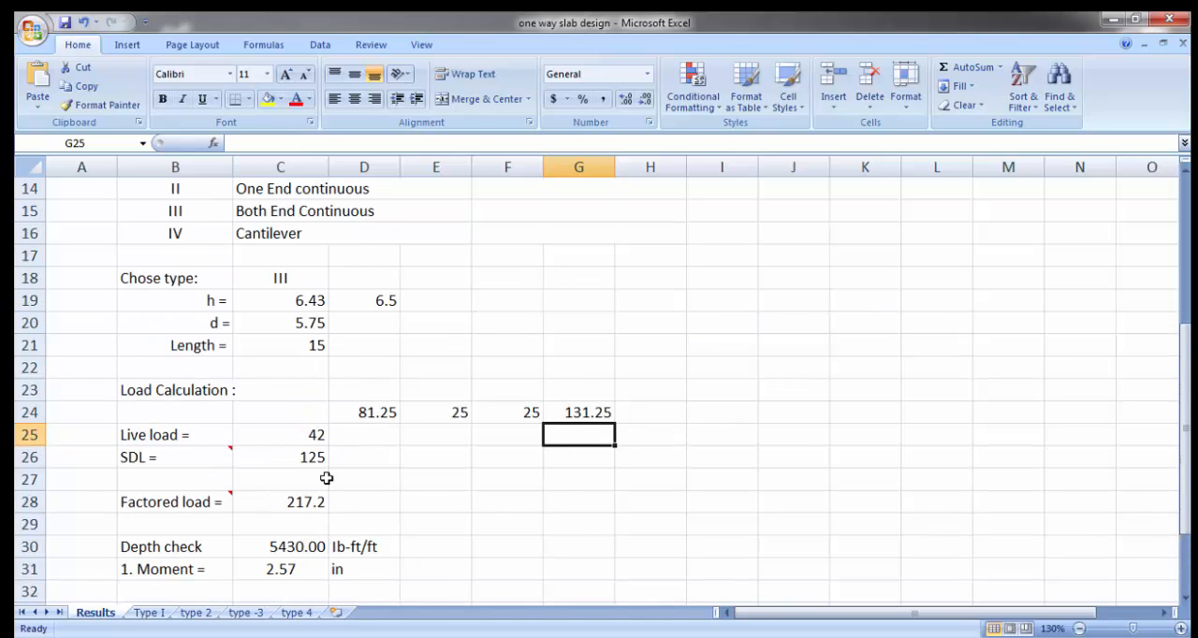
left_click(305, 458)
type("132")
key("Return")
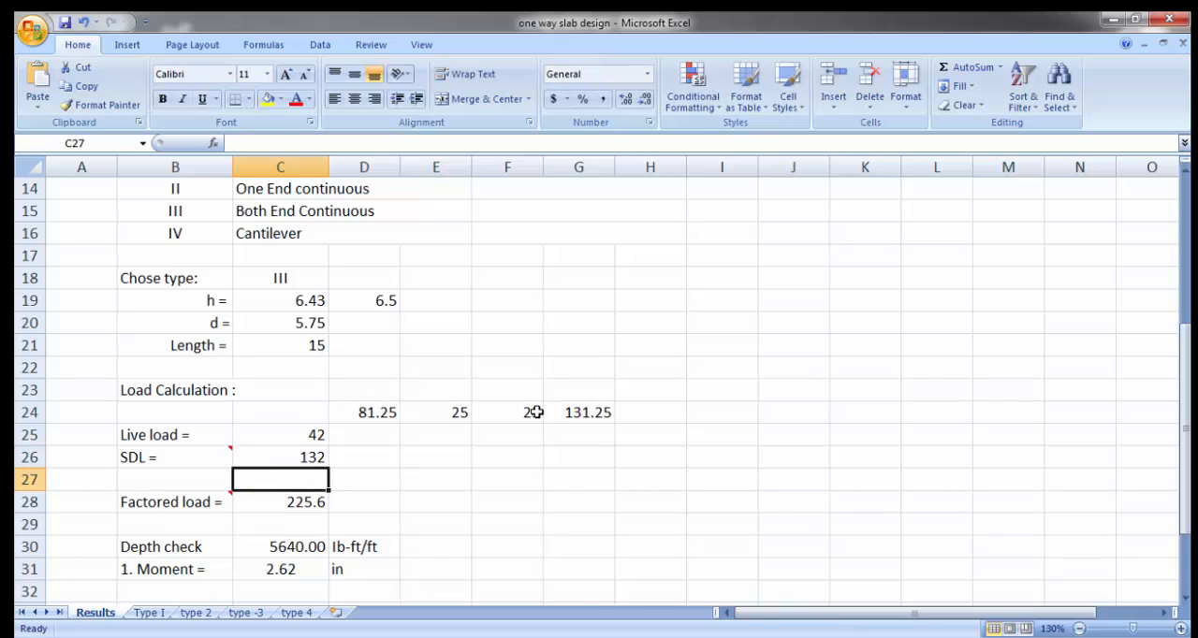
Step: Check the factored load formula in C28 and read the note on its label in B28
scroll(590, 438, "down", 1)
left_click(301, 437)
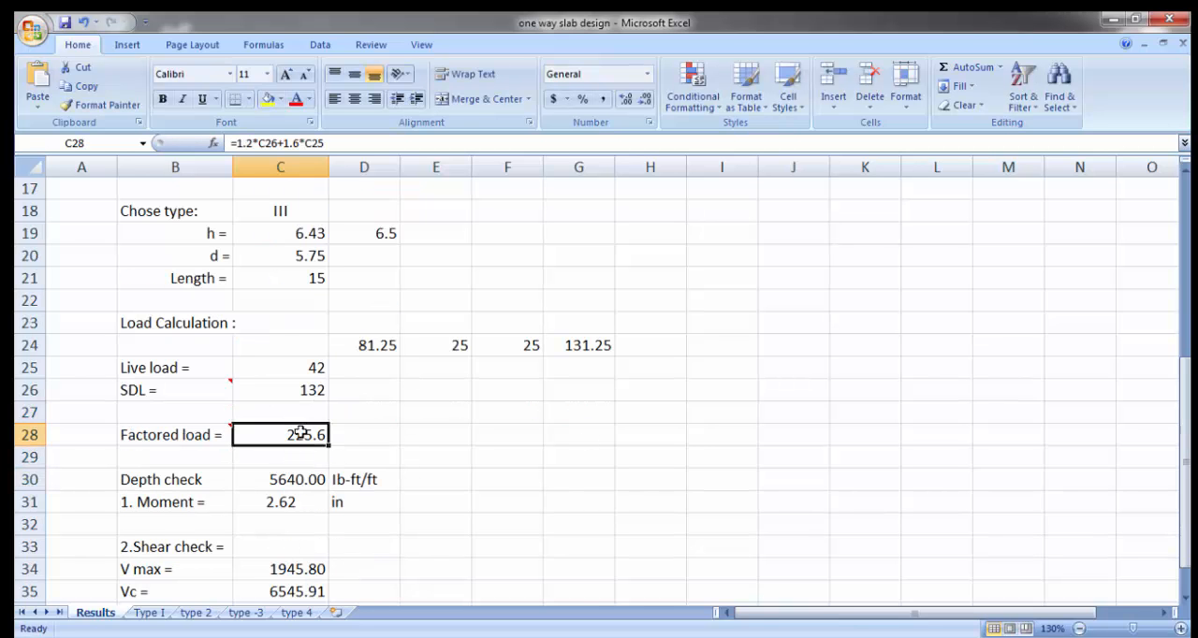
left_click(192, 437)
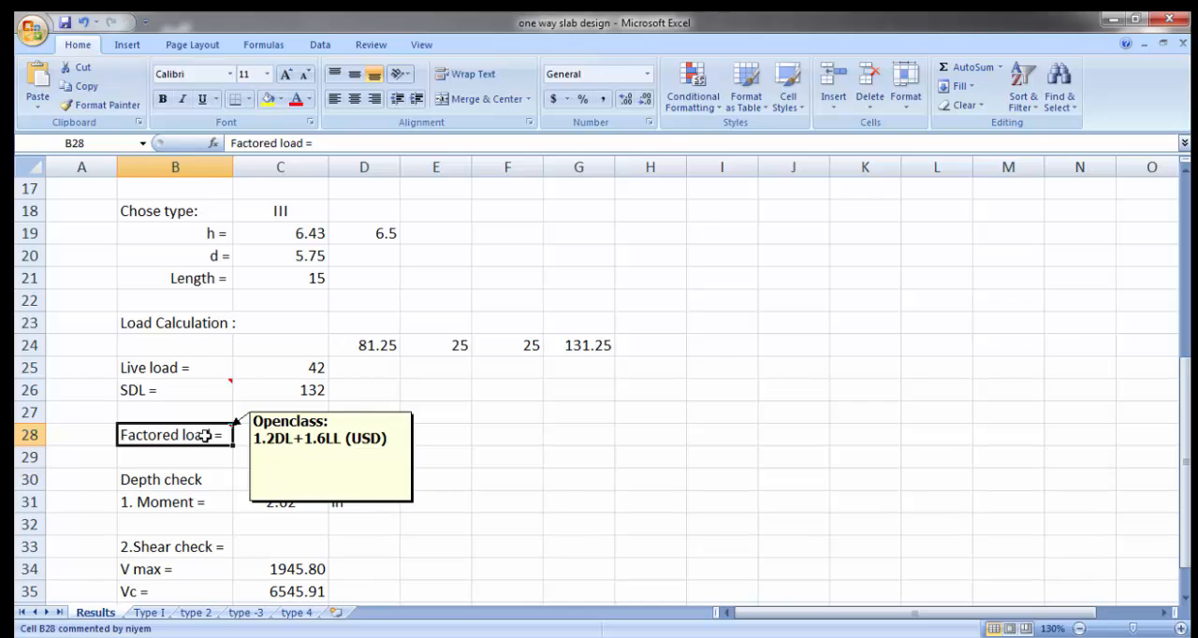
left_click(490, 503)
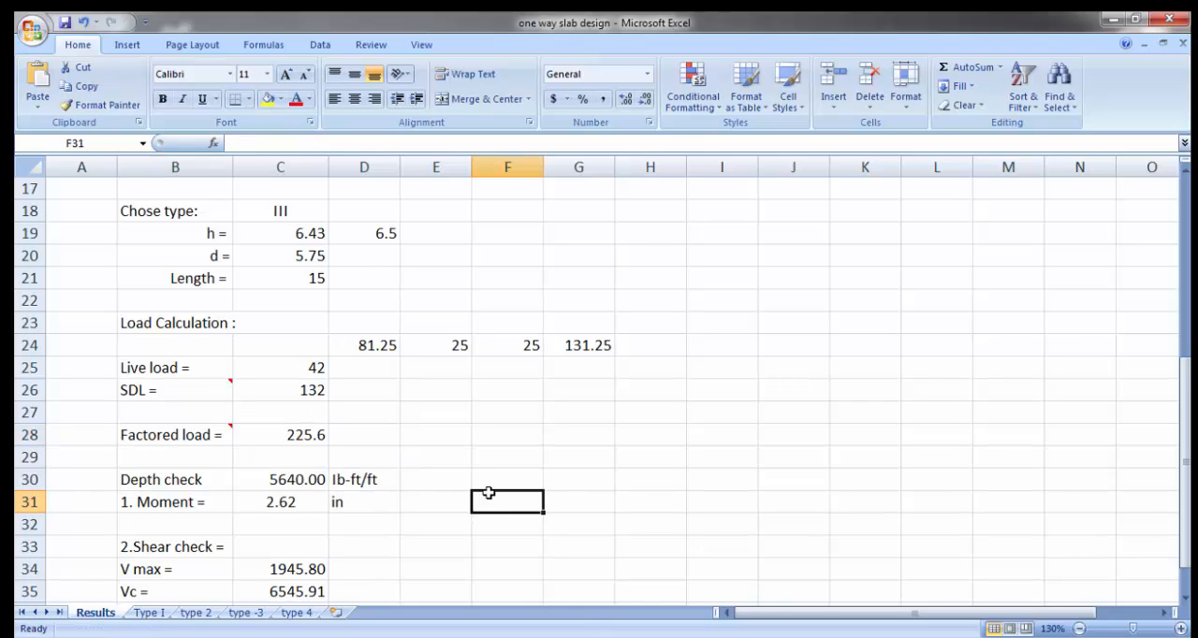
left_click(317, 435)
Step: Enter the unit Ib/sft beside the factored load in D28
left_click(352, 434)
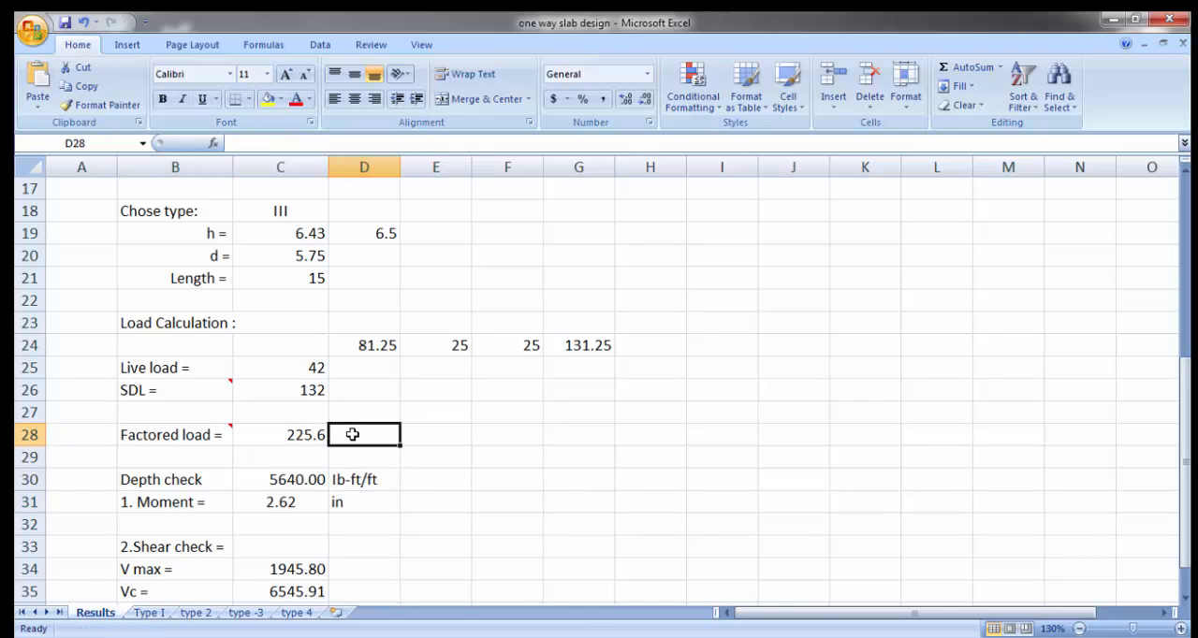
type("In")
key("BackSpace")
type("B")
key("BackSpace")
type("b/")
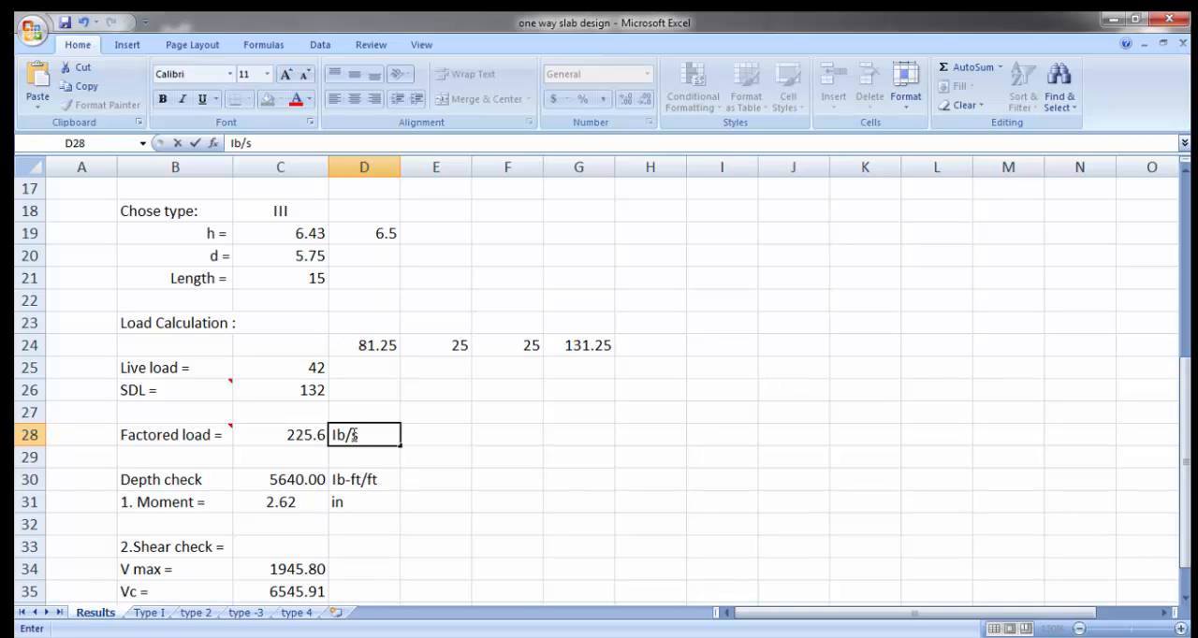
type("sft")
key("Return")
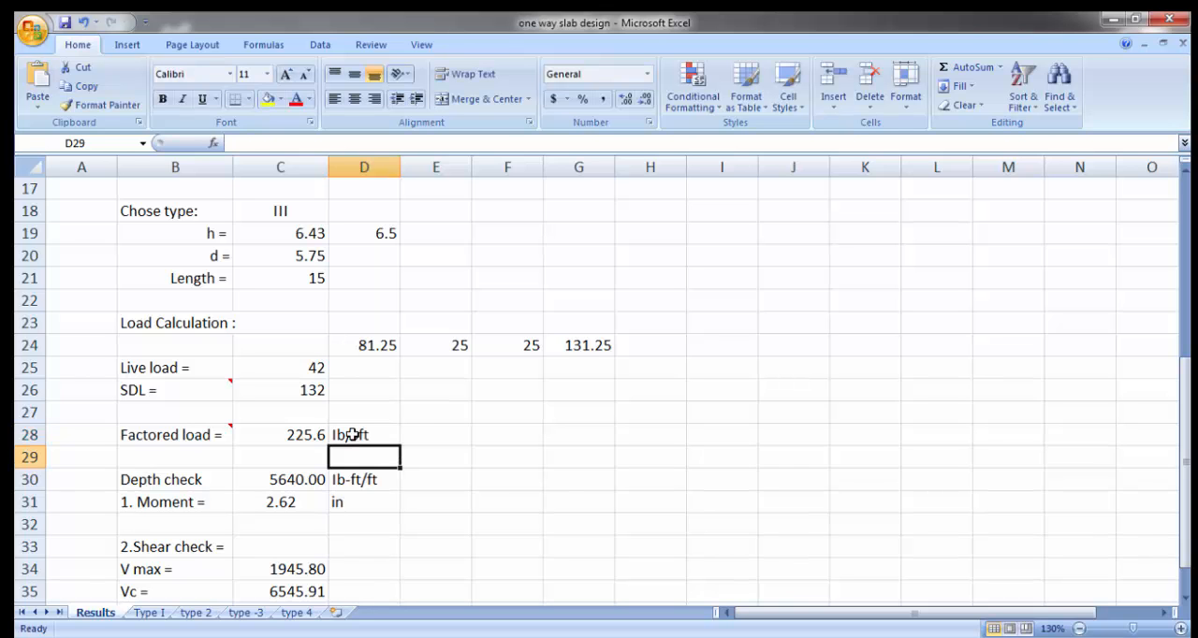
Step: Examine the depth check section and the formulas behind the moment in C30 and the required depth in C31
scroll(436, 445, "down", 1)
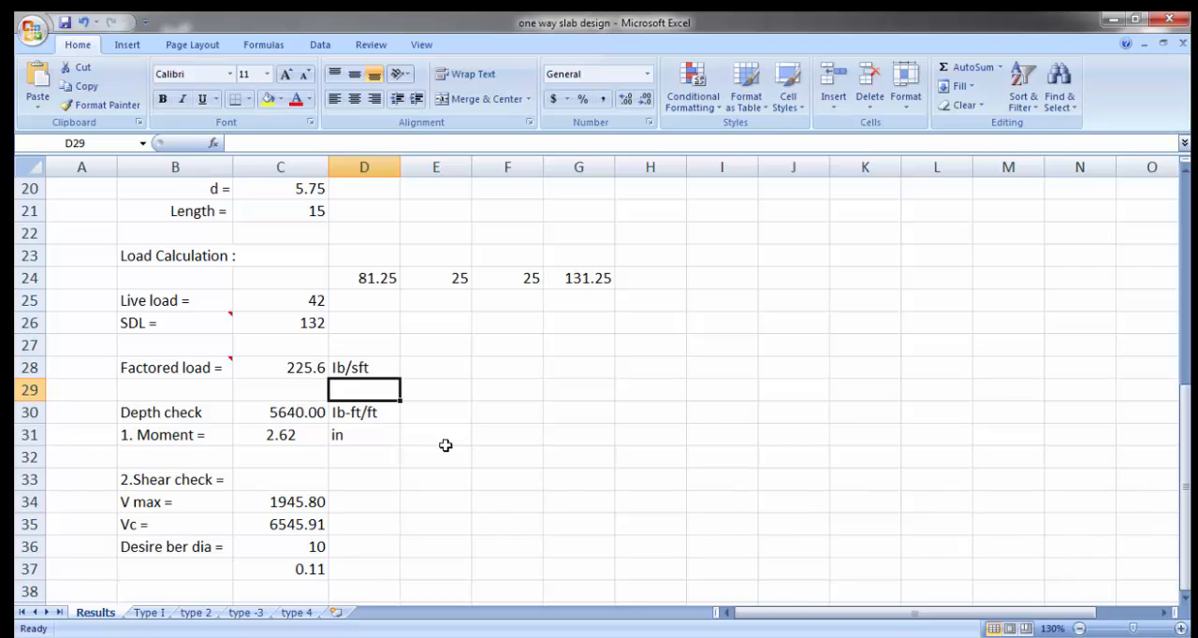
left_click(164, 415)
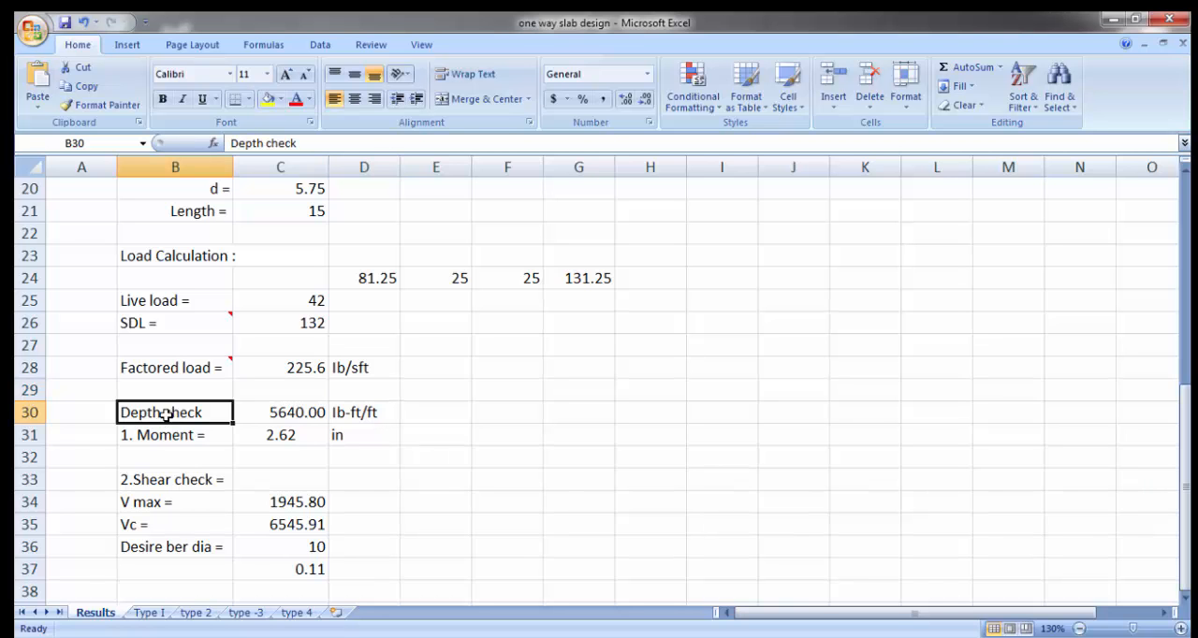
left_click(304, 418)
left_click(303, 442)
Step: Check the chosen slab type in C18, and inspect the moment formulas in B3, C3 and D3 of the type -3 sheet
scroll(333, 449, "up", 3)
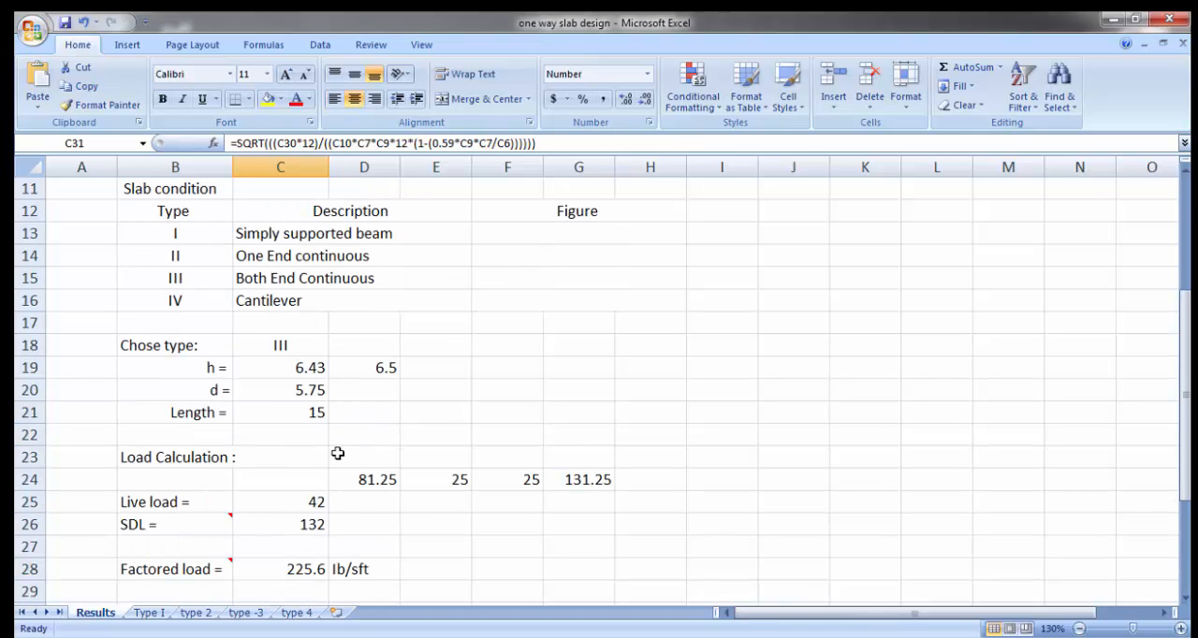
left_click(284, 345)
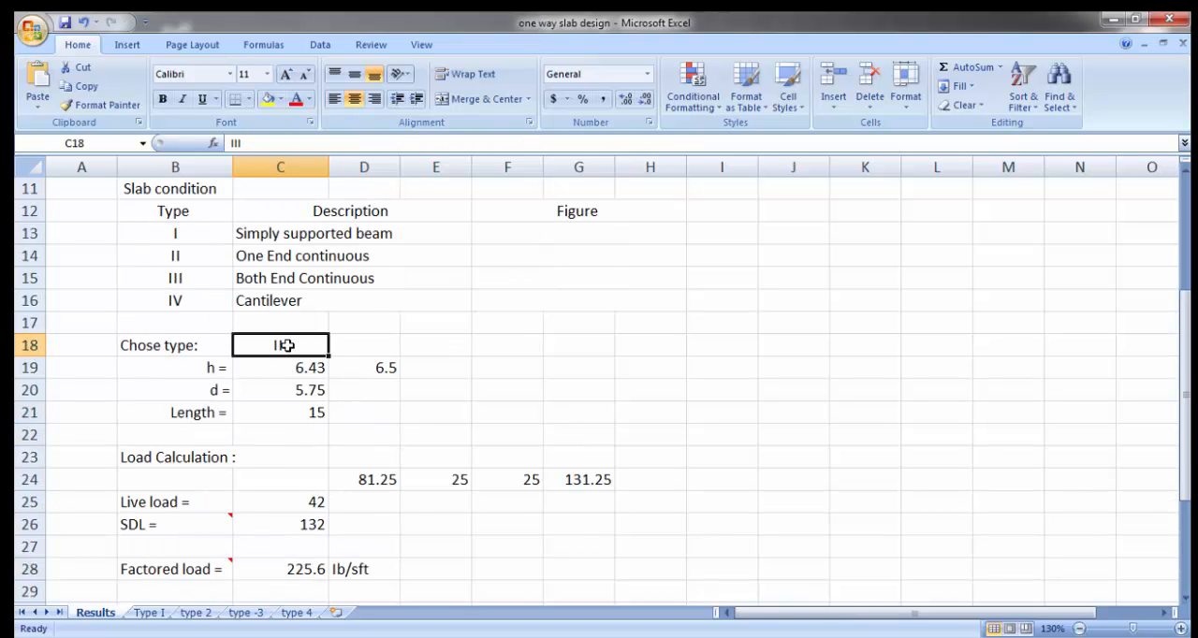
left_click(248, 614)
left_click(375, 523)
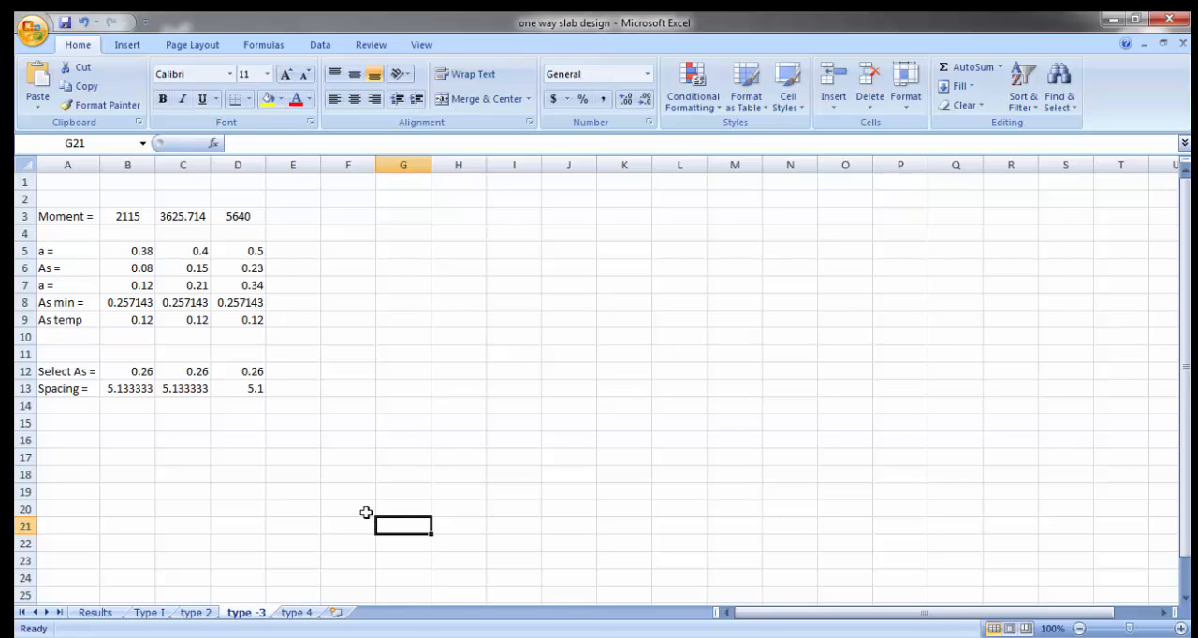
left_click(130, 217)
left_click(181, 216)
left_click(220, 219)
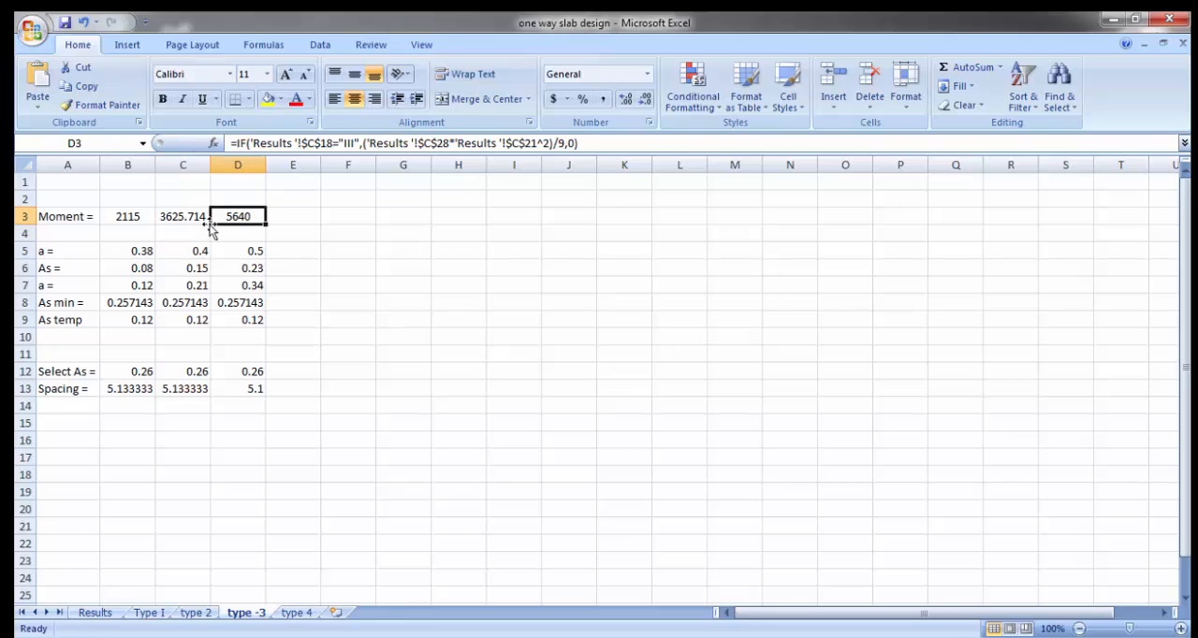
Step: Compare the moment formula in B3 with the moment coefficient diagram in the Word document
left_click(137, 219)
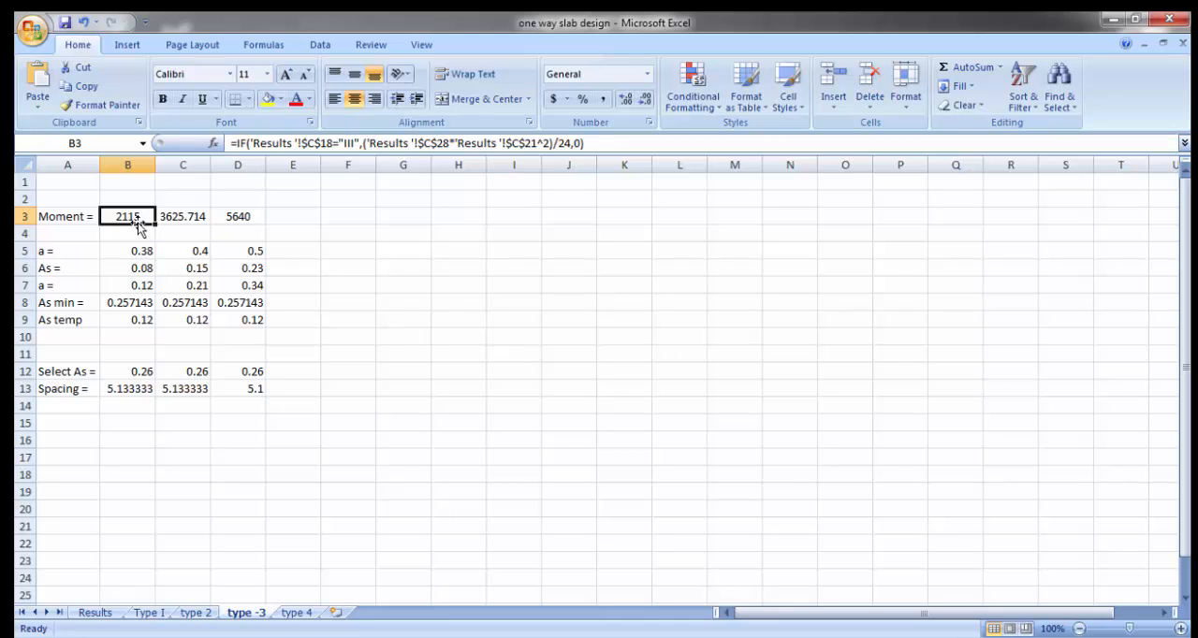
left_click(477, 637)
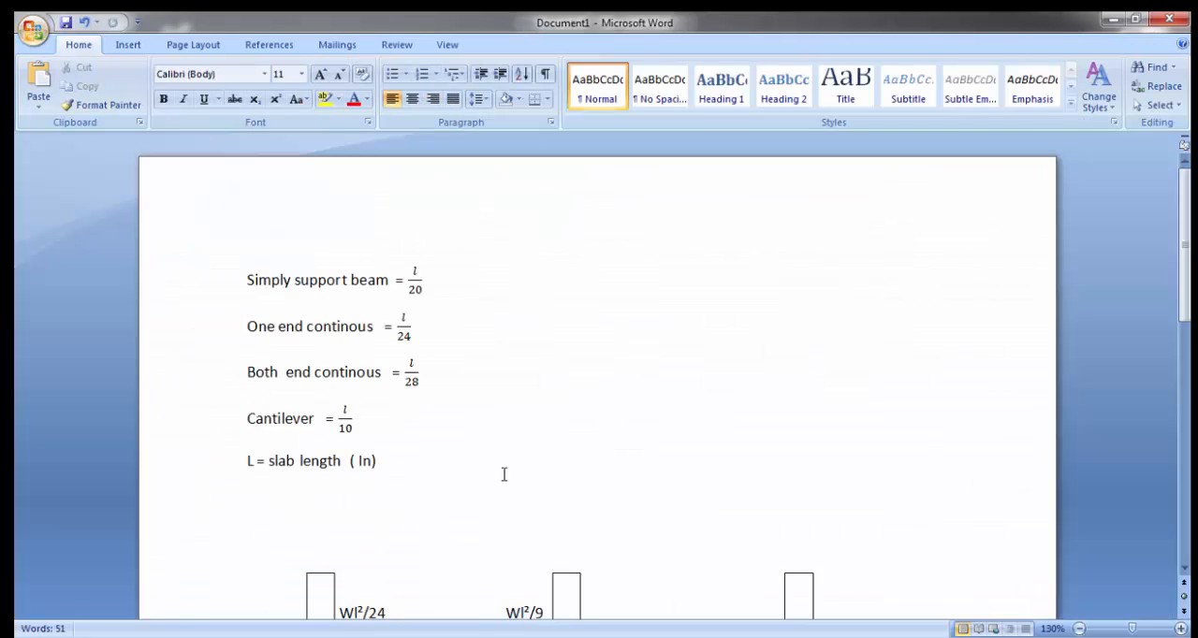
scroll(519, 446, "down", 5)
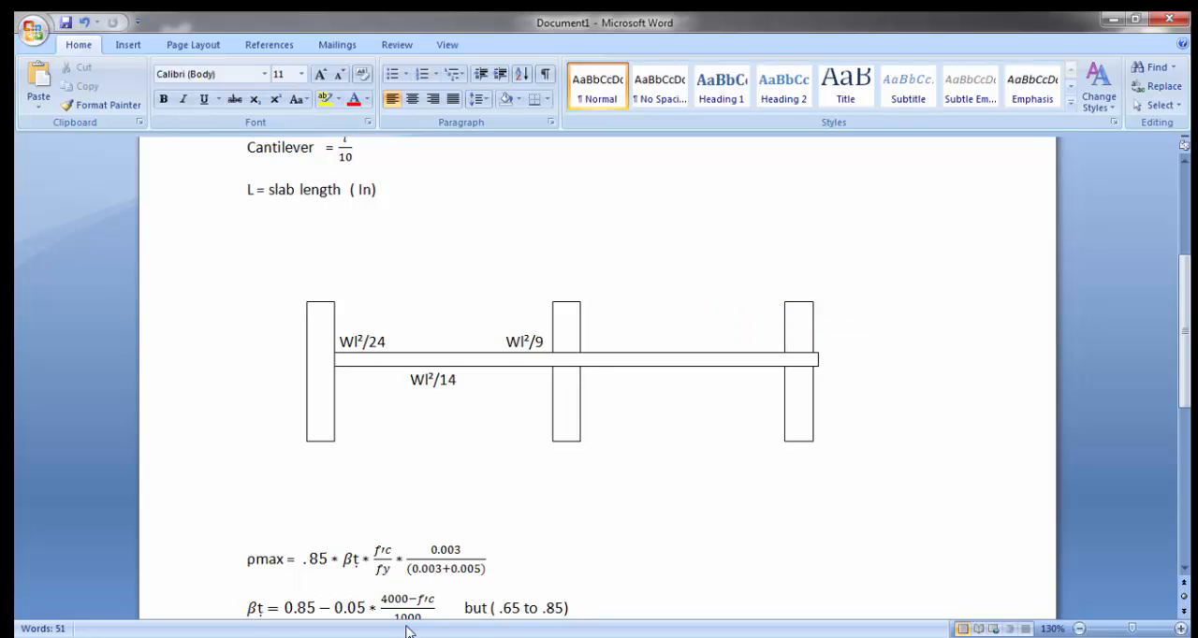
Step: Switch back to the Excel workbook and check on the Results sheet the slab type that the B3 moment formula refers to
key("alt+Tab")
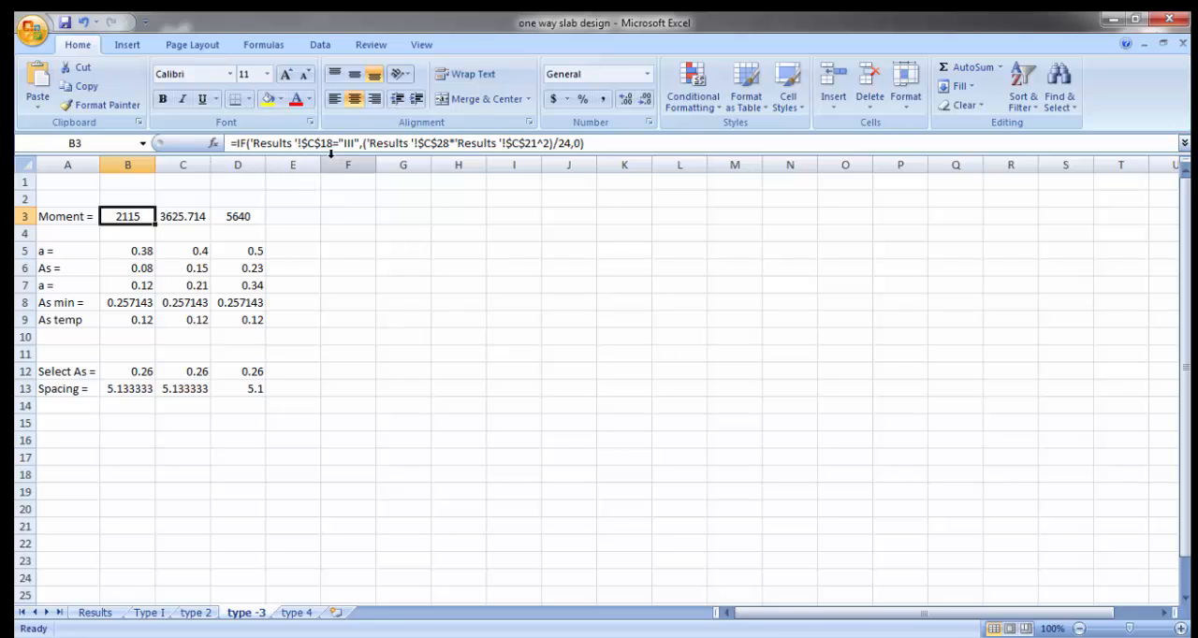
left_click(101, 613)
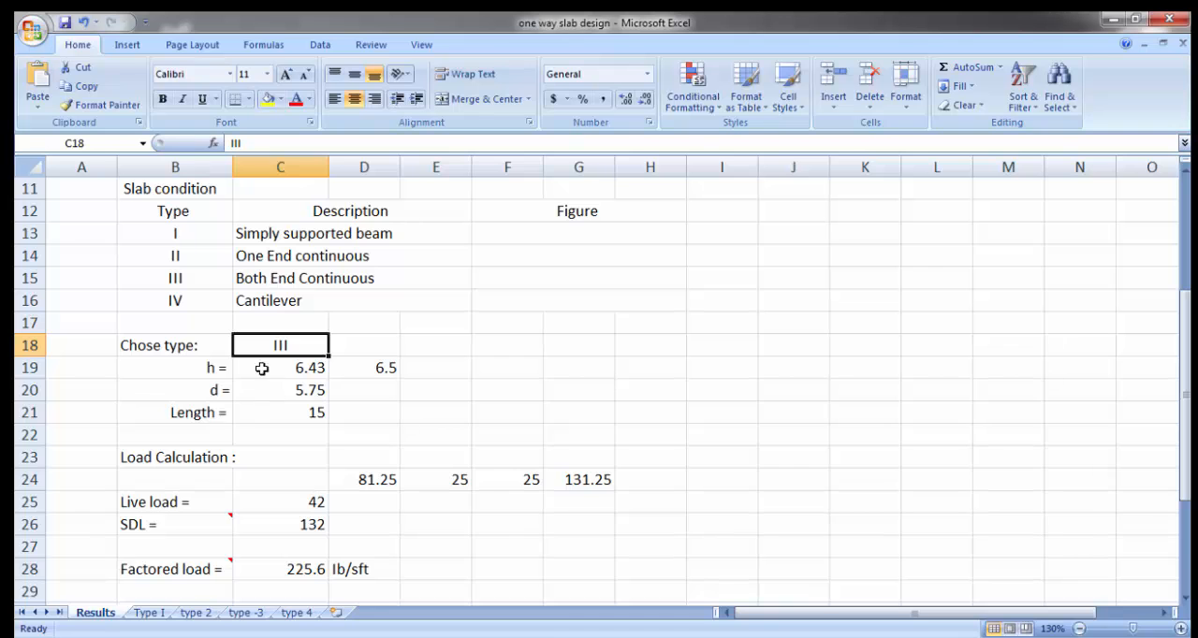
left_click(245, 613)
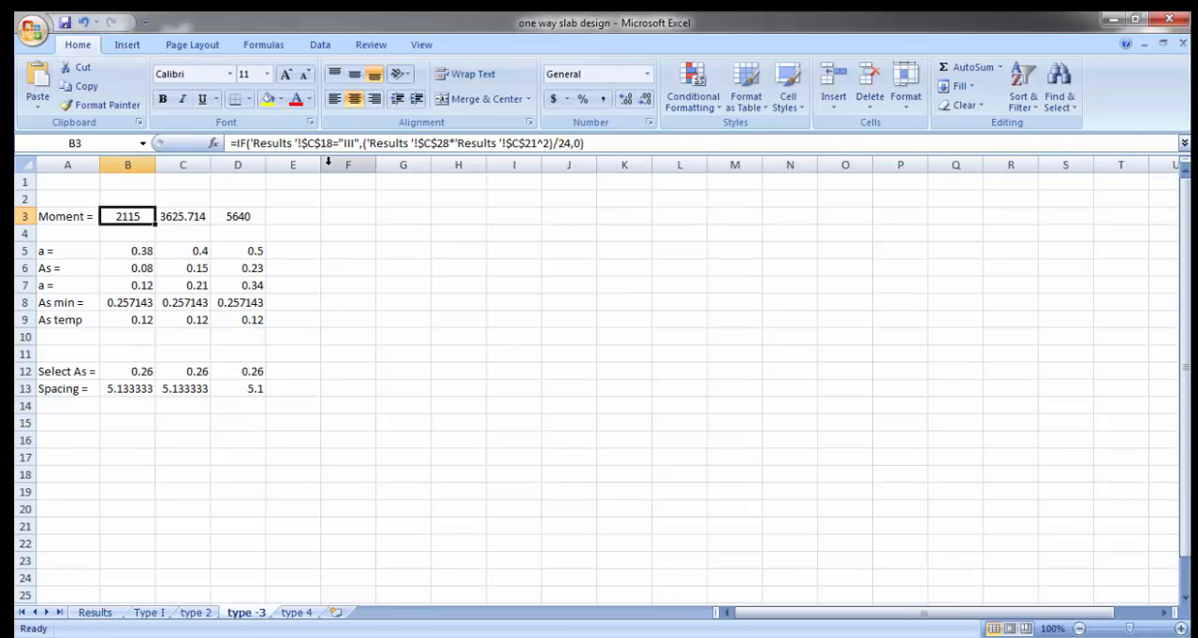
left_click(606, 142)
left_click_drag(586, 142, 231, 142)
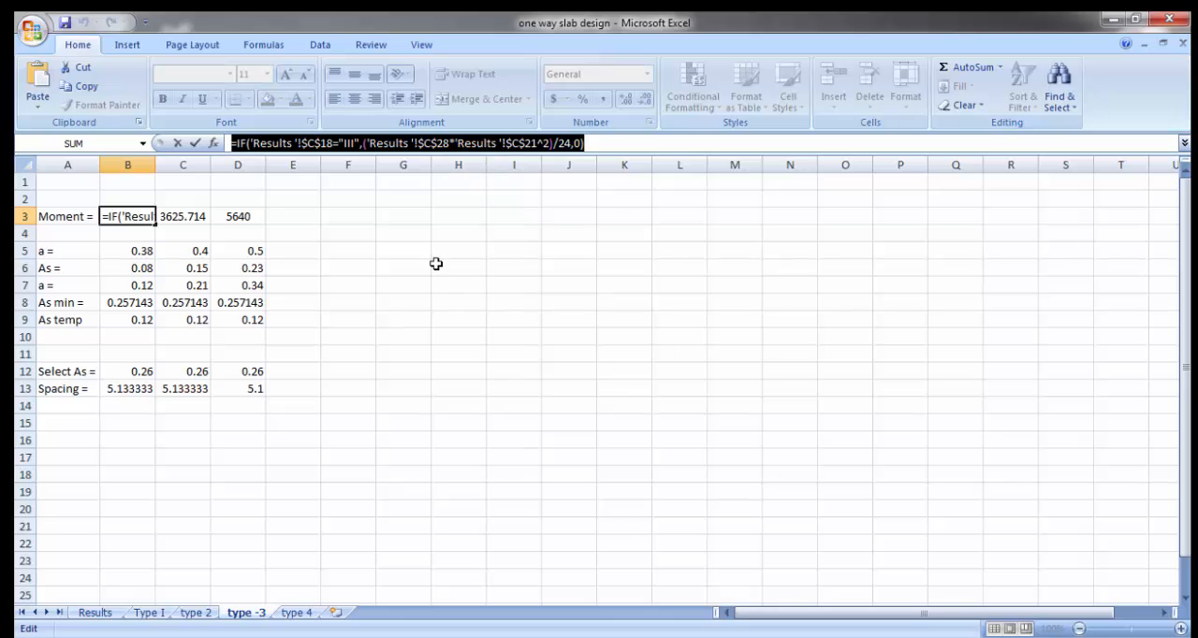
type("=")
left_click(357, 254)
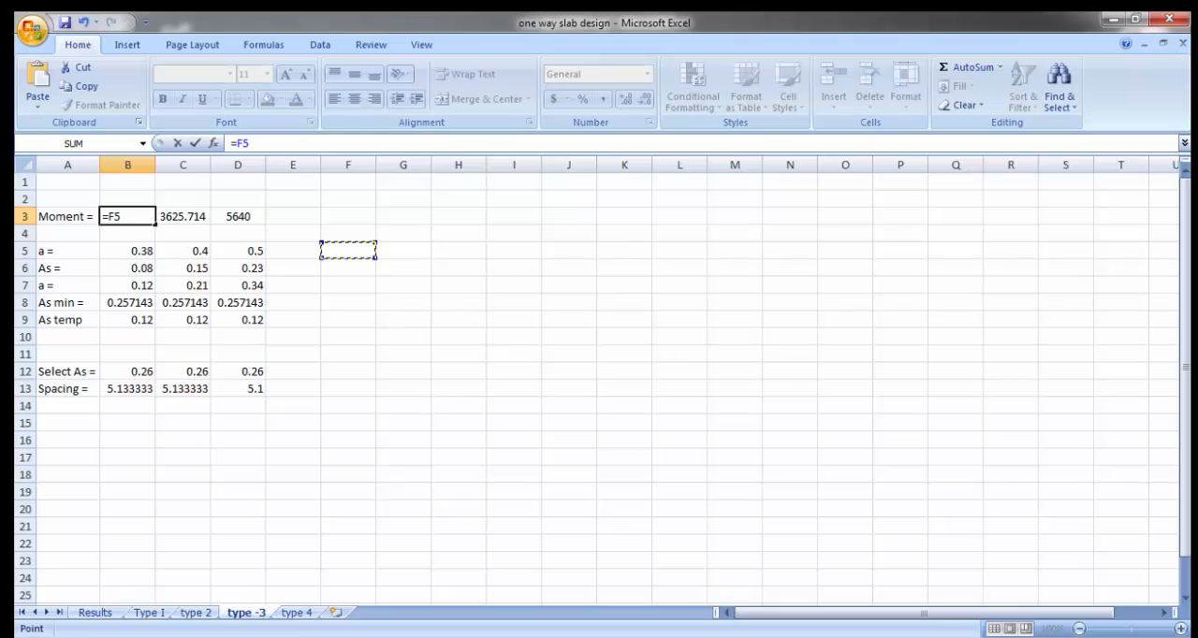
left_click(37, 637)
left_click(108, 611)
type("ke")
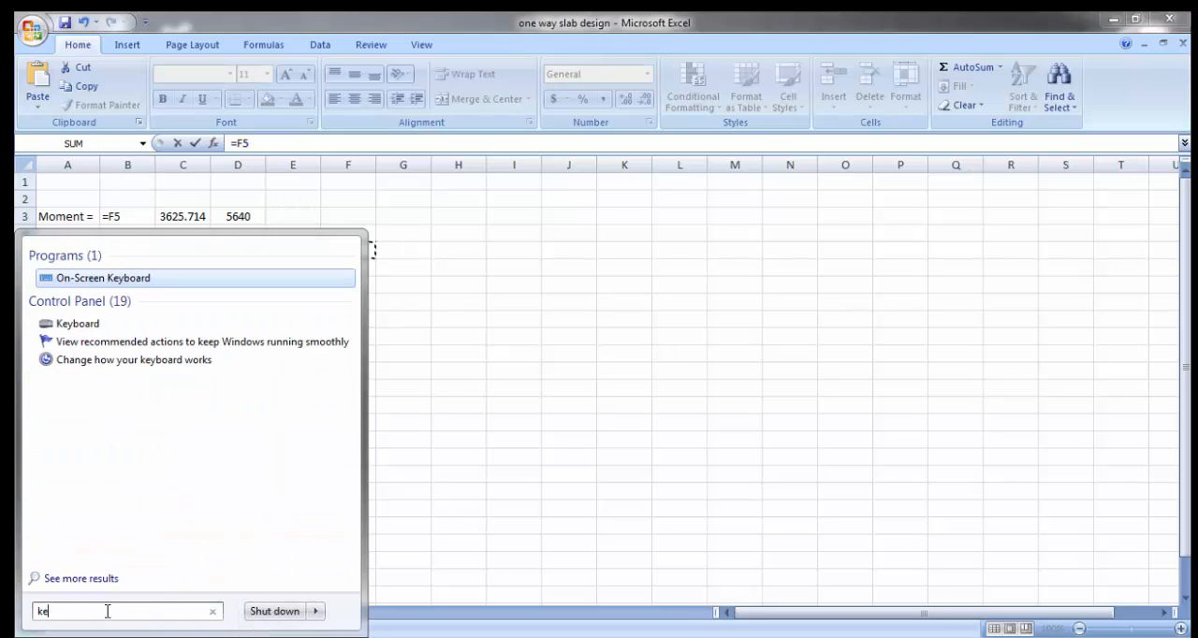
left_click(101, 278)
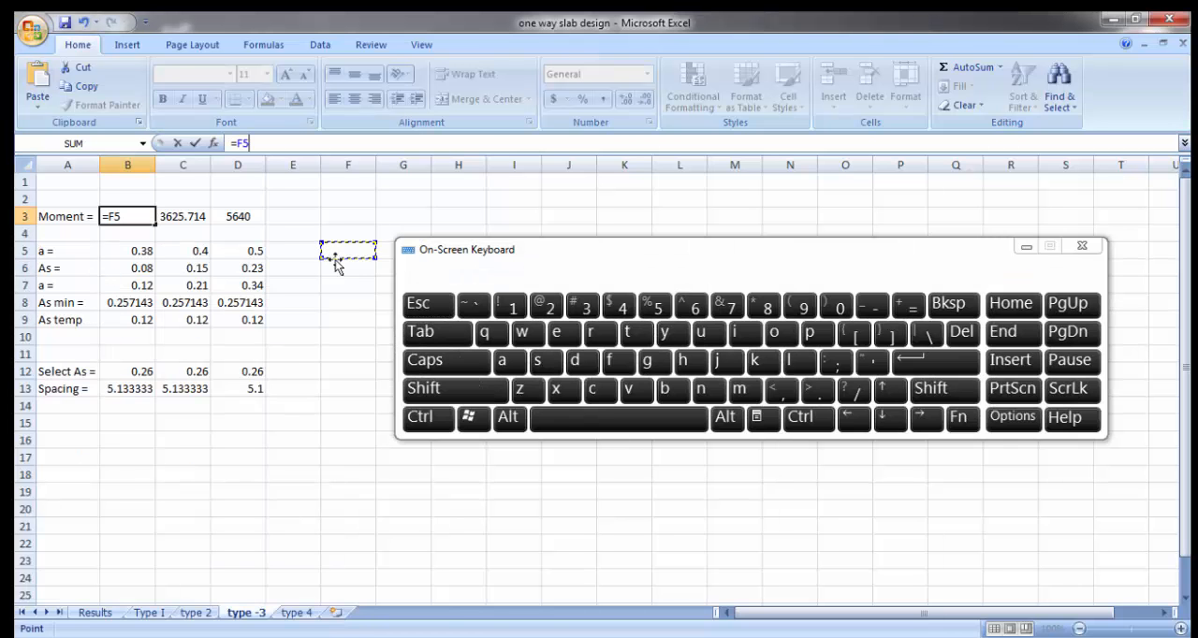
left_click(430, 307)
left_click(347, 302)
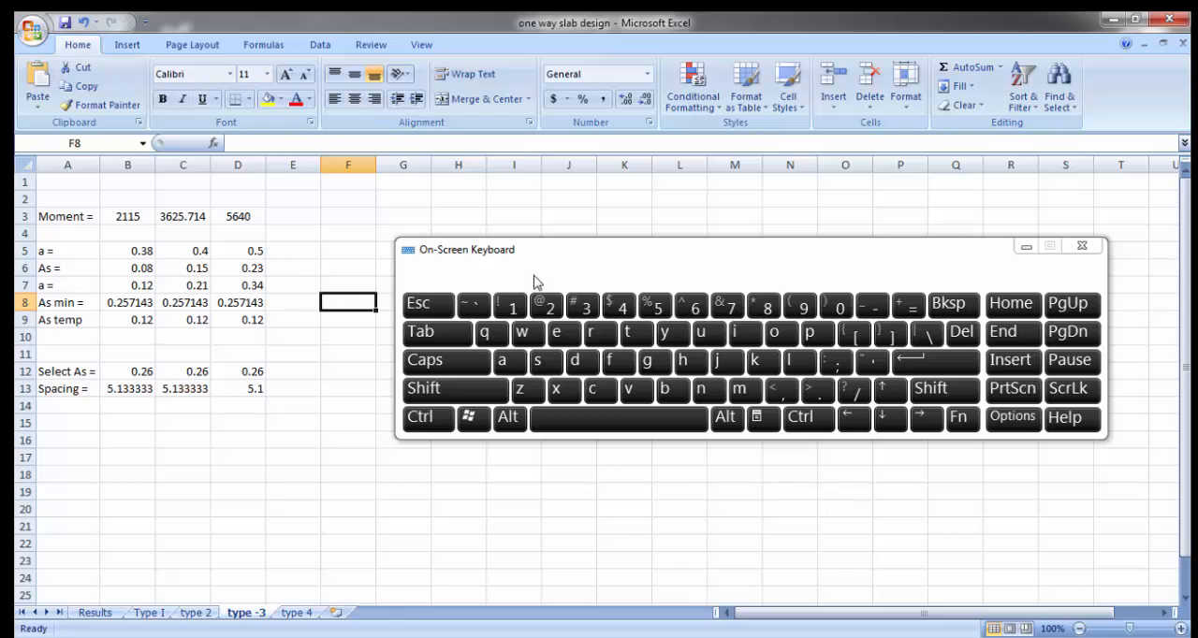
Step: Move the On-Screen Keyboard window clear of the table and review the moment formulas in B3, C3 and D3 again
left_click_drag(539, 261, 790, 499)
left_click(447, 392)
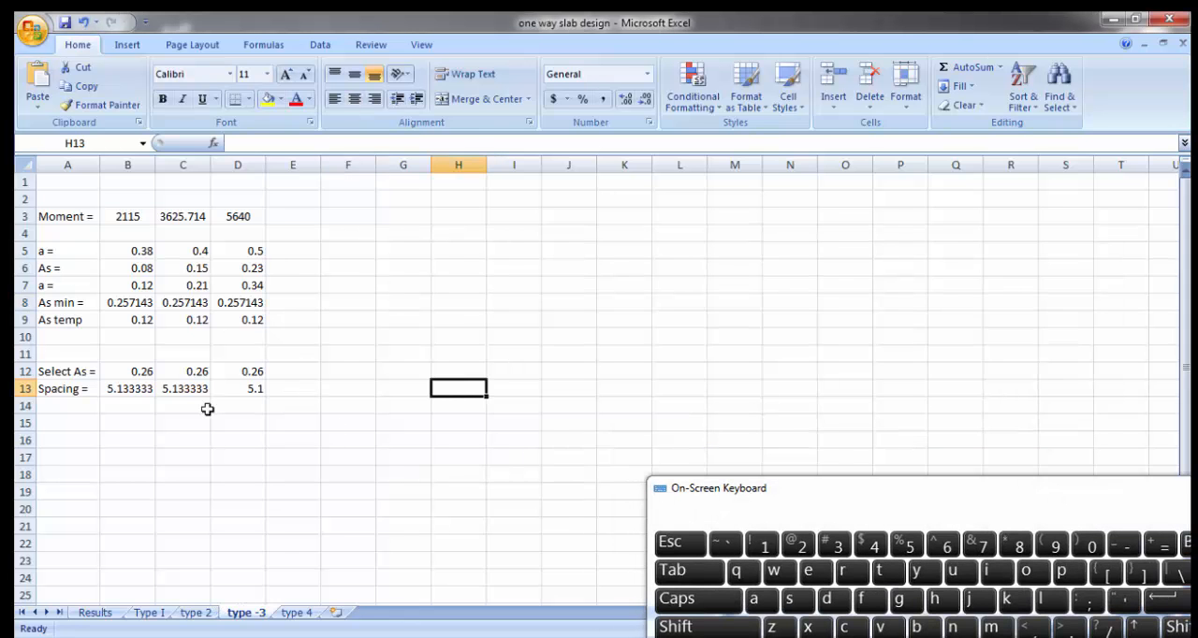
left_click(128, 214)
left_click(169, 216)
left_click(226, 216)
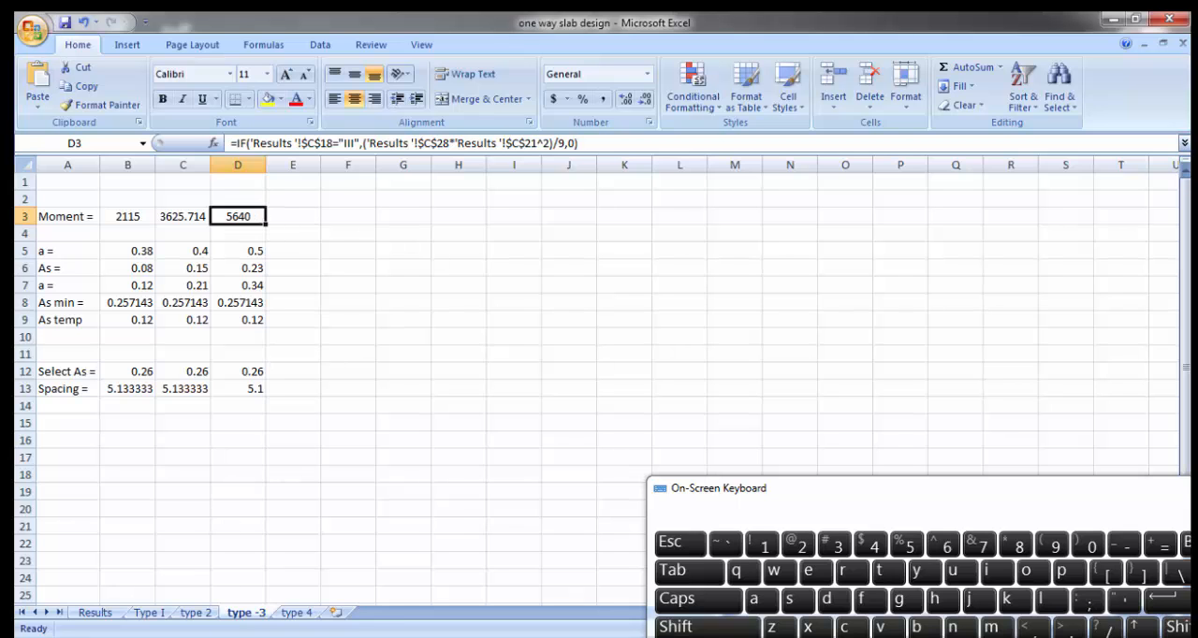
Step: Switch to the Word document and examine the depth check formula for d below the moment diagram
left_click(429, 637)
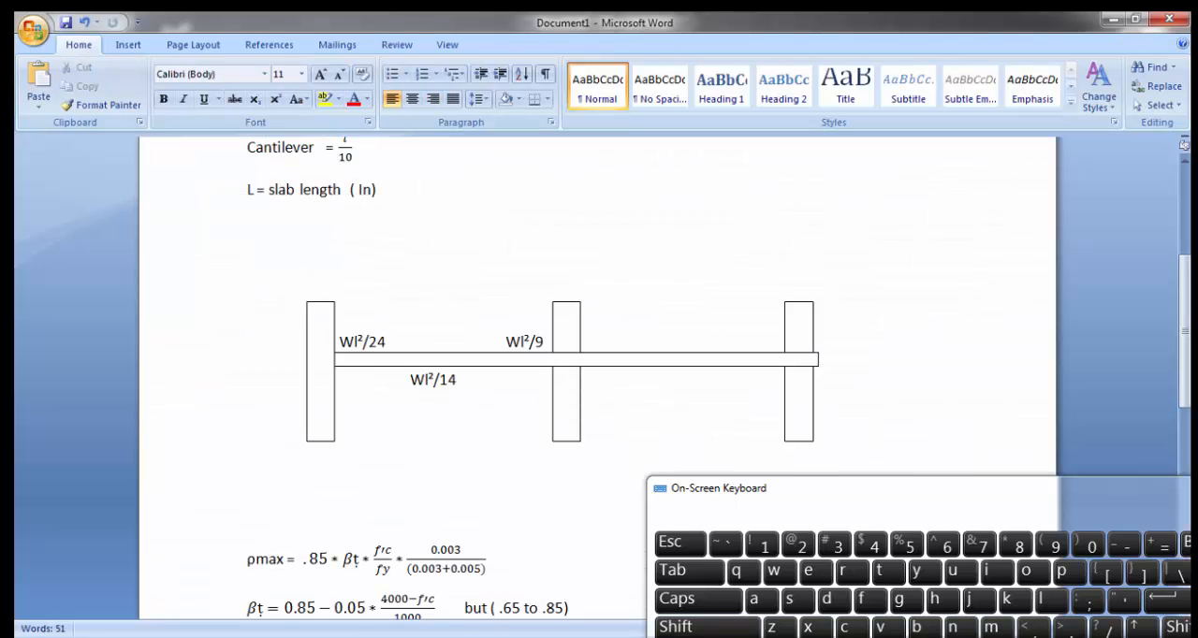
scroll(488, 488, "down", 8)
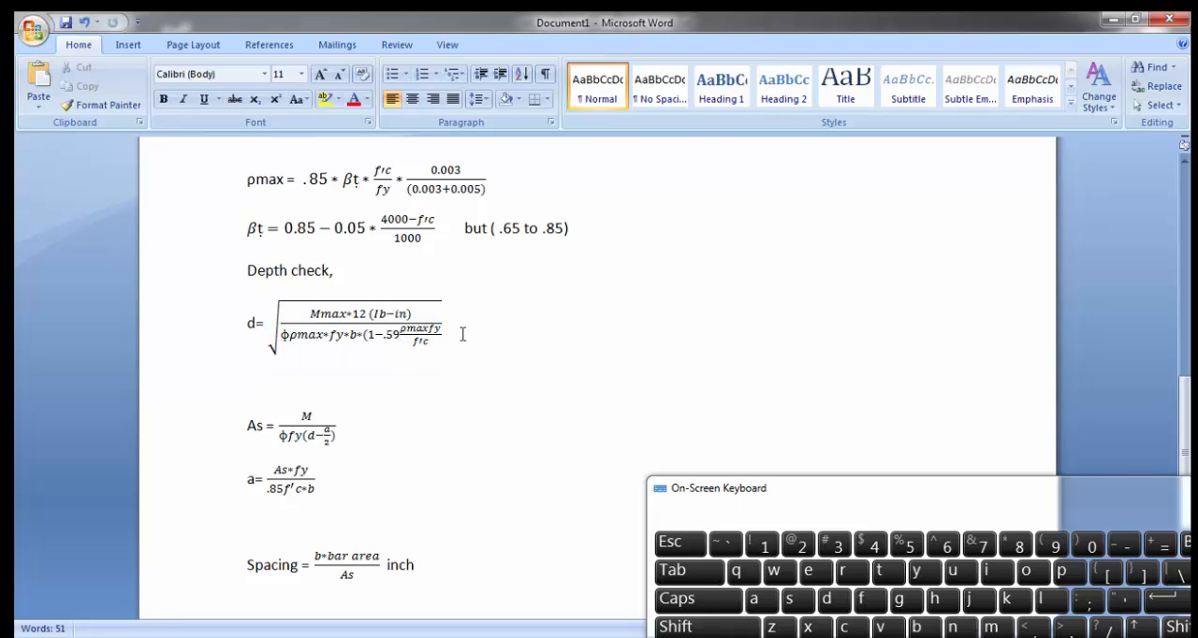
left_click(420, 339)
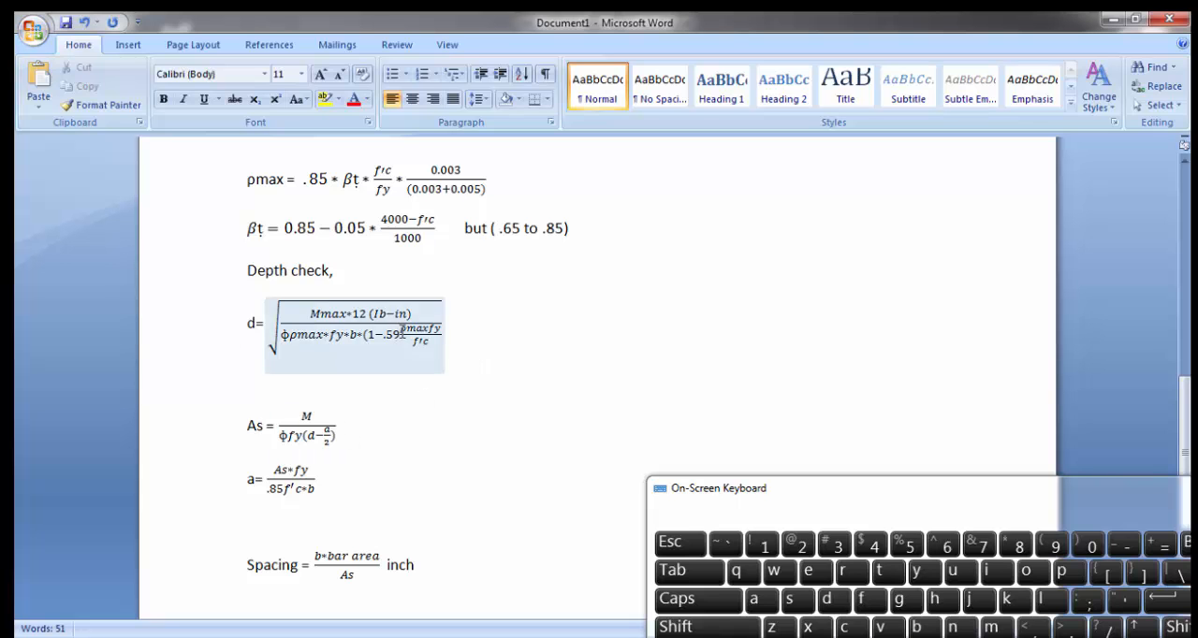
Step: Switch back to the Excel workbook and review the factored load in C28 and the maximum moment formula in C30 on the Results sheet
key("alt+Tab")
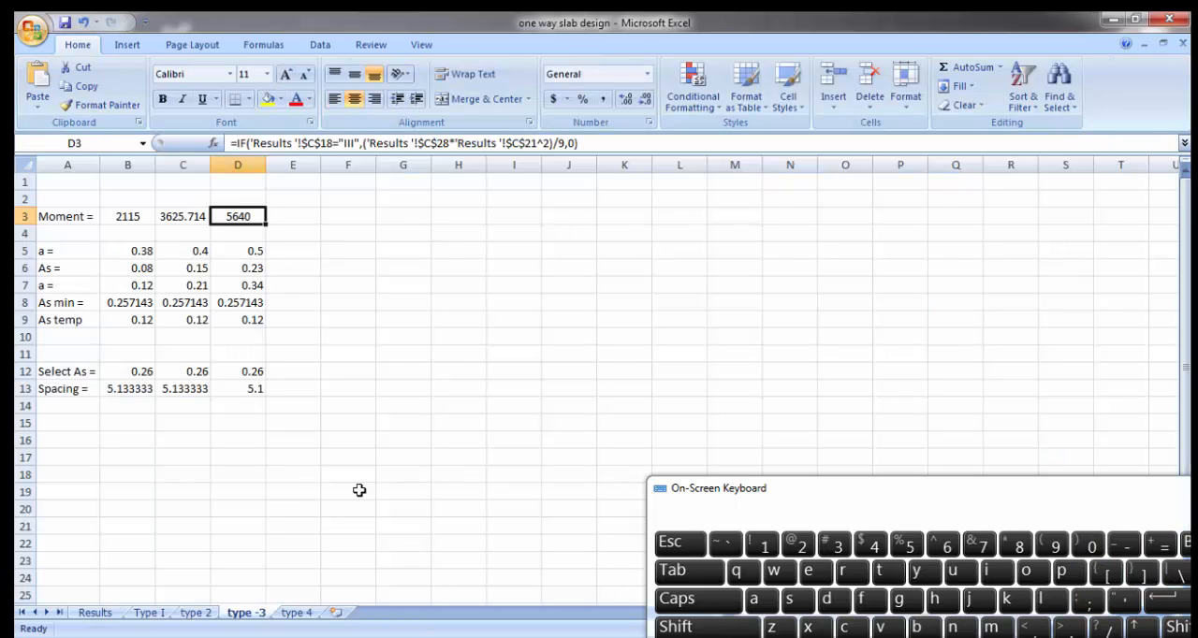
left_click(96, 613)
scroll(420, 429, "down", 1)
scroll(420, 430, "down", 3)
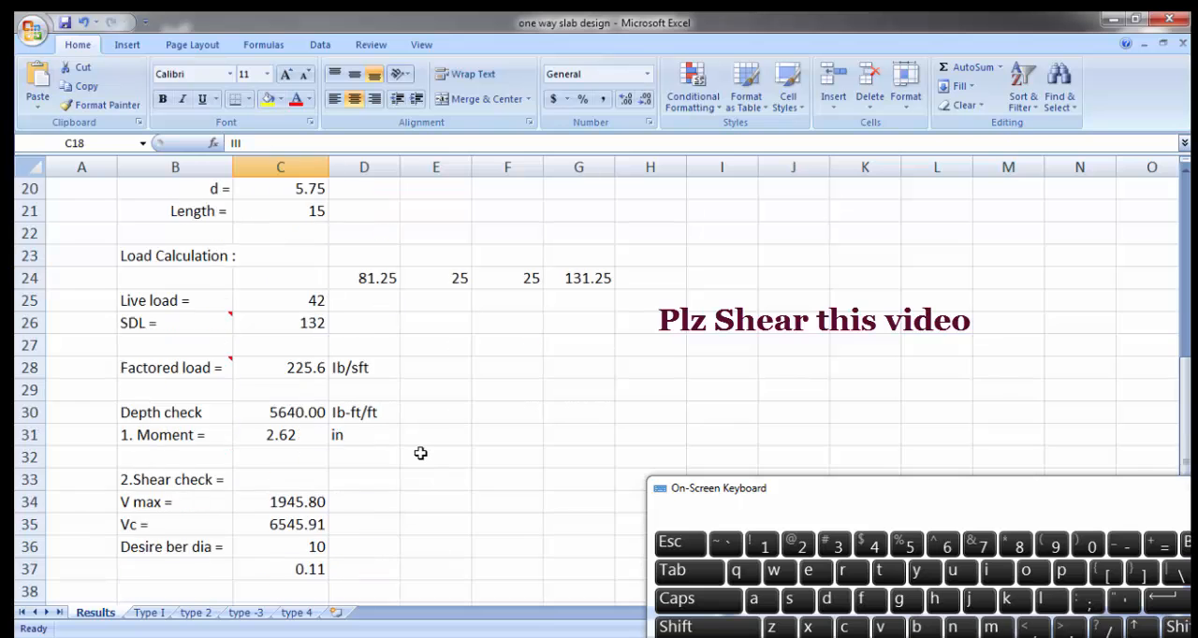
scroll(420, 453, "down", 2)
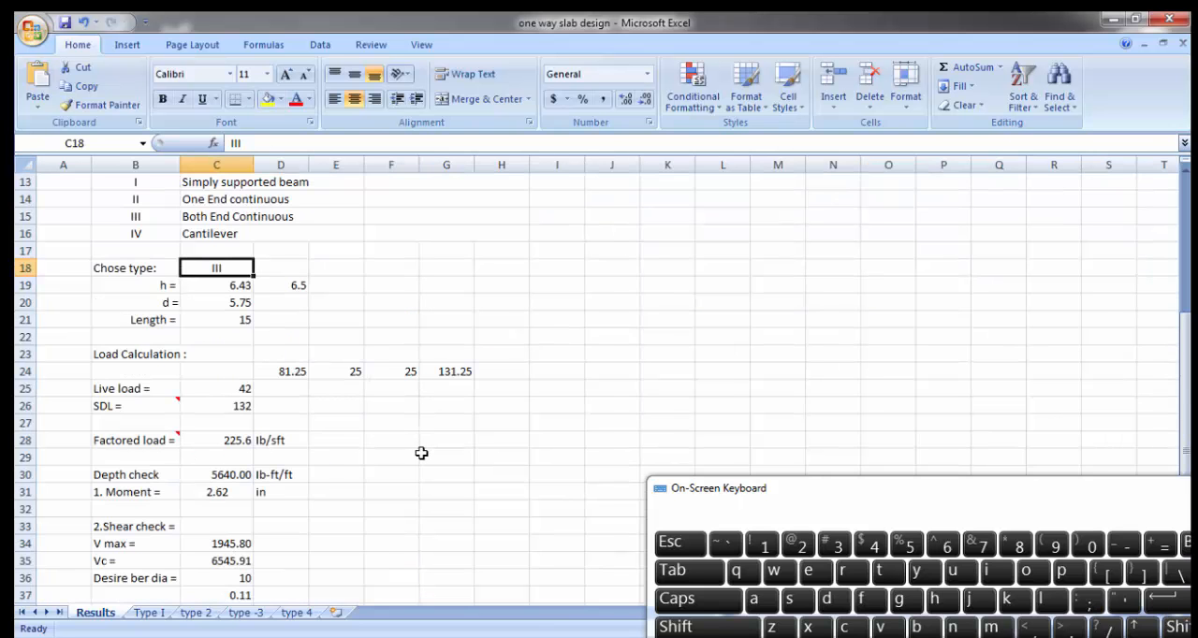
scroll(421, 453, "down", 3)
left_click(300, 333)
scroll(299, 333, "up", 2)
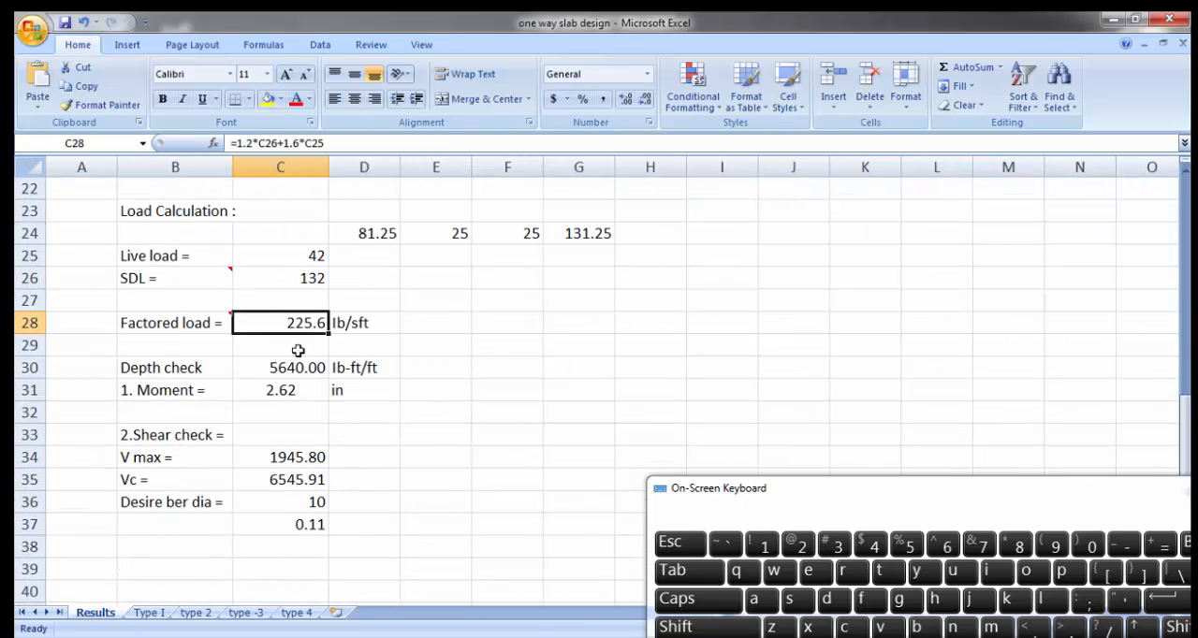
left_click(294, 368)
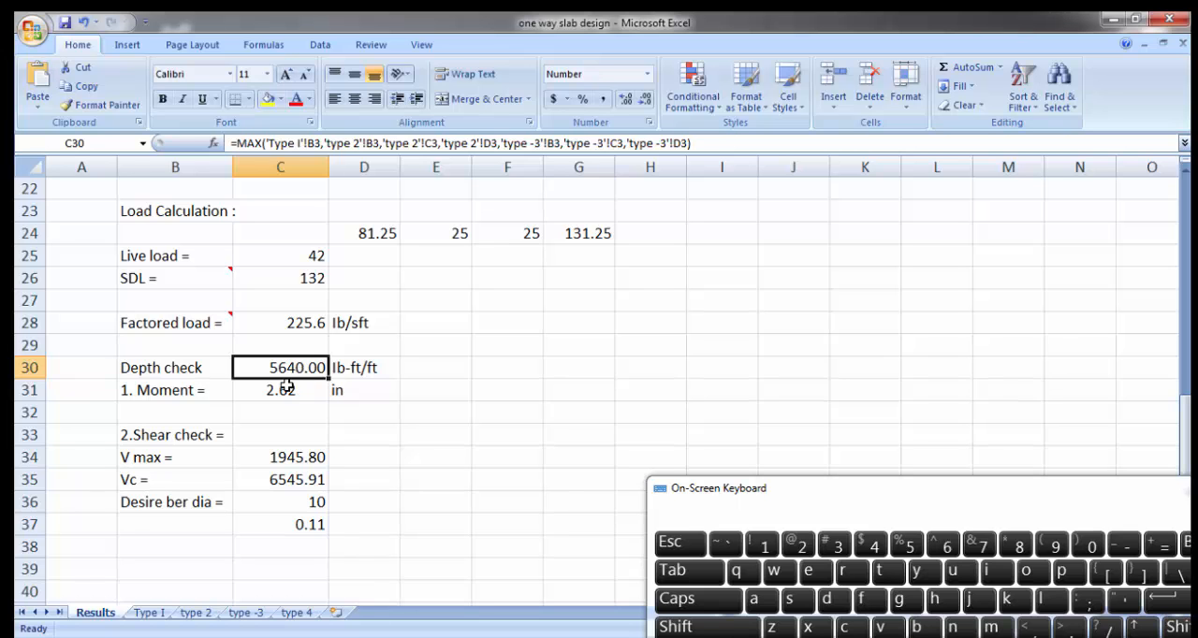
Step: Look through the moments on the Type I, type 2, type -3 and type 4 sheets, and return to the Results sheet
left_click(152, 613)
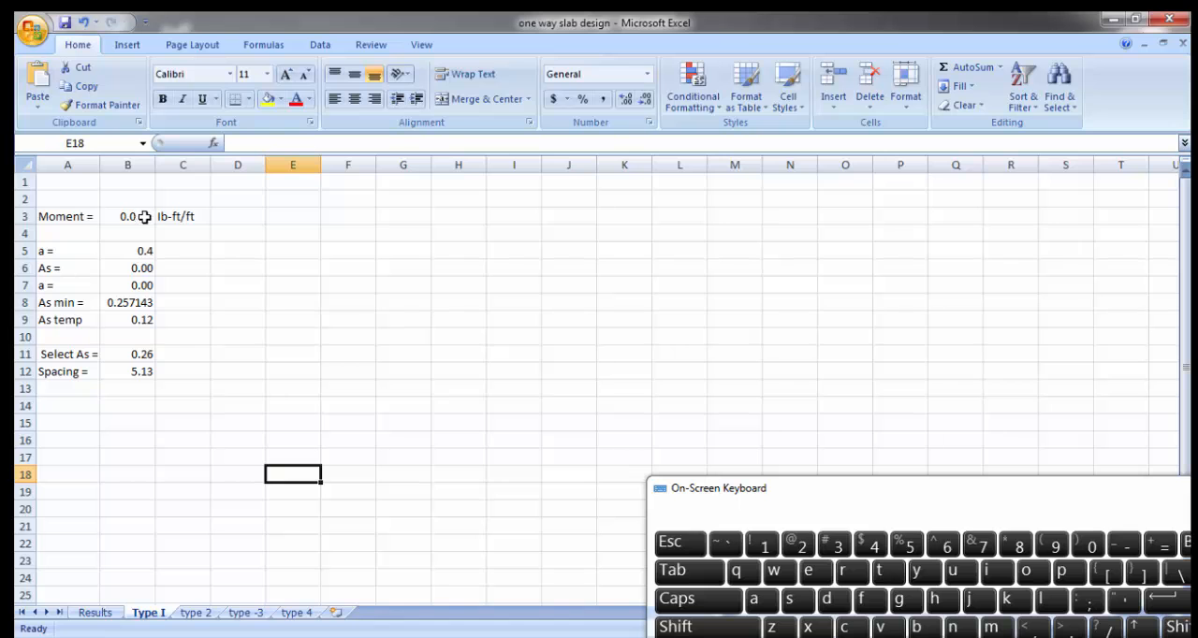
left_click(192, 618)
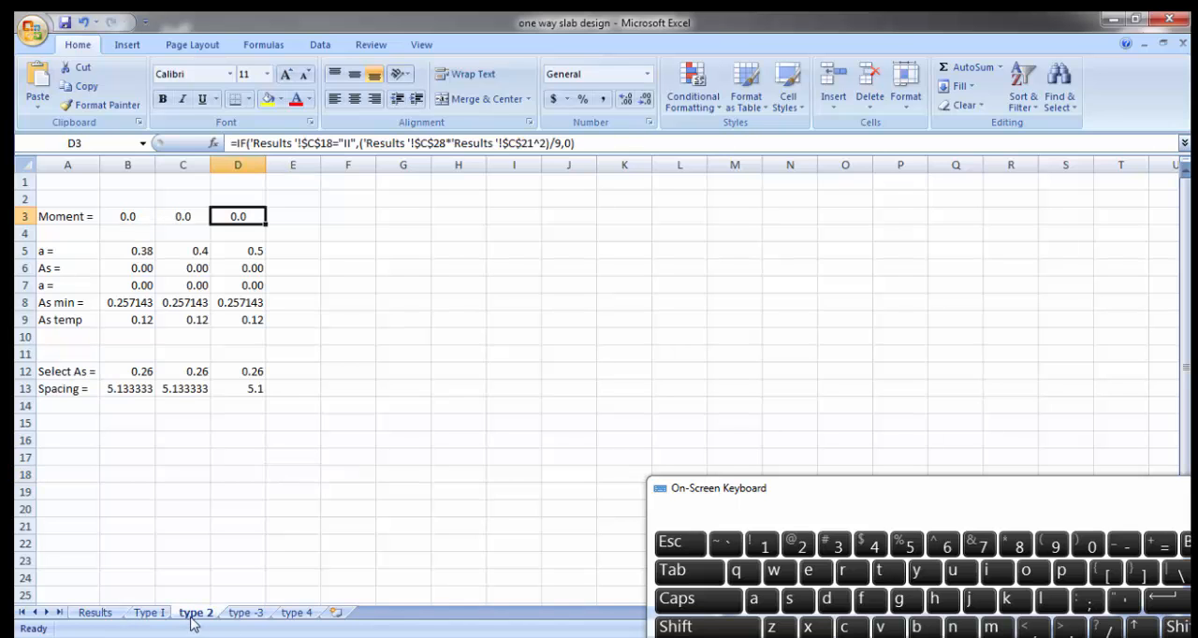
left_click(245, 613)
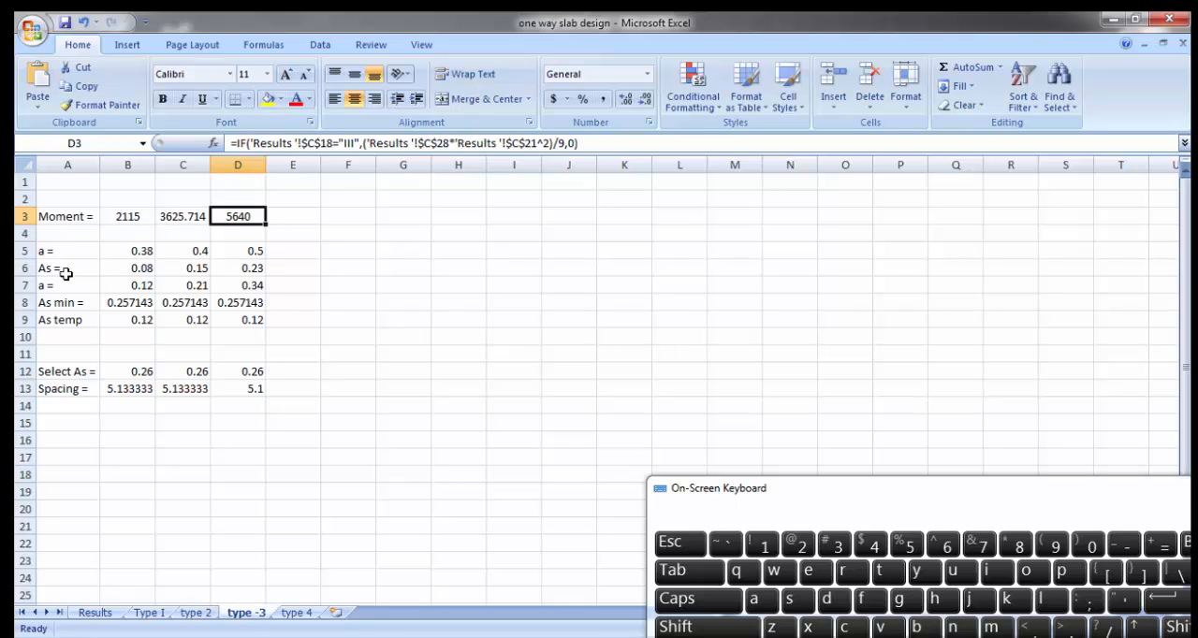
left_click(298, 614)
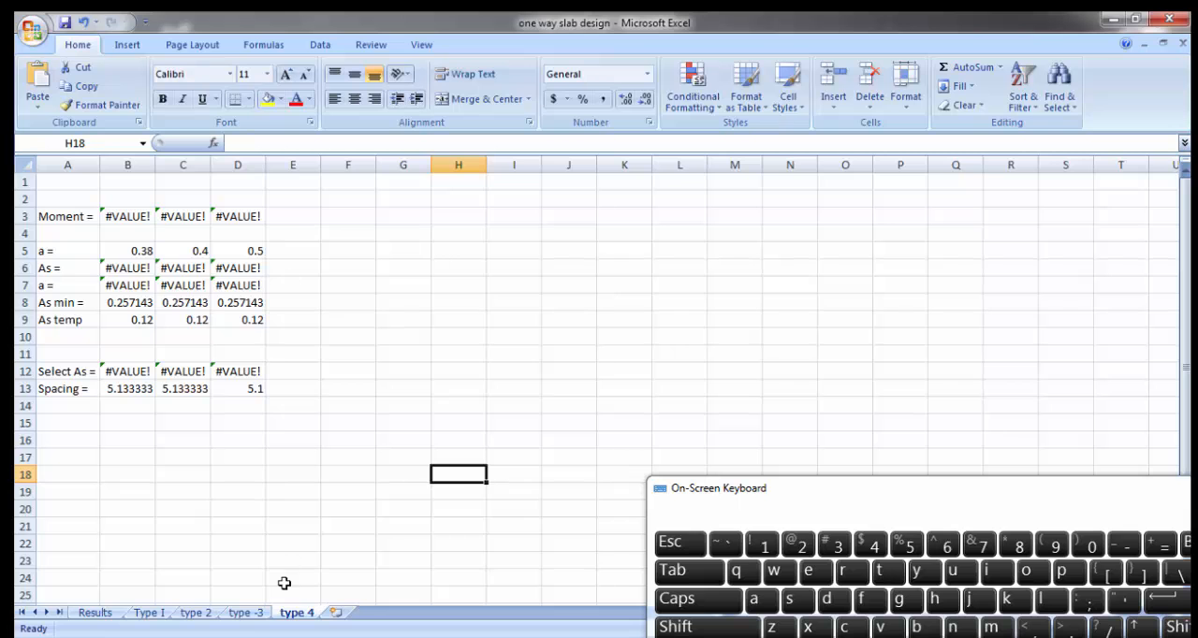
left_click(248, 618)
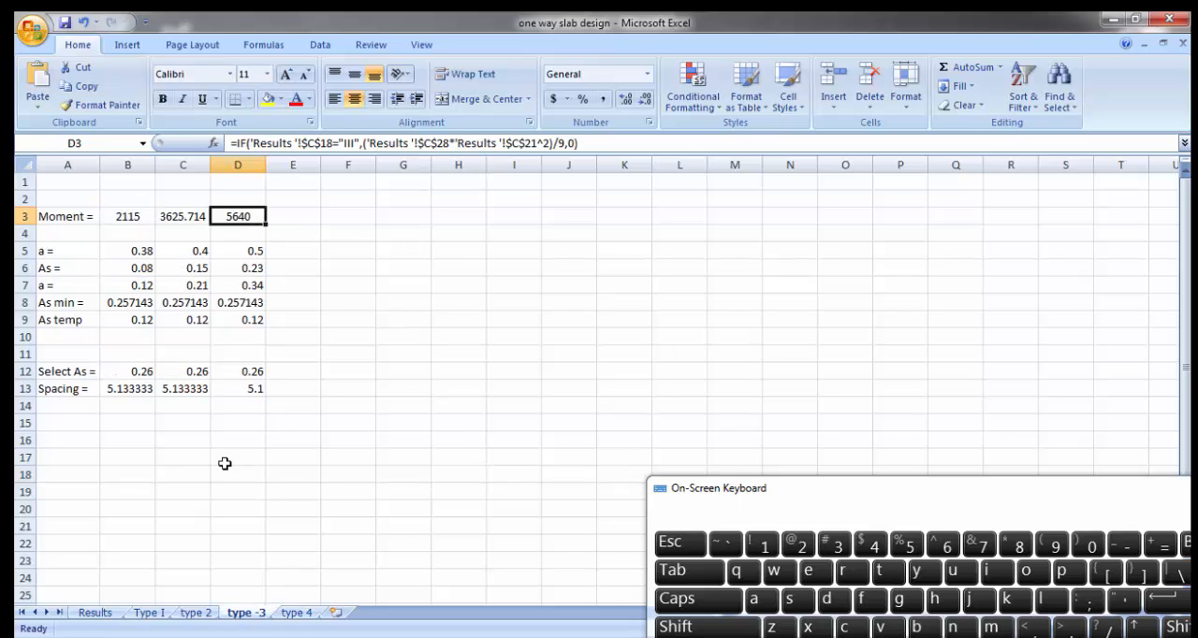
left_click(99, 614)
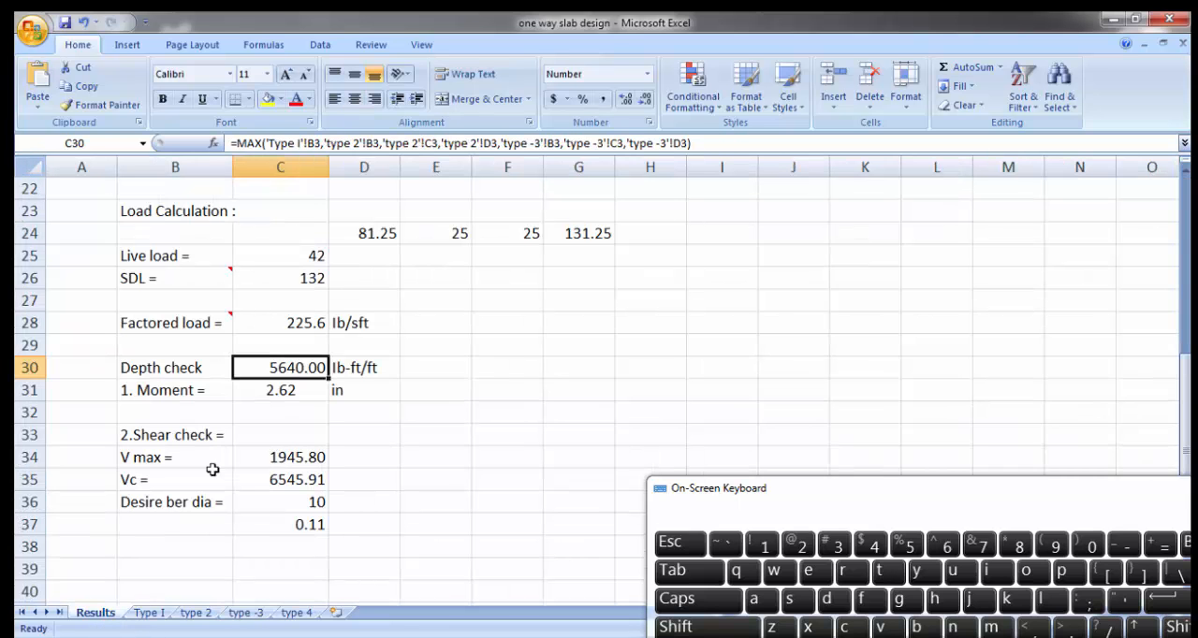
Step: Compare the depth check formula in C31 with the formula for d in the Word document and return to the workbook
left_click(303, 396)
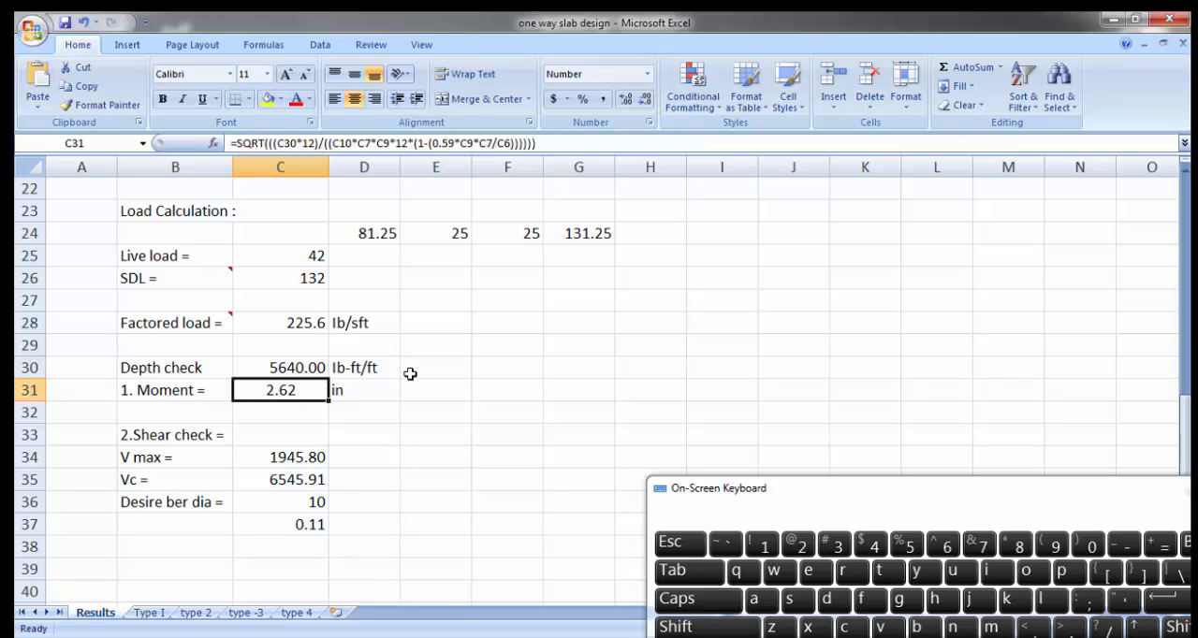
key("alt+Tab")
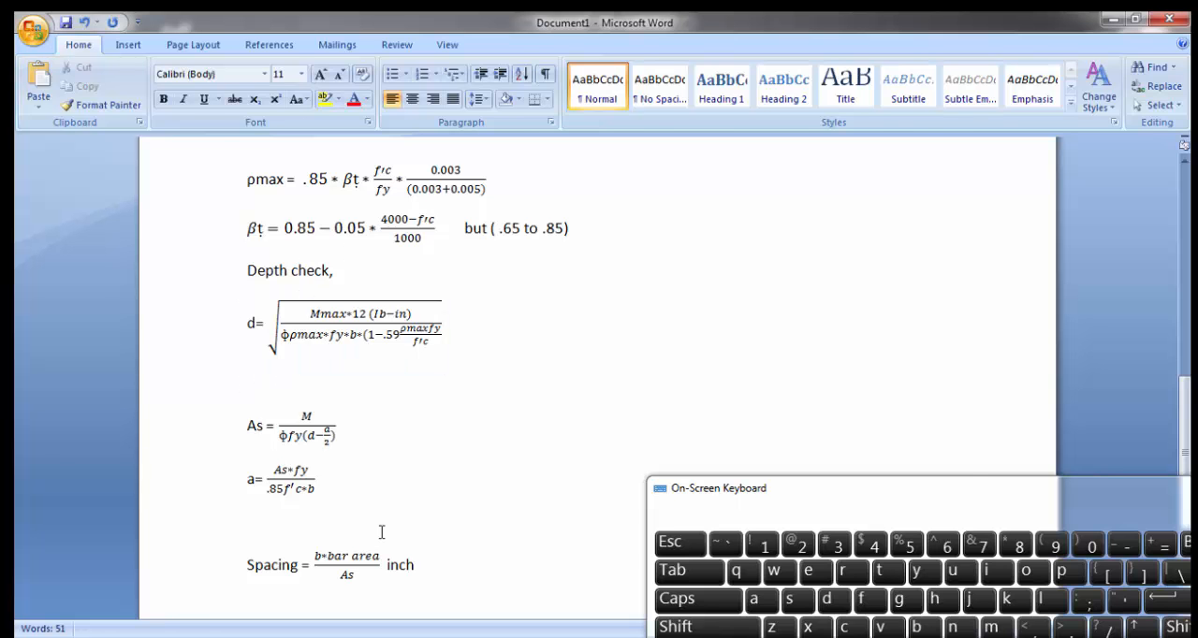
key("alt+Tab")
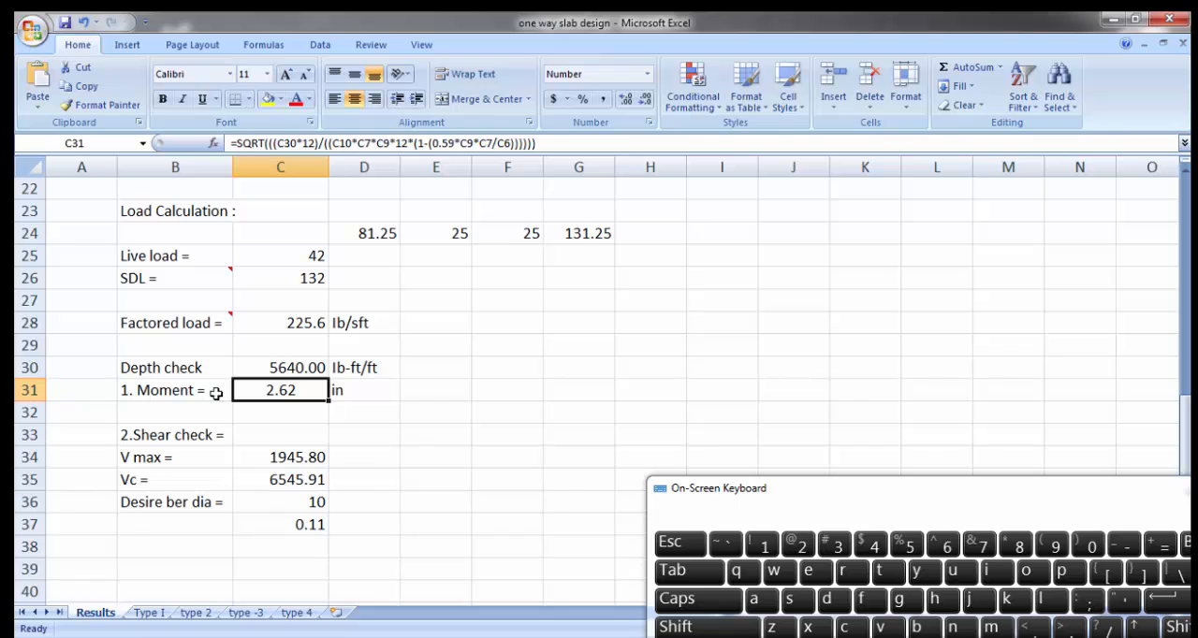
Step: Review the shear check formulas for V max in C34 and Vc in C35
scroll(359, 444, "down", 1)
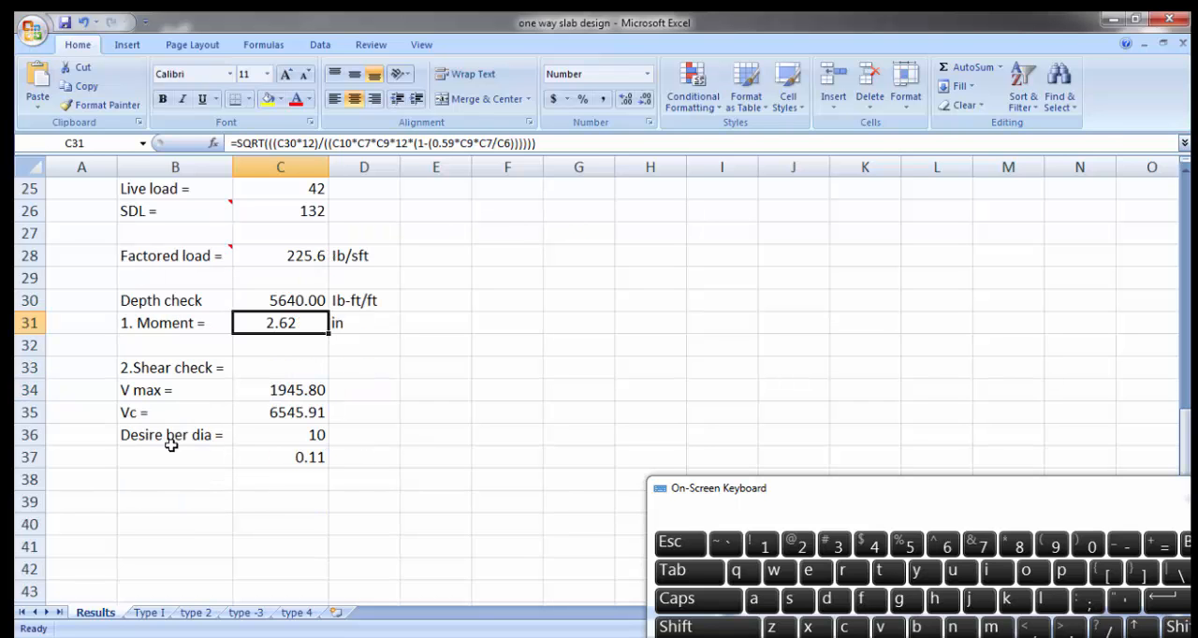
left_click(153, 374)
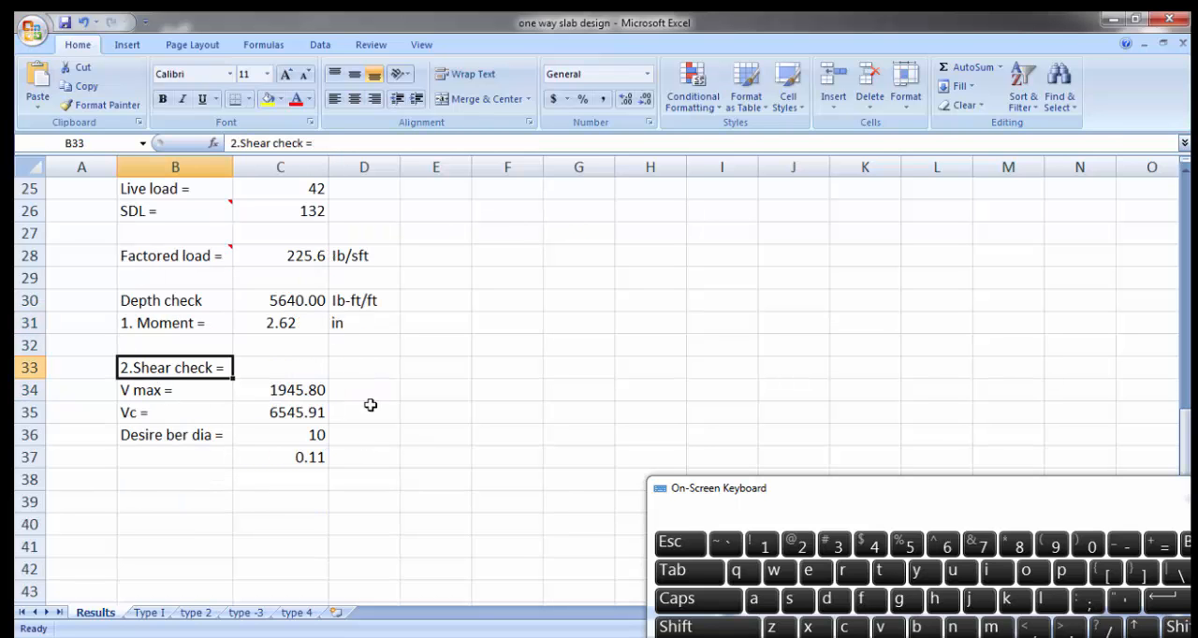
left_click(304, 395)
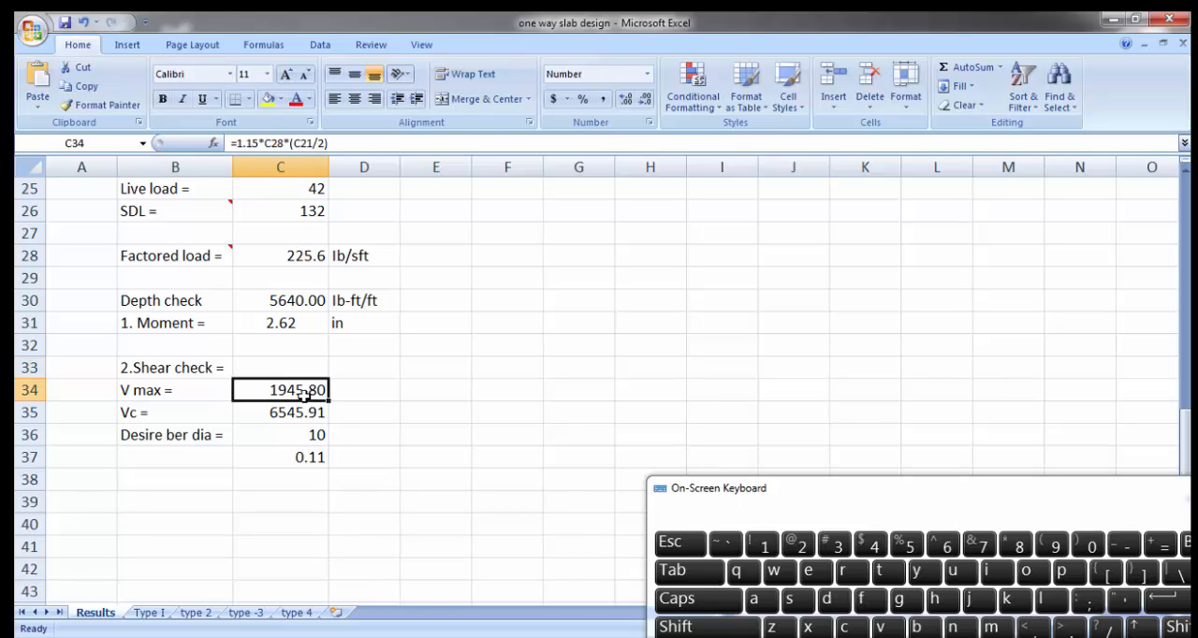
left_click(287, 416)
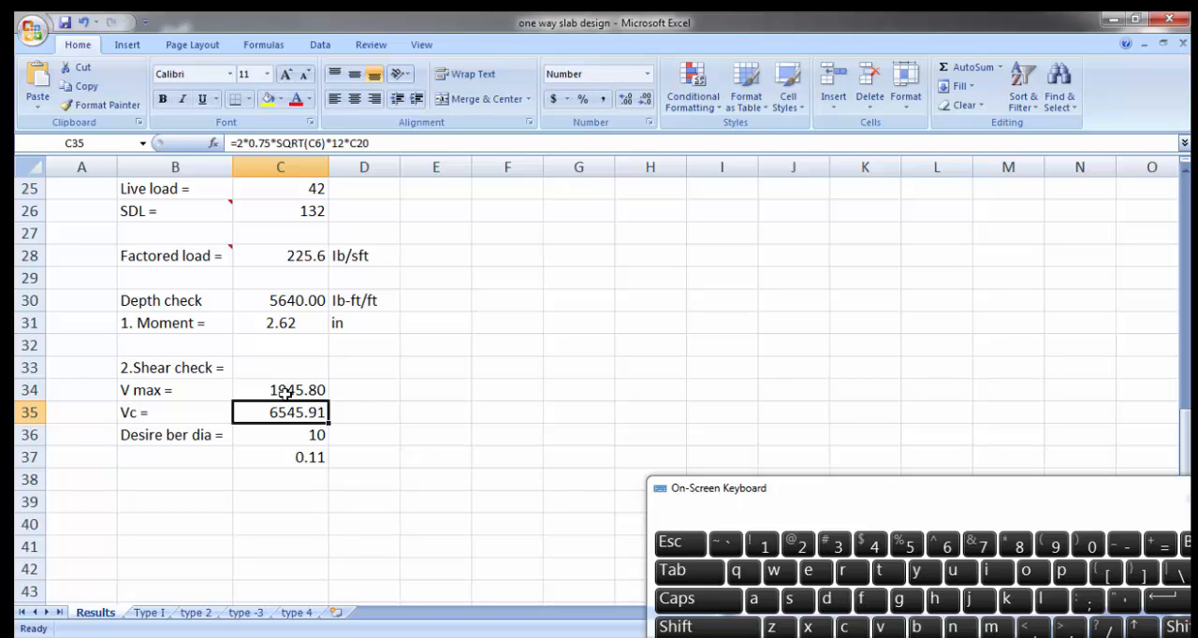
Step: Enter the V max formula as the text note 1.15*wu*l/2 in cell E34
left_click(436, 394)
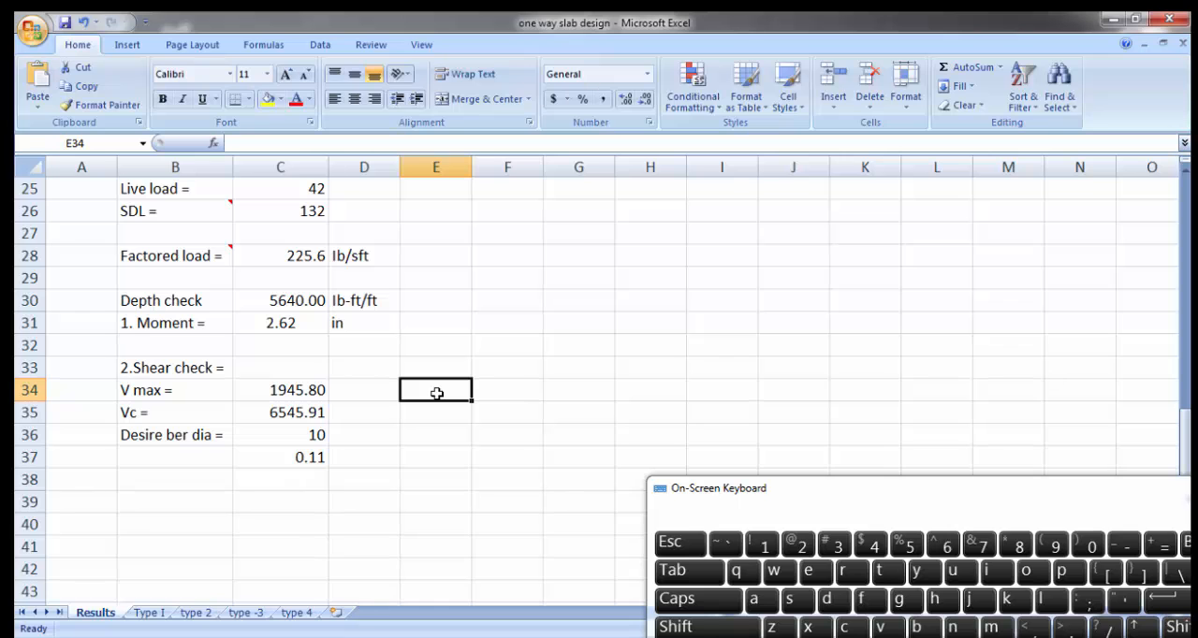
type("1.15")
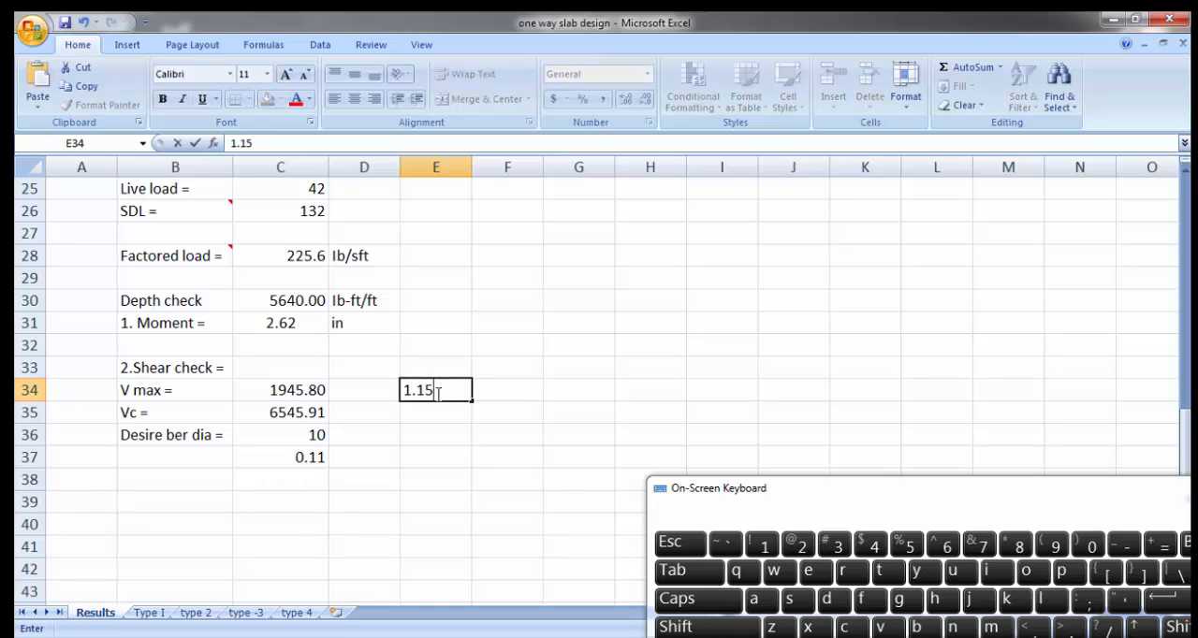
type("*w")
type("u*l/2")
key("Return")
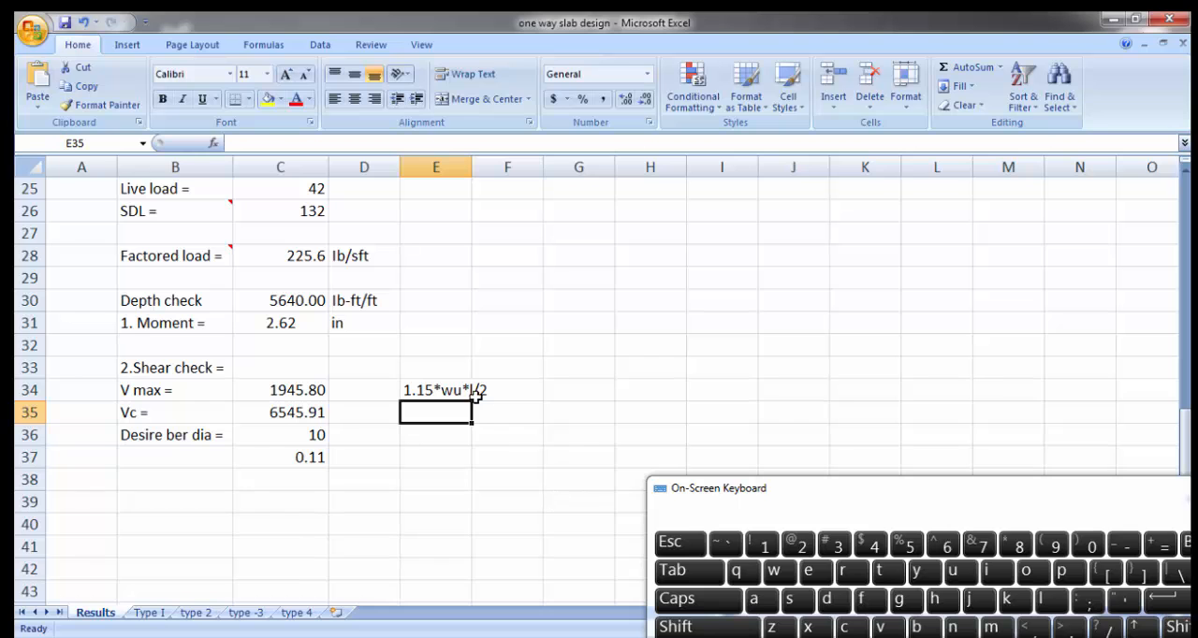
left_click(429, 392)
key("Return")
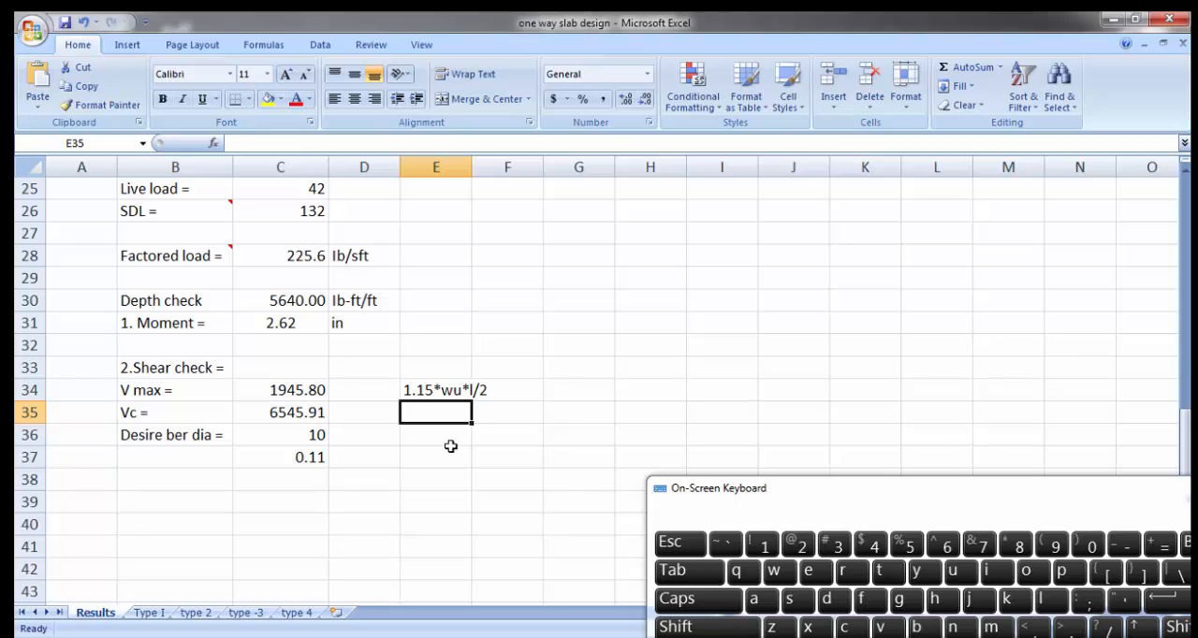
Step: Trace the F'c and d inputs behind the Vc formula and review that formula in C35
scroll(454, 446, "up", 7)
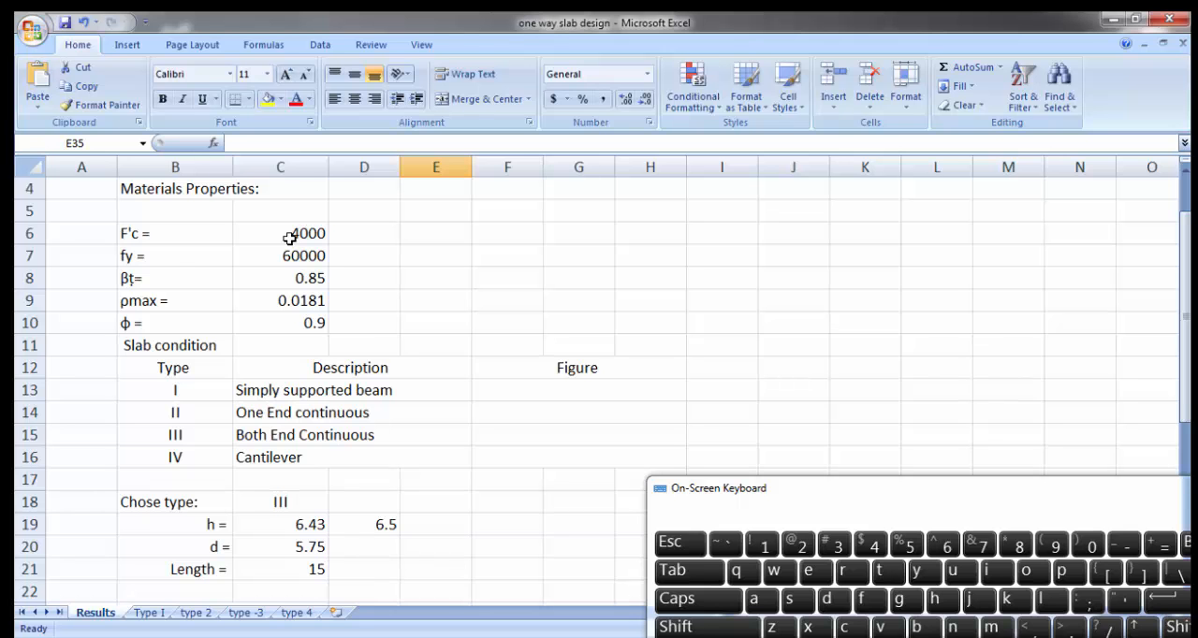
scroll(290, 238, "down", 3)
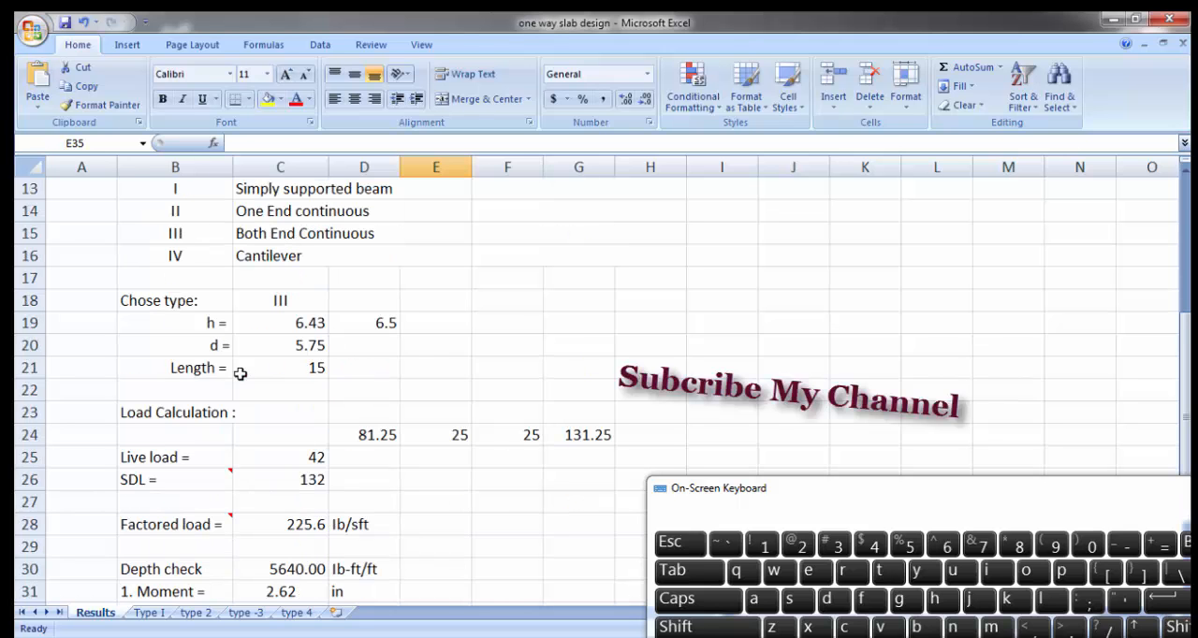
left_click(312, 347)
scroll(313, 345, "down", 3)
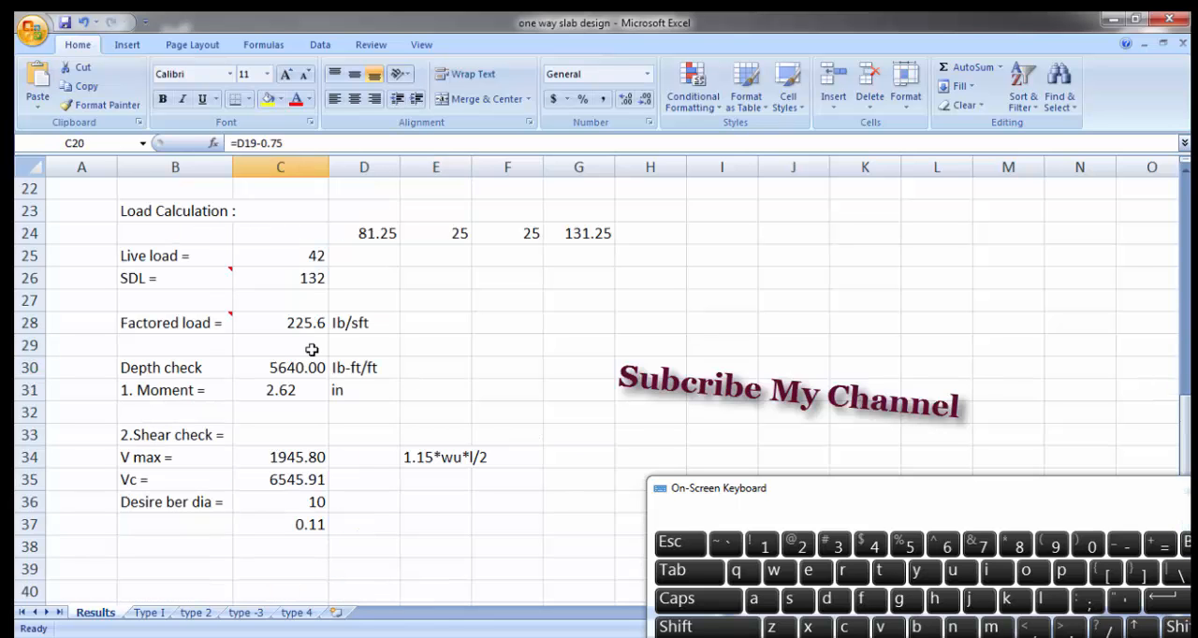
left_click(300, 477)
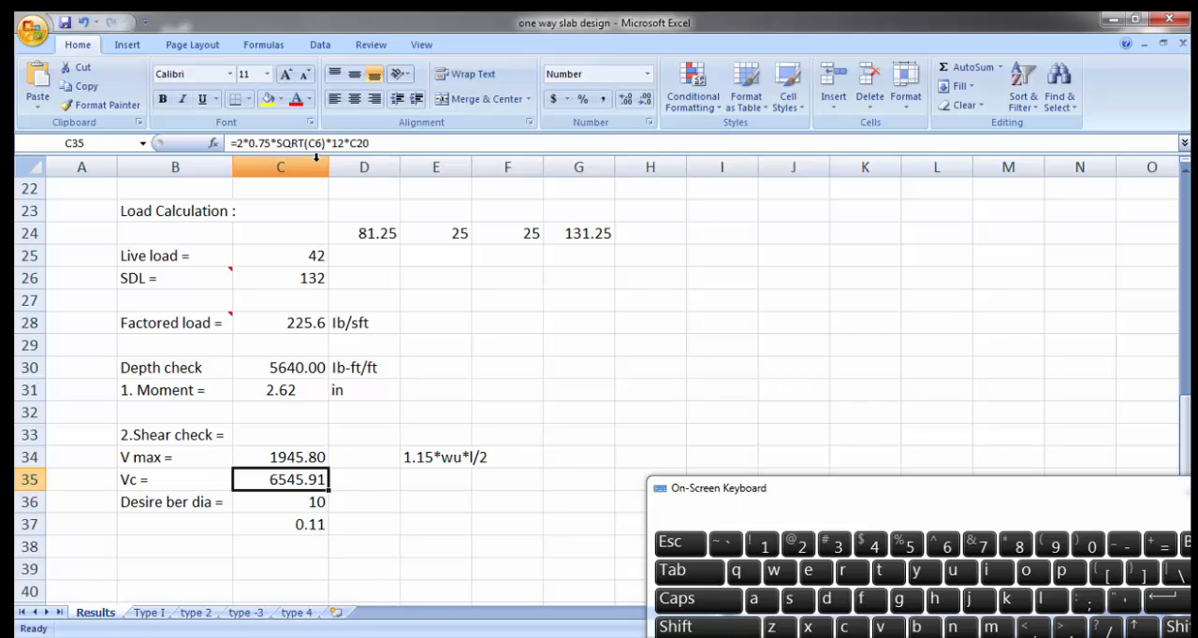
left_click(476, 548)
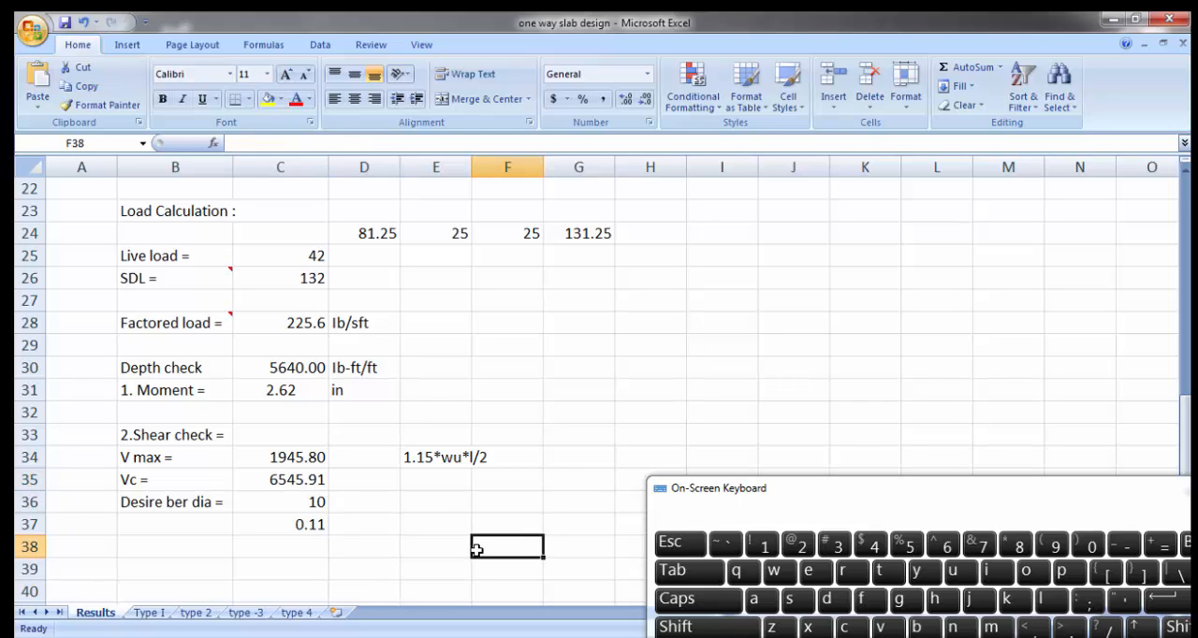
Step: Recheck the V max formula in C34 and inspect the desired bar diameter and the value below it in C36 and C37
left_click(299, 458)
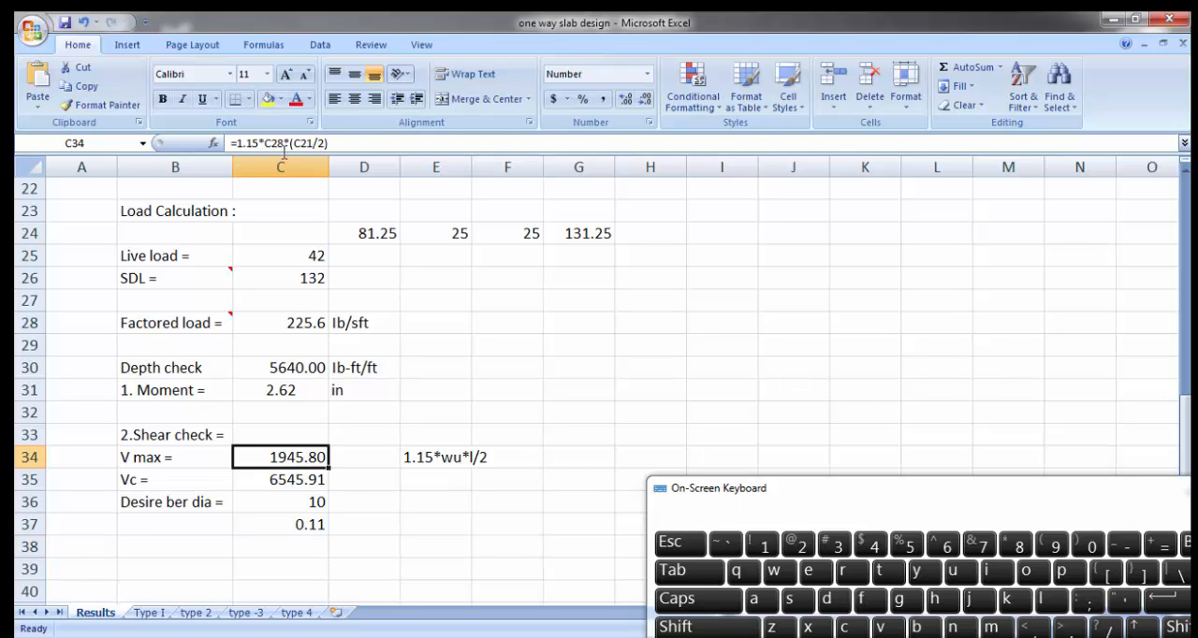
left_click(461, 539)
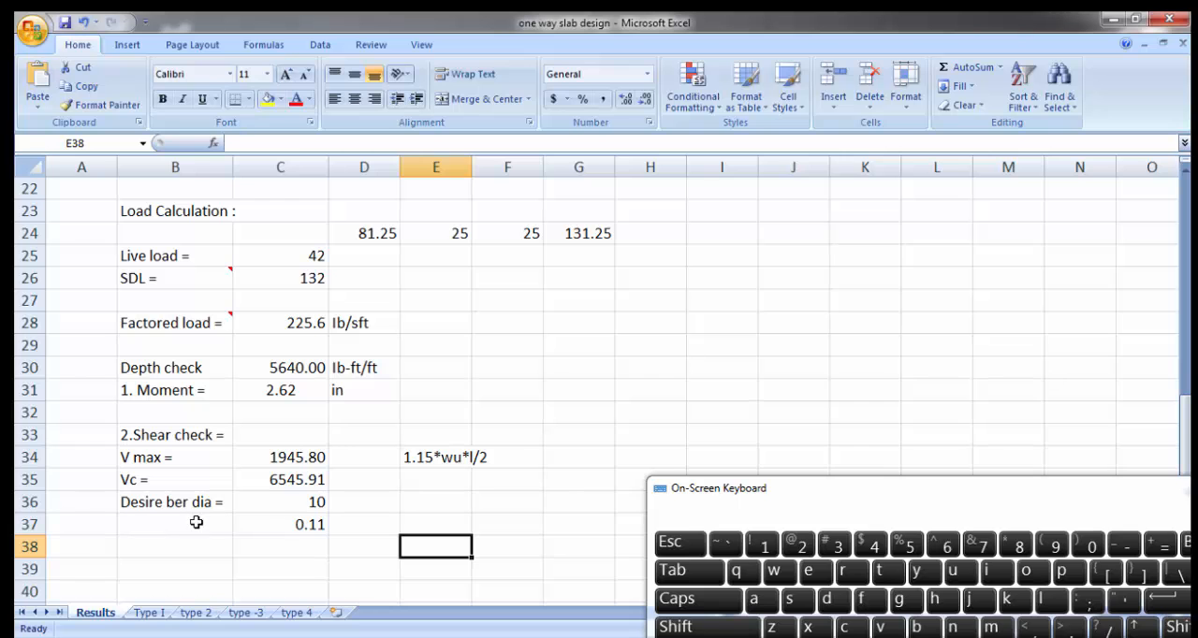
left_click(297, 505)
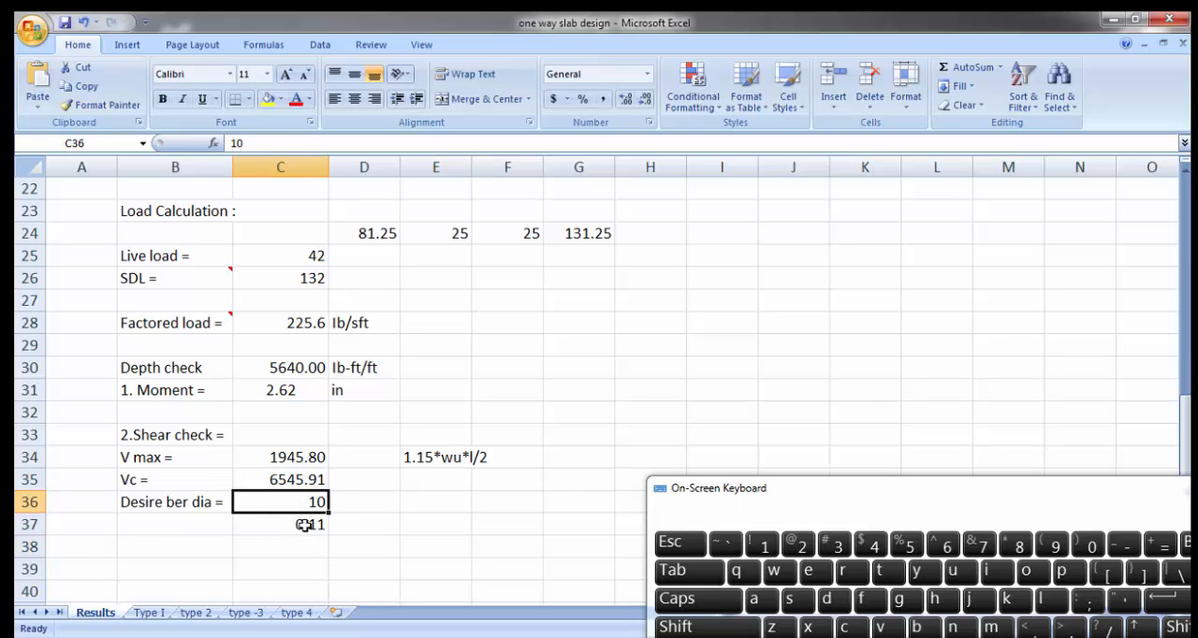
left_click(307, 526)
Step: On the type -3 sheet, reduce the spacing values in B13 and C13 to one decimal place
left_click(248, 614)
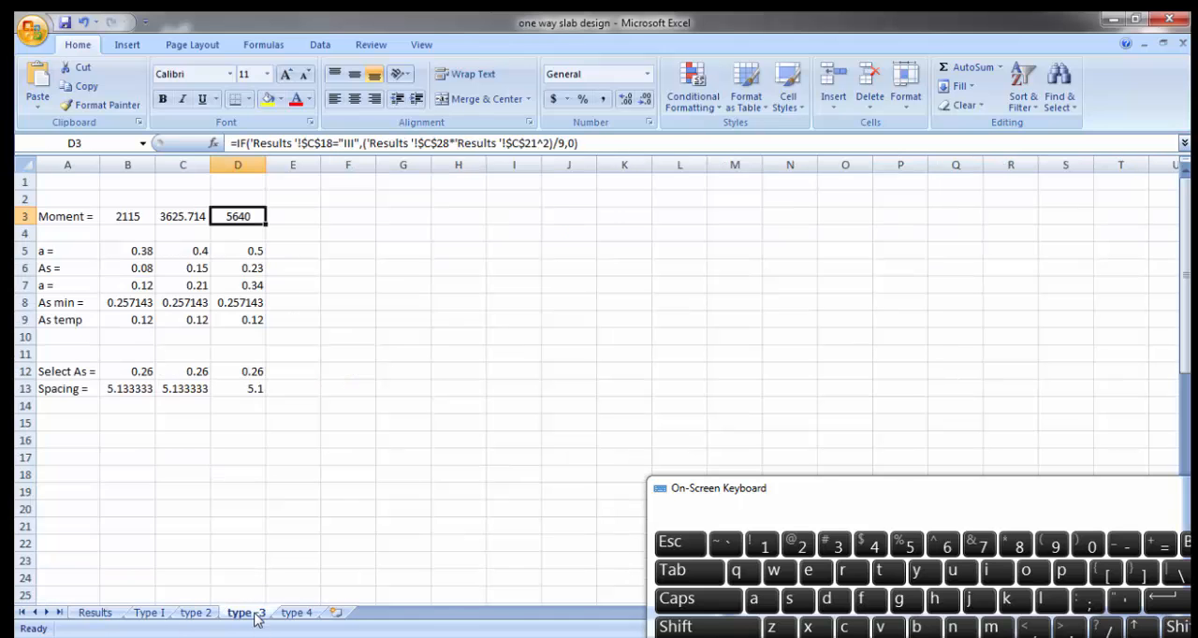
left_click(140, 390)
left_click(644, 100)
left_click(644, 100)
left_click(644, 99)
left_click(183, 389)
left_click(644, 100)
left_click(644, 99)
left_click(644, 99)
left_click(643, 99)
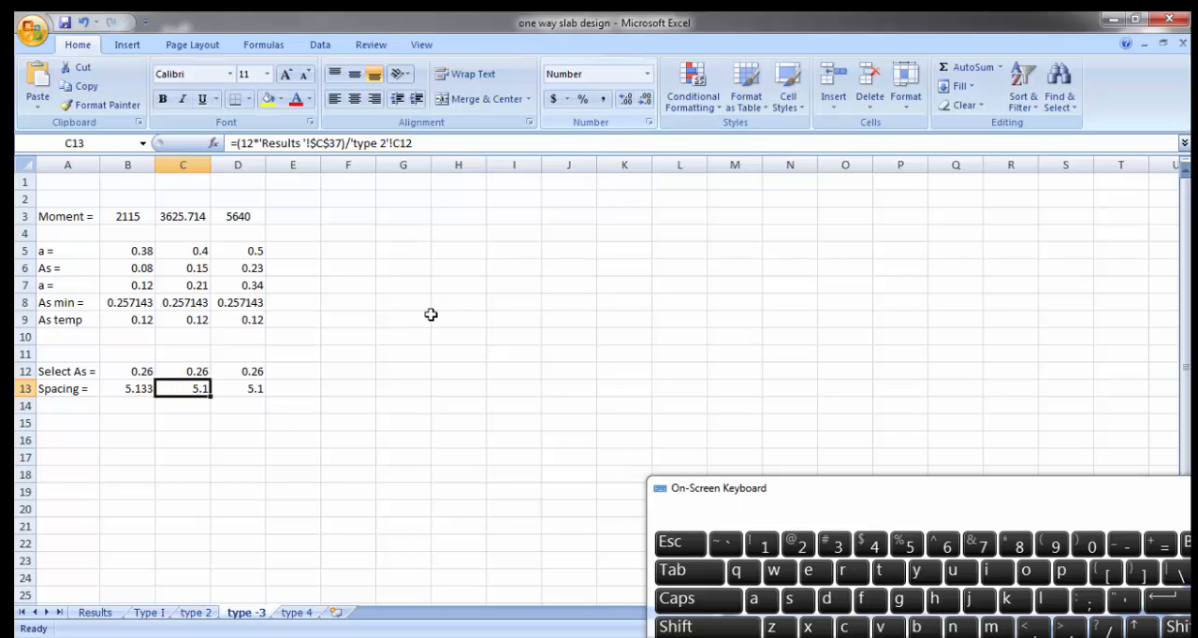
left_click(141, 388)
left_click(644, 100)
left_click(644, 99)
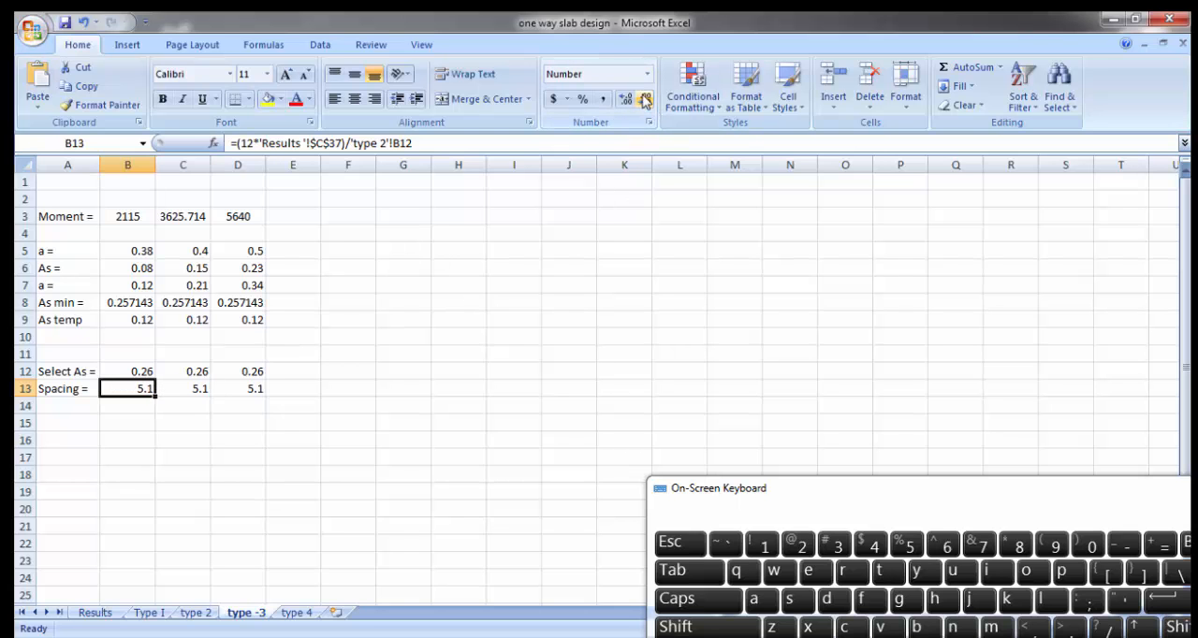
left_click(347, 408)
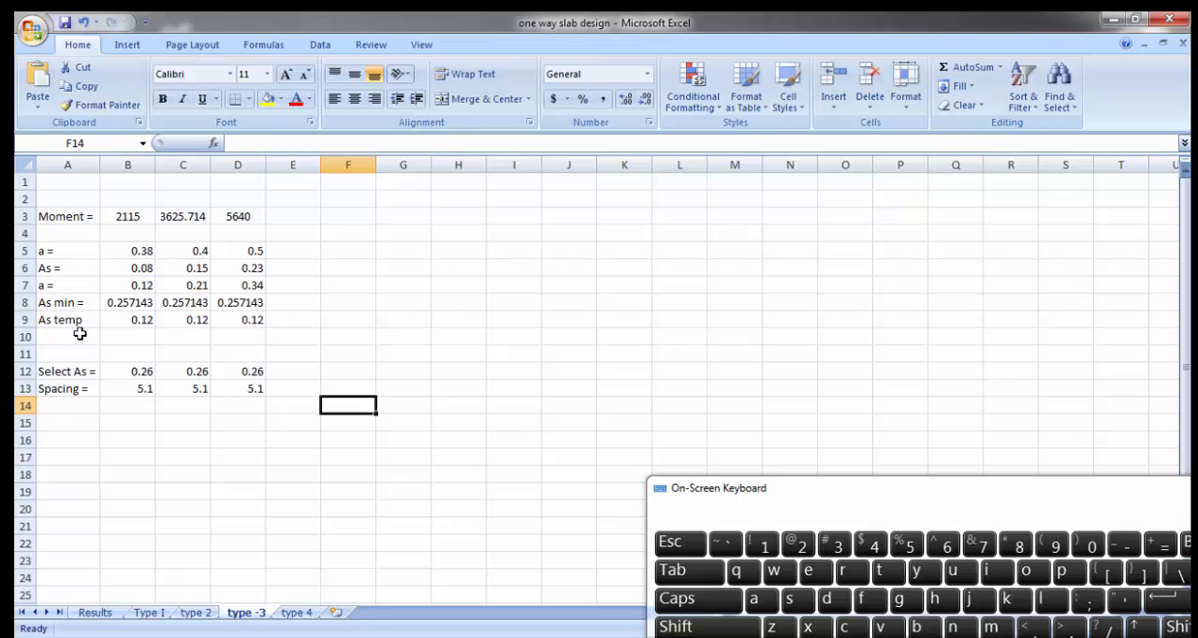
Step: Review the Select As formulas in B12, C12 and D12 of the type -3 sheet
left_click(134, 372)
left_click(177, 374)
left_click(249, 374)
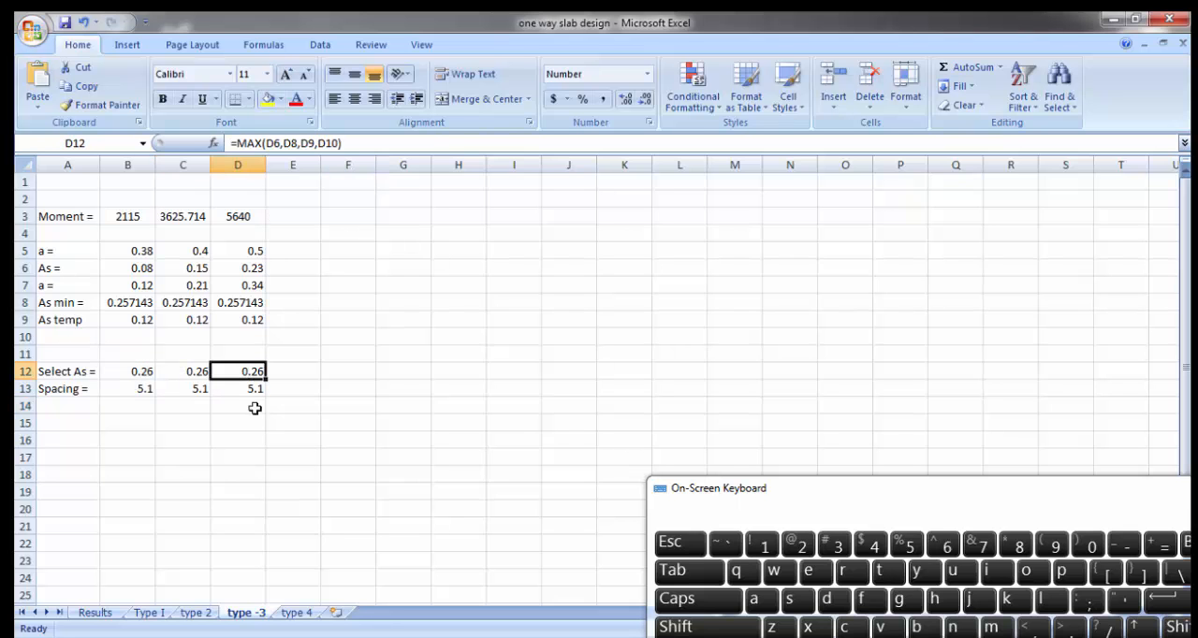
Step: Reduce the As min values in B8, C8 and D8 of the type -3 sheet to two decimal places
left_click(112, 306)
left_click(644, 101)
left_click(645, 101)
left_click(645, 101)
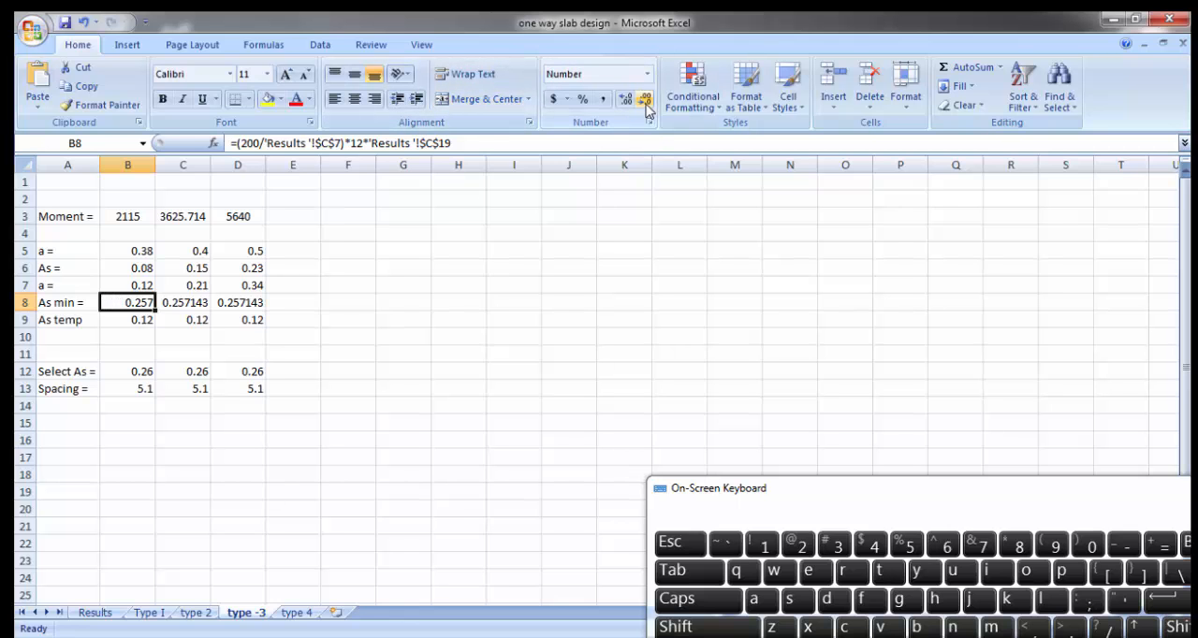
left_click(182, 306)
left_click(647, 101)
left_click(647, 101)
left_click(647, 101)
left_click(647, 102)
left_click(256, 304)
left_click(645, 101)
left_click(645, 101)
left_click(645, 101)
left_click(645, 101)
left_click(150, 307)
left_click(645, 101)
left_click(373, 430)
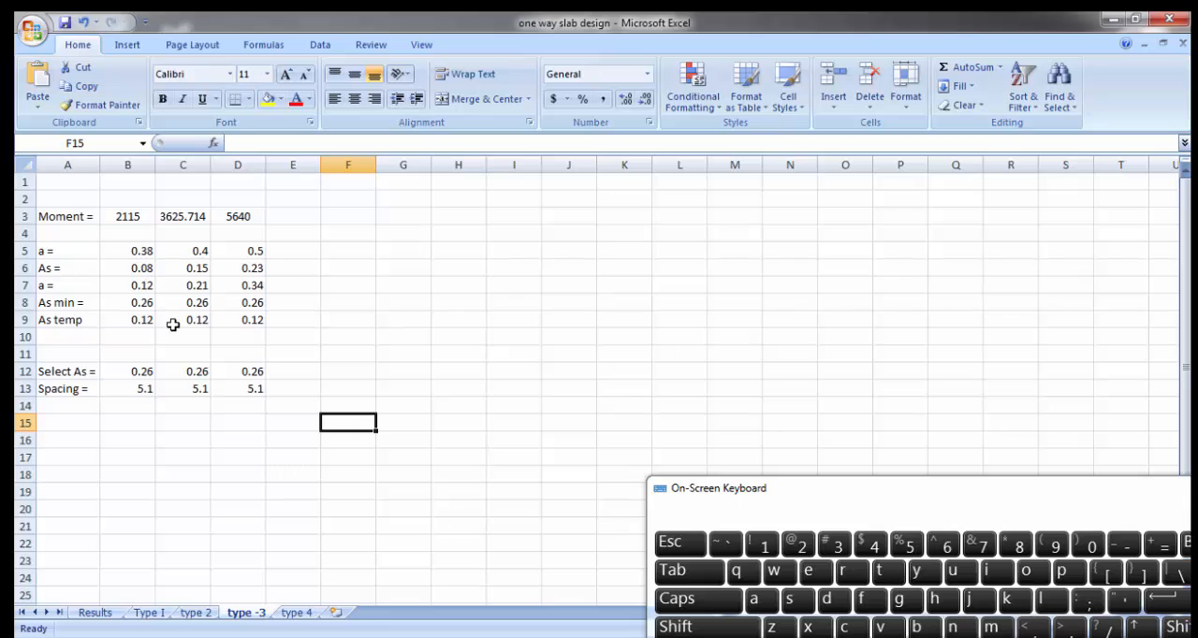
Step: Review the As min formulas in B8 and C8 and the As temp formula in D9
left_click(75, 305)
left_click(139, 307)
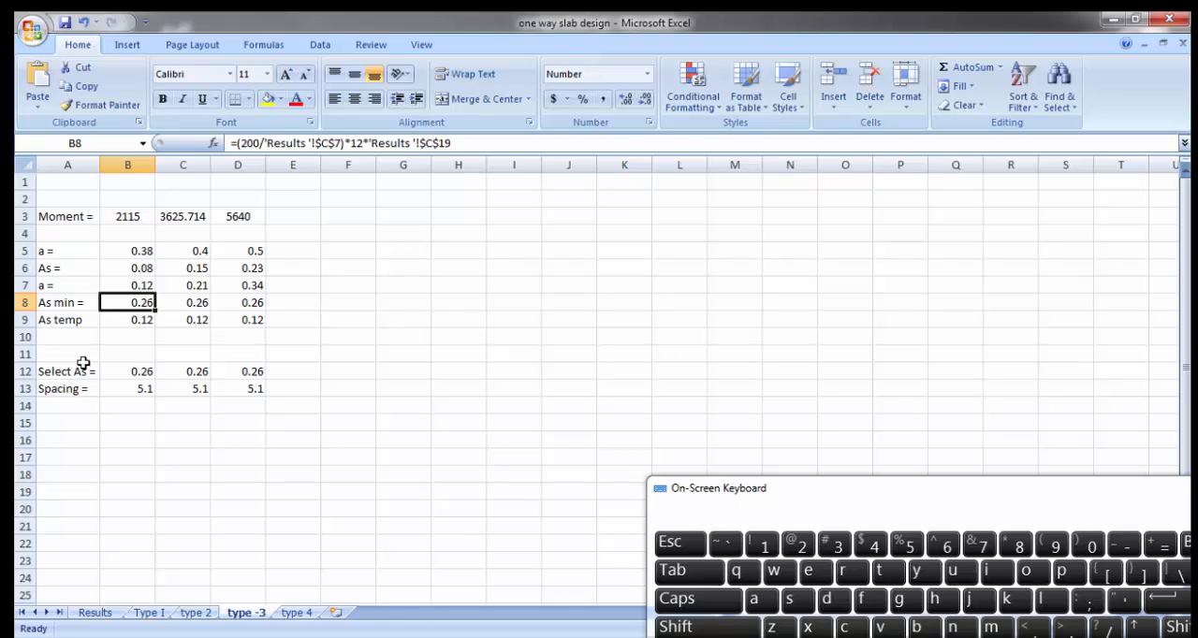
left_click(188, 306)
left_click(254, 315)
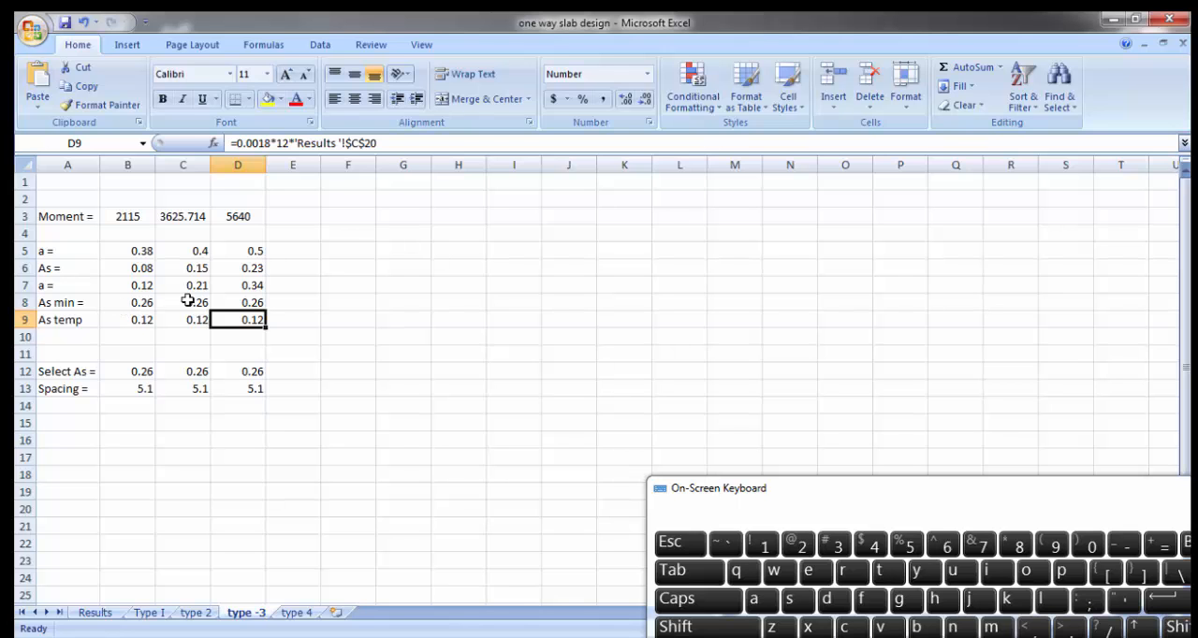
left_click(140, 309)
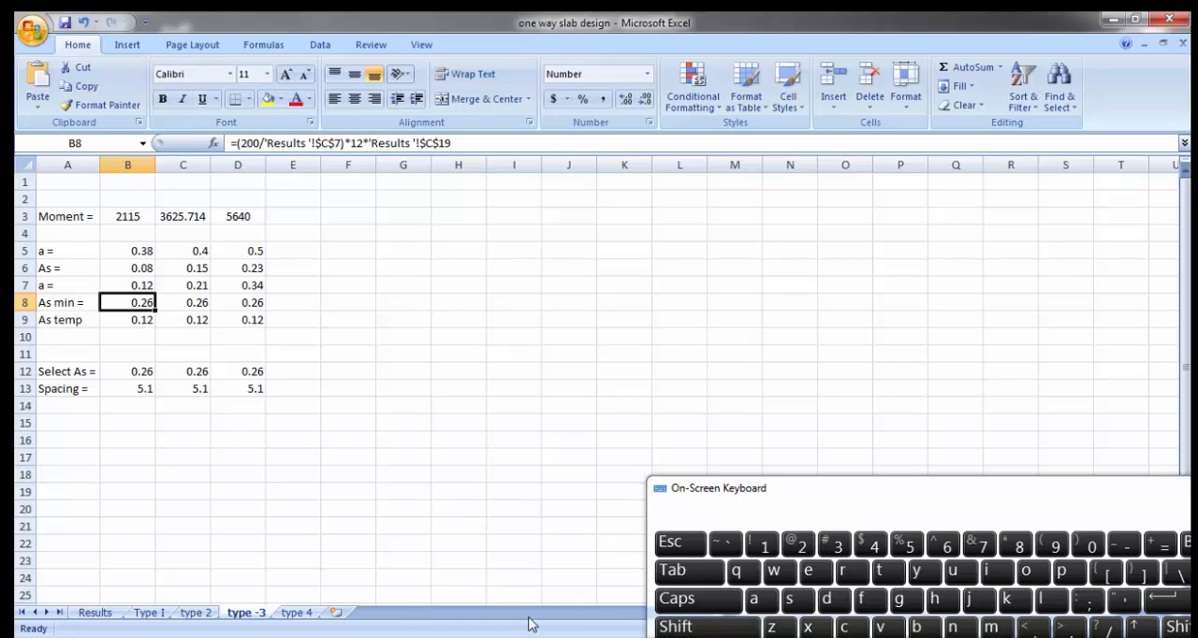
Step: Switch to the Word formula document and insert a new equation on the blank line above the ρmax formula
left_click(475, 636)
scroll(442, 450, "down", 2)
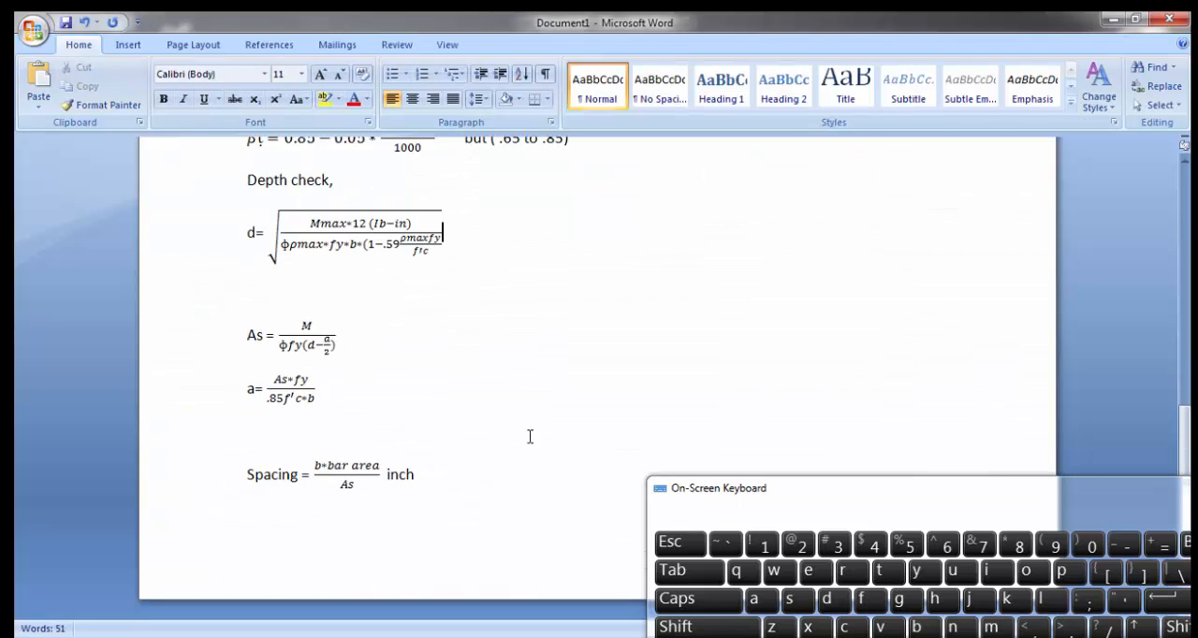
scroll(553, 436, "up", 3)
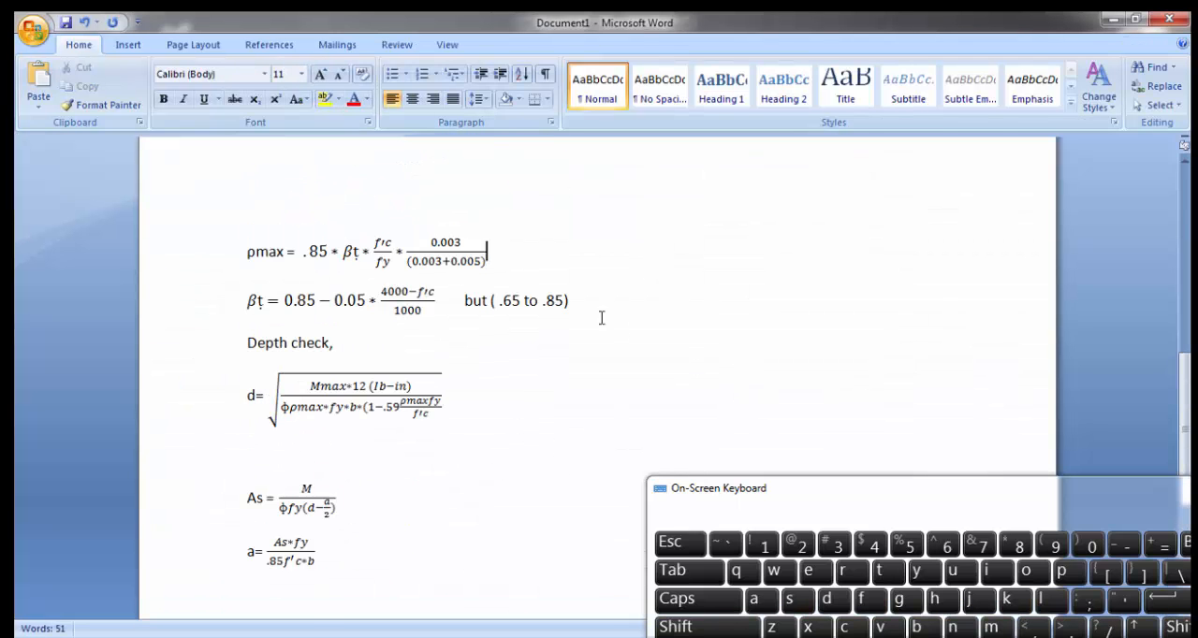
scroll(349, 255, "up", 1)
left_click(182, 259)
left_click(272, 255)
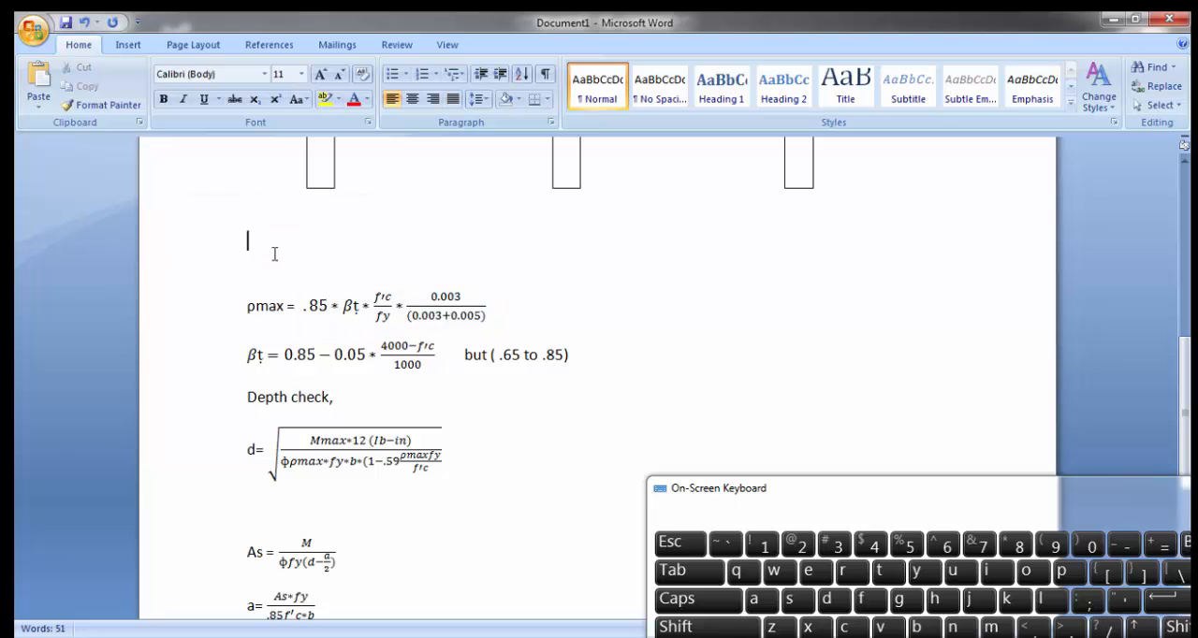
left_click(139, 47)
left_click(1118, 80)
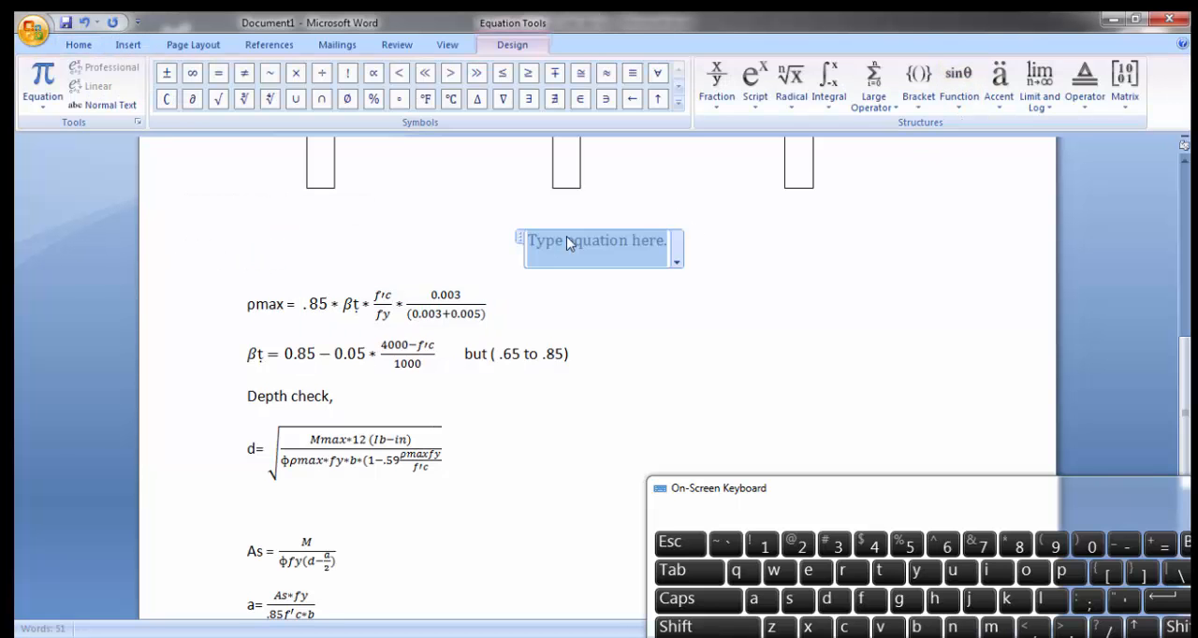
Step: Build the equation as a stacked fraction of 200 over fy followed by b*d
left_click(717, 83)
left_click(733, 178)
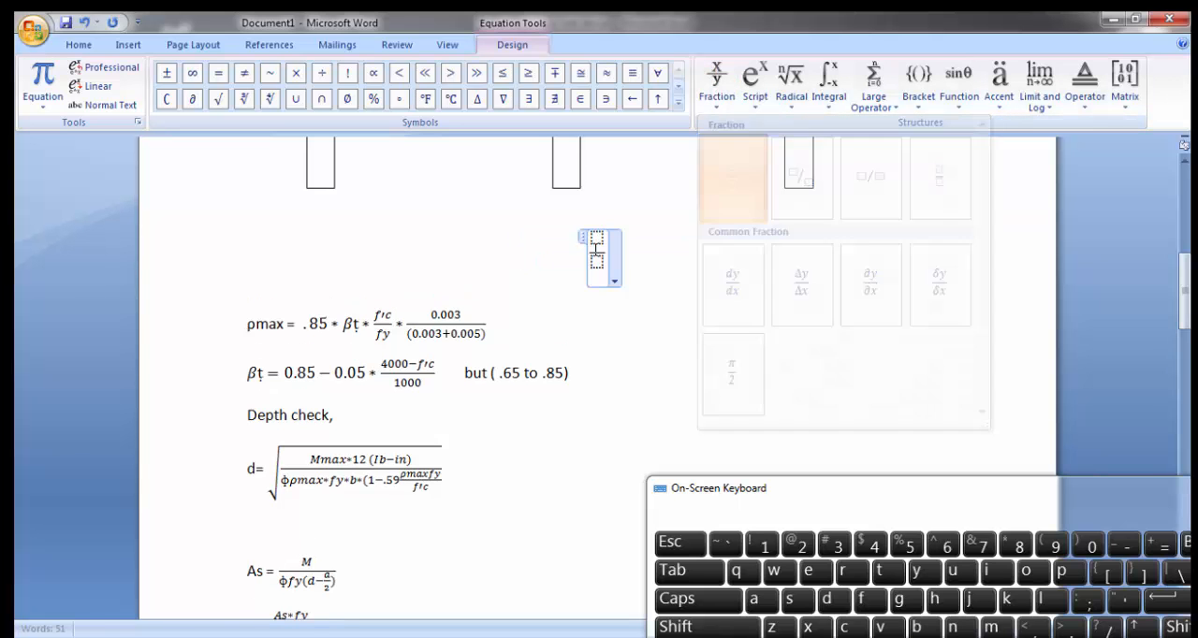
type("200")
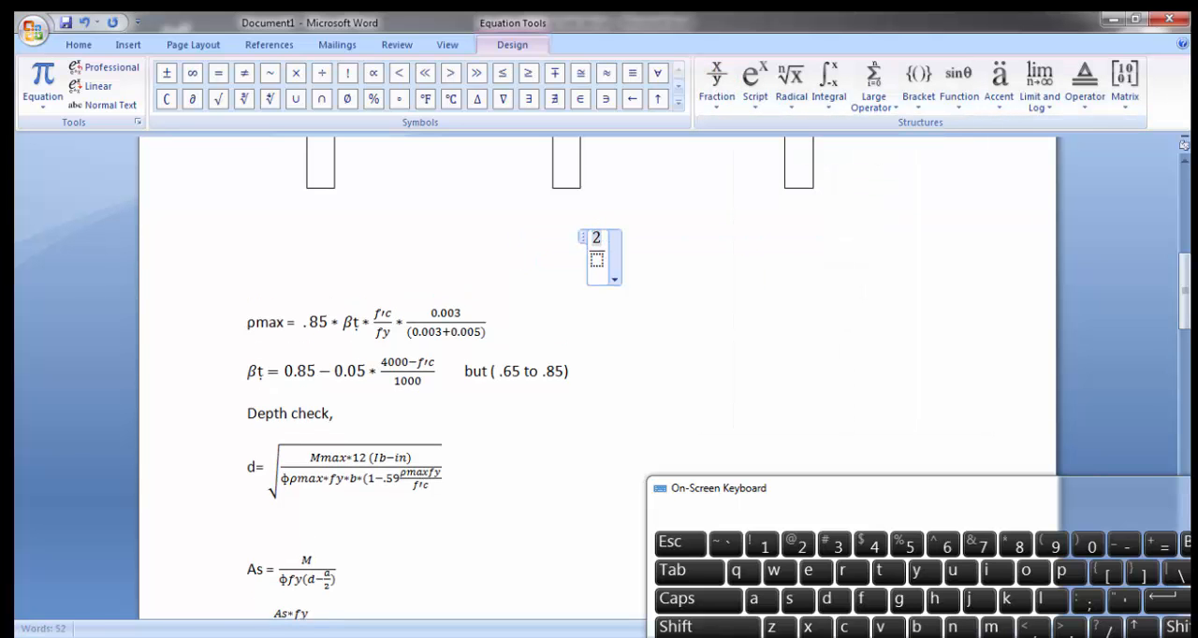
left_click(604, 259)
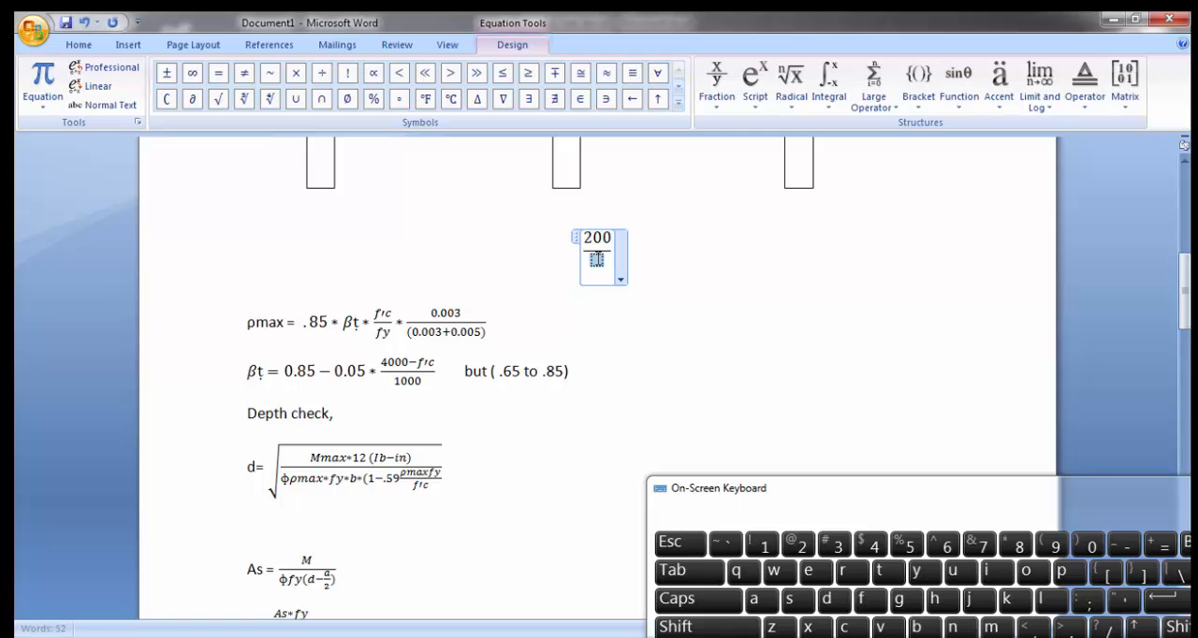
type("fy")
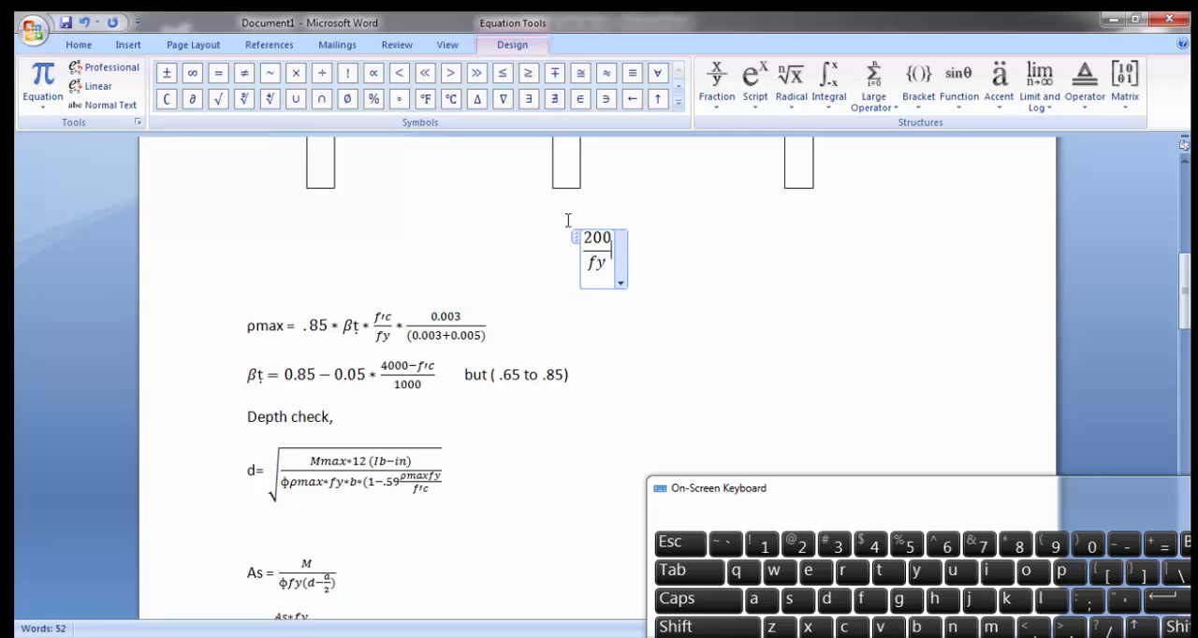
key("Right")
type("b")
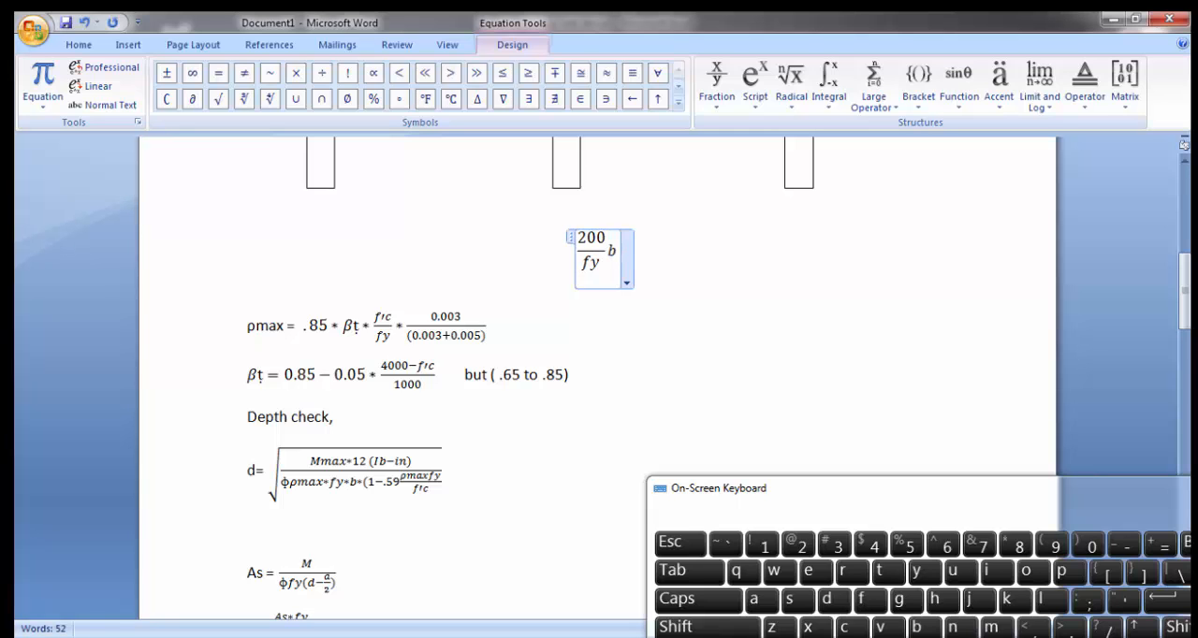
type("*d")
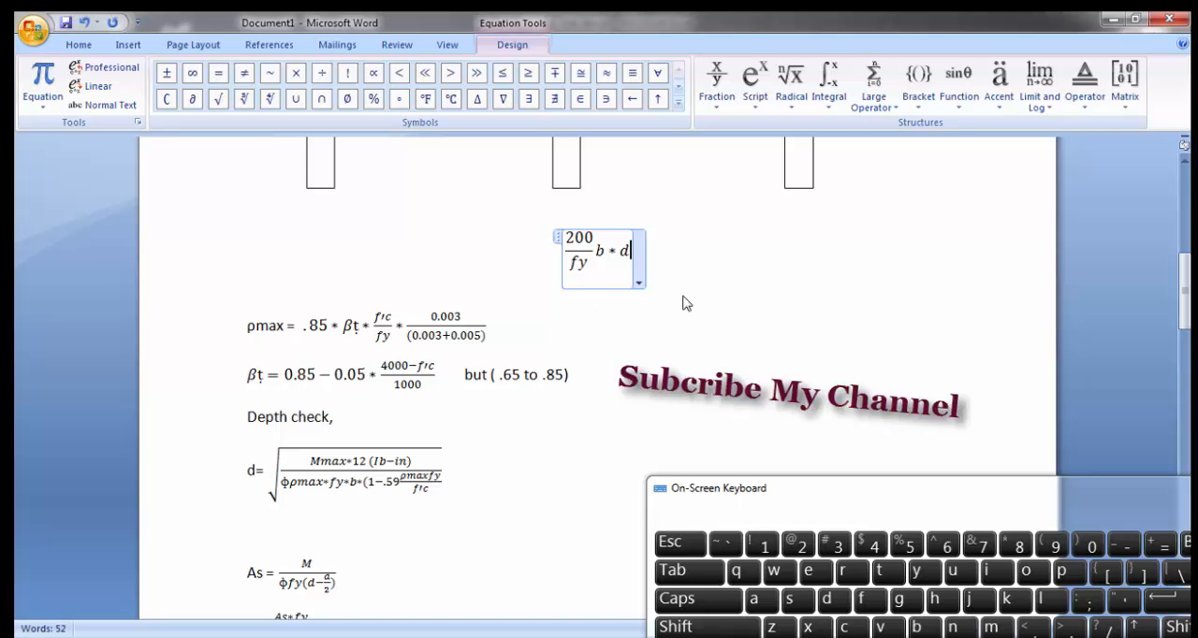
Step: Complete the 200/fy equation with "= As" and leave the equation editor
type("=")
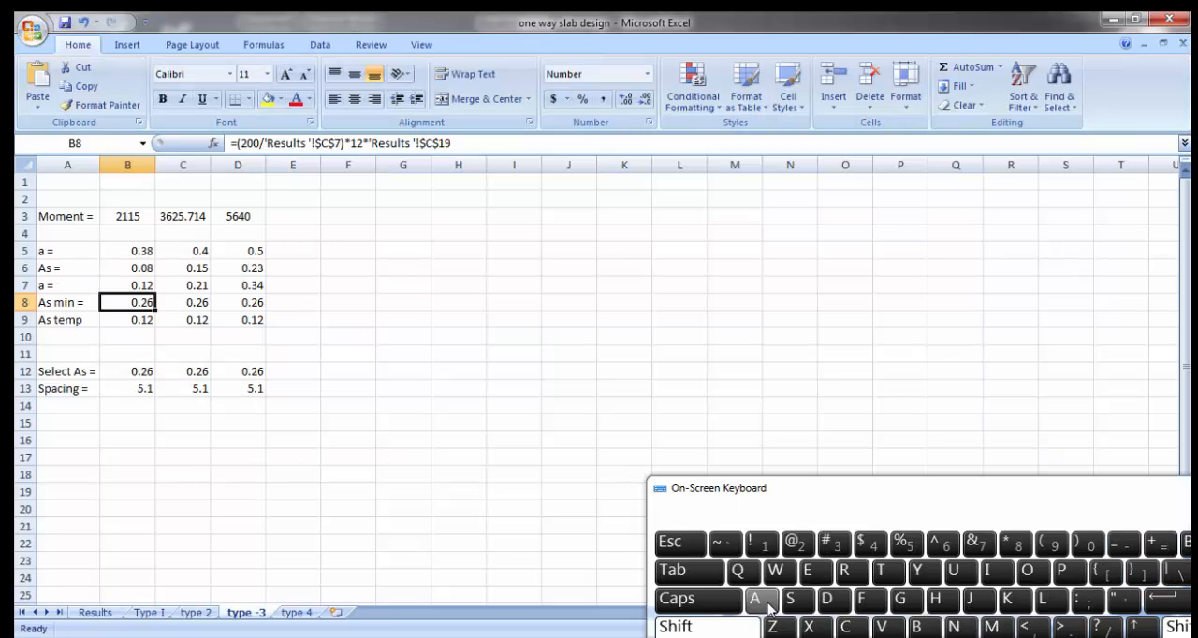
type("A")
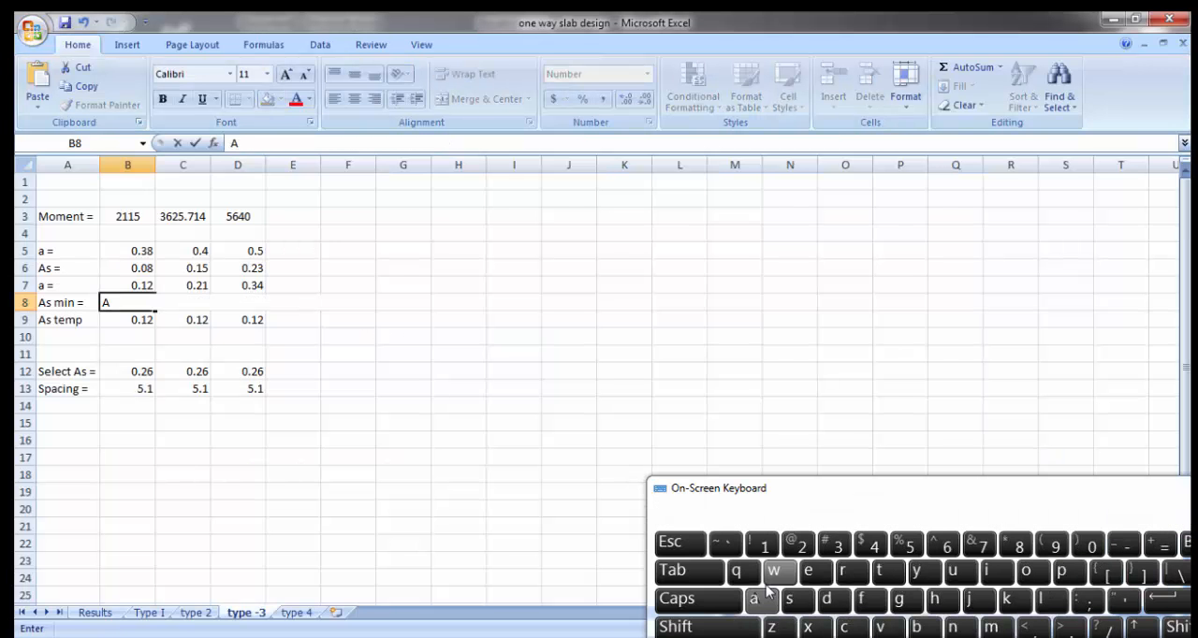
type("s")
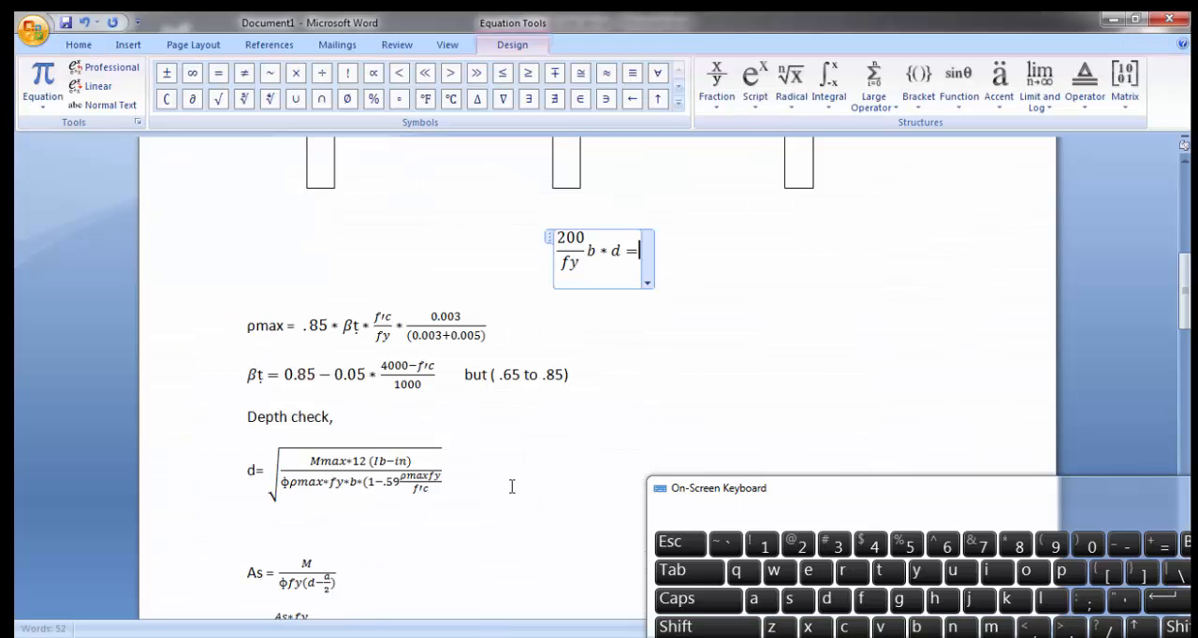
left_click(727, 599)
left_click(751, 600)
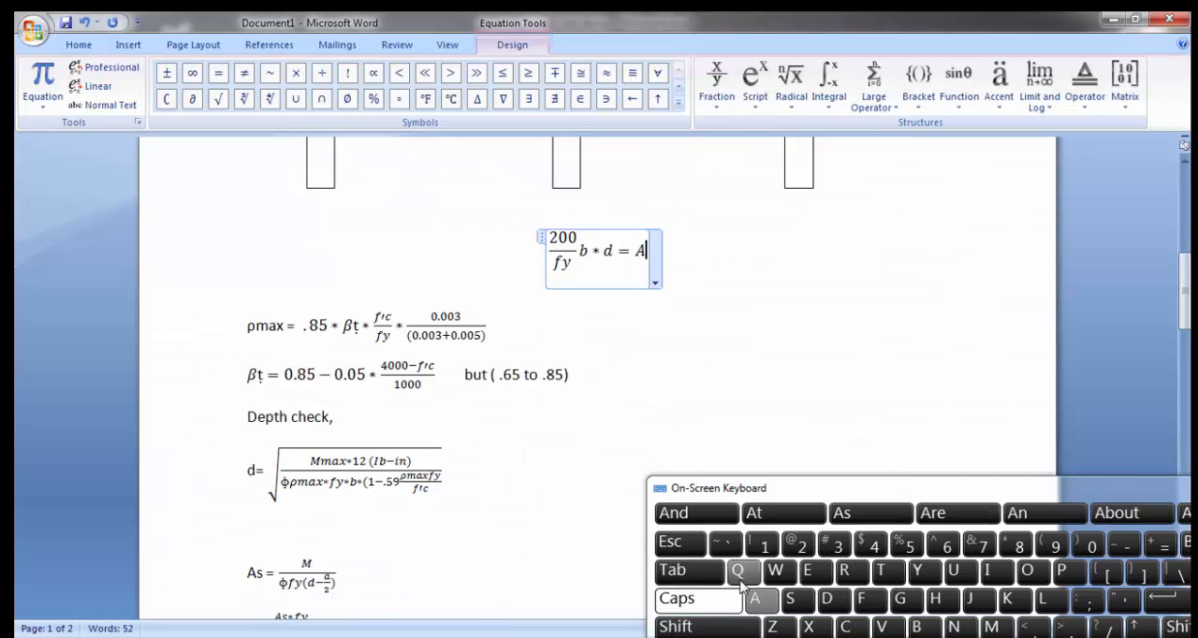
left_click(698, 599)
left_click(791, 600)
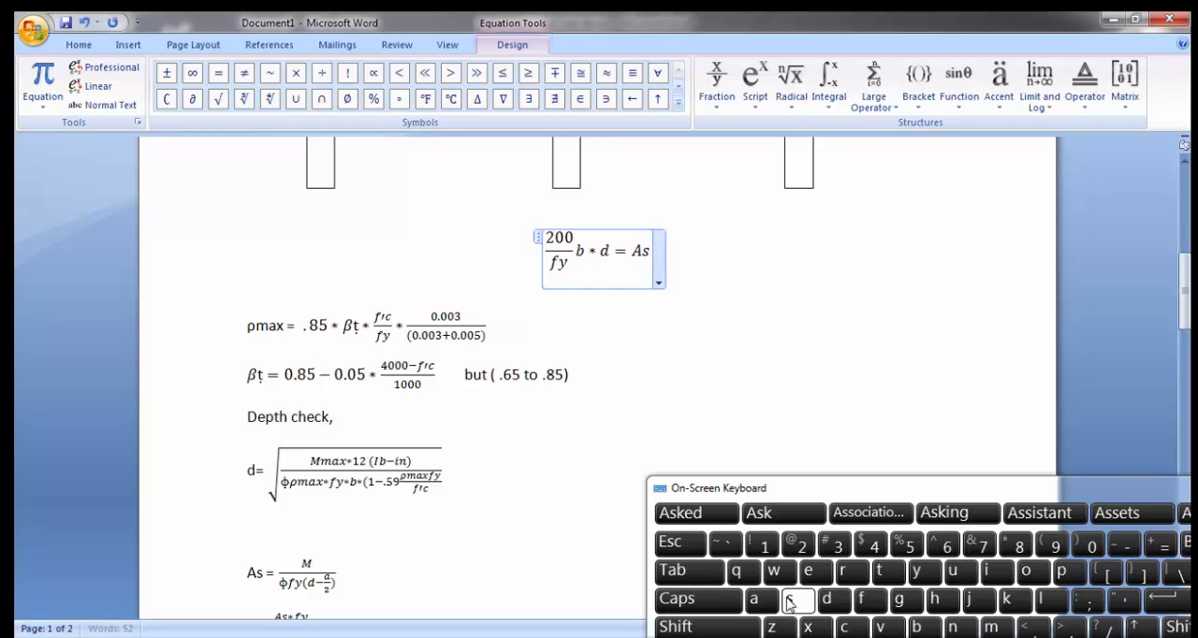
left_click(742, 321)
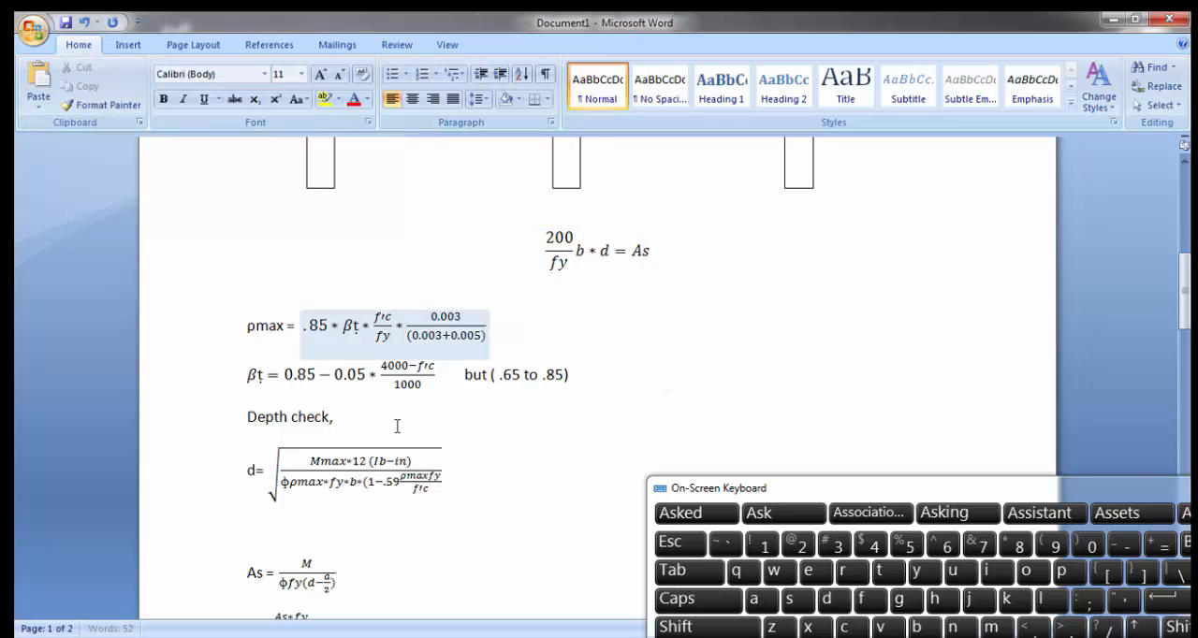
Step: Switch to the Excel workbook and review the Spacing formulas in B13 and C13 of the type -3 sheet
left_click(436, 636)
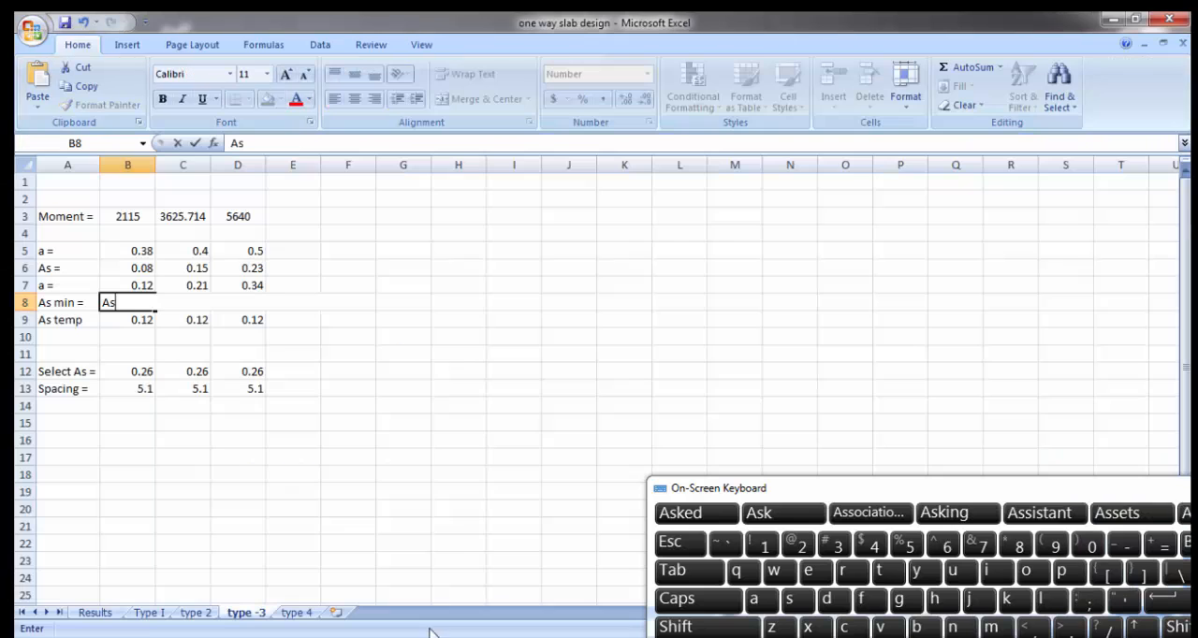
left_click(141, 388)
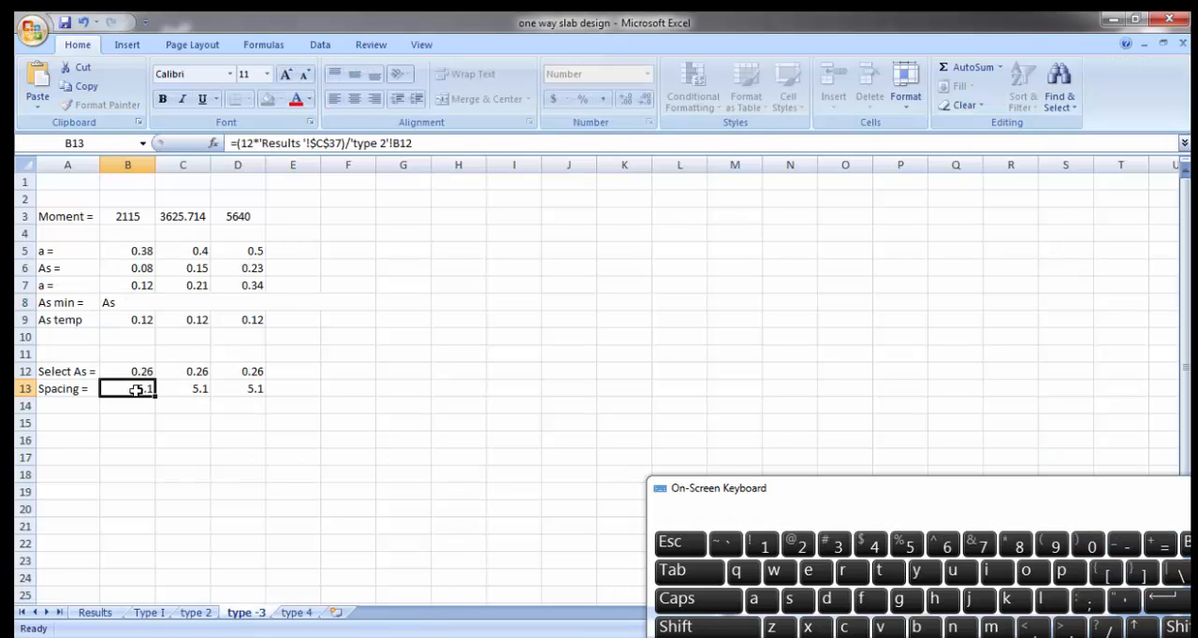
left_click(168, 388)
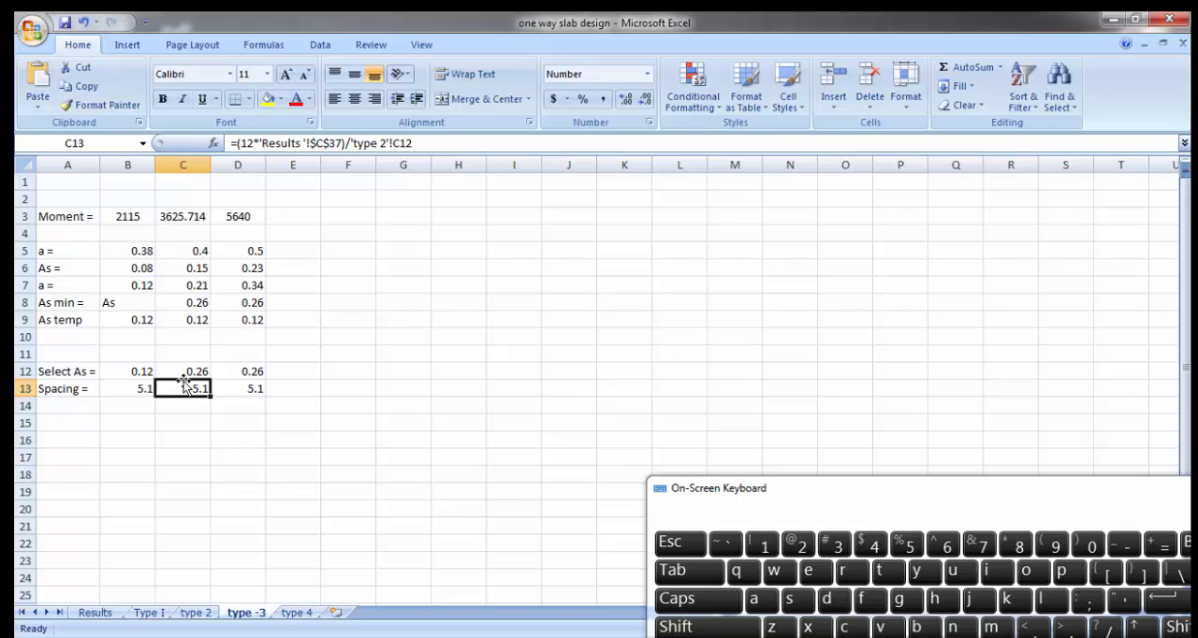
Step: On the Results sheet, go through the slab condition descriptions for types I, II and IV
left_click_drag(678, 494, 715, 318)
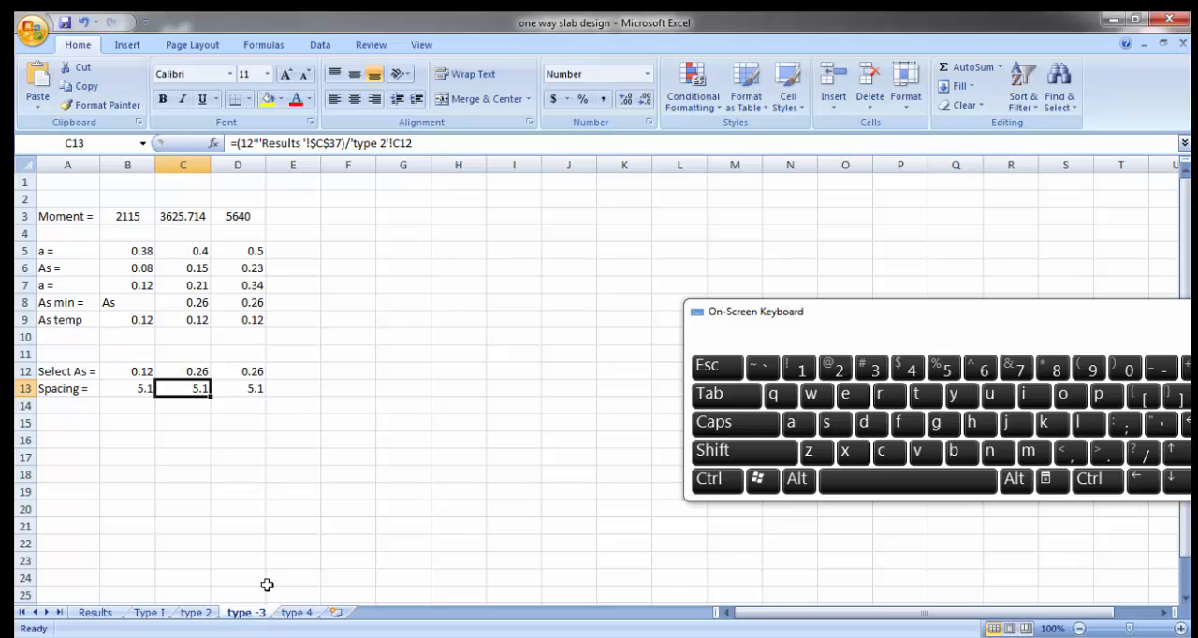
left_click(95, 613)
scroll(278, 497, "up", 6)
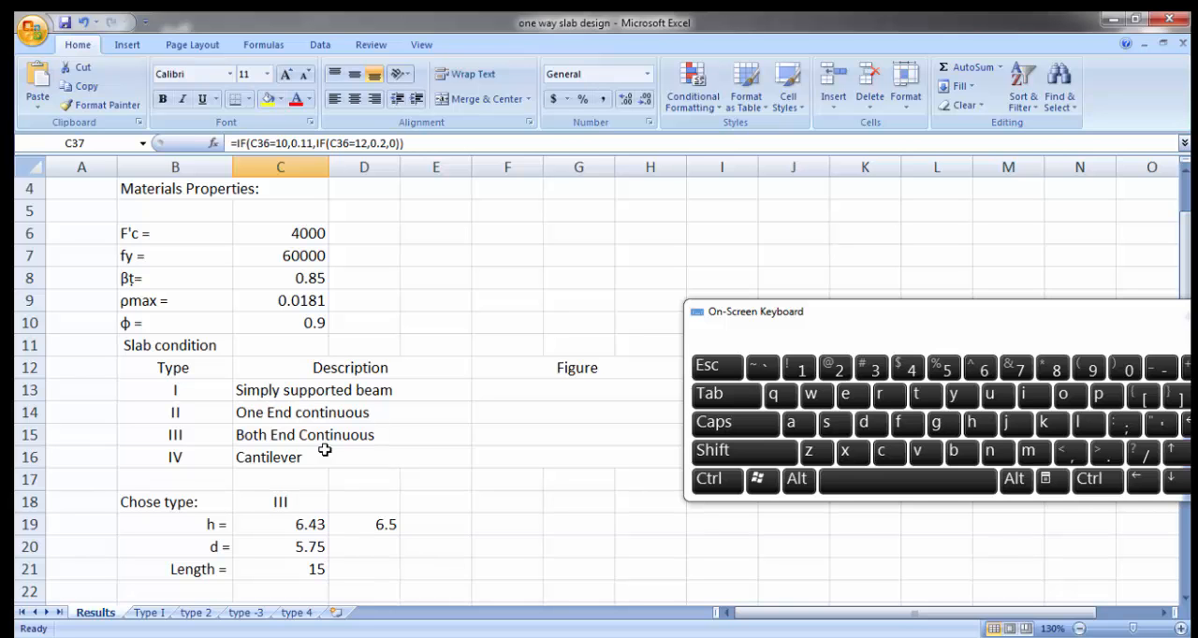
left_click(283, 395)
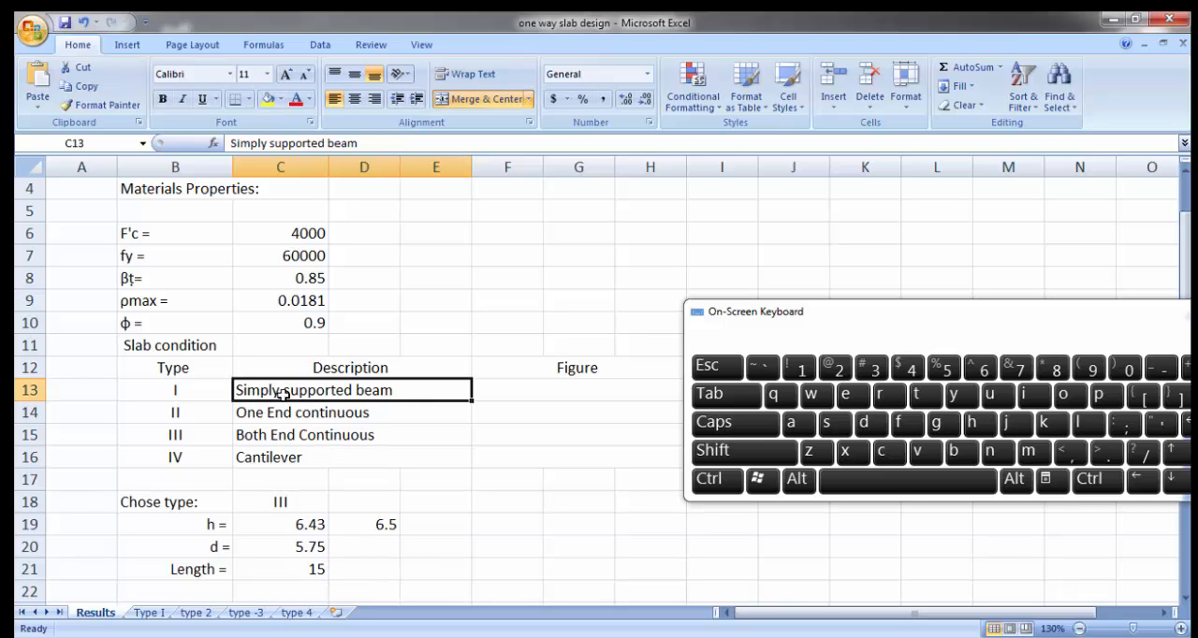
left_click(290, 413)
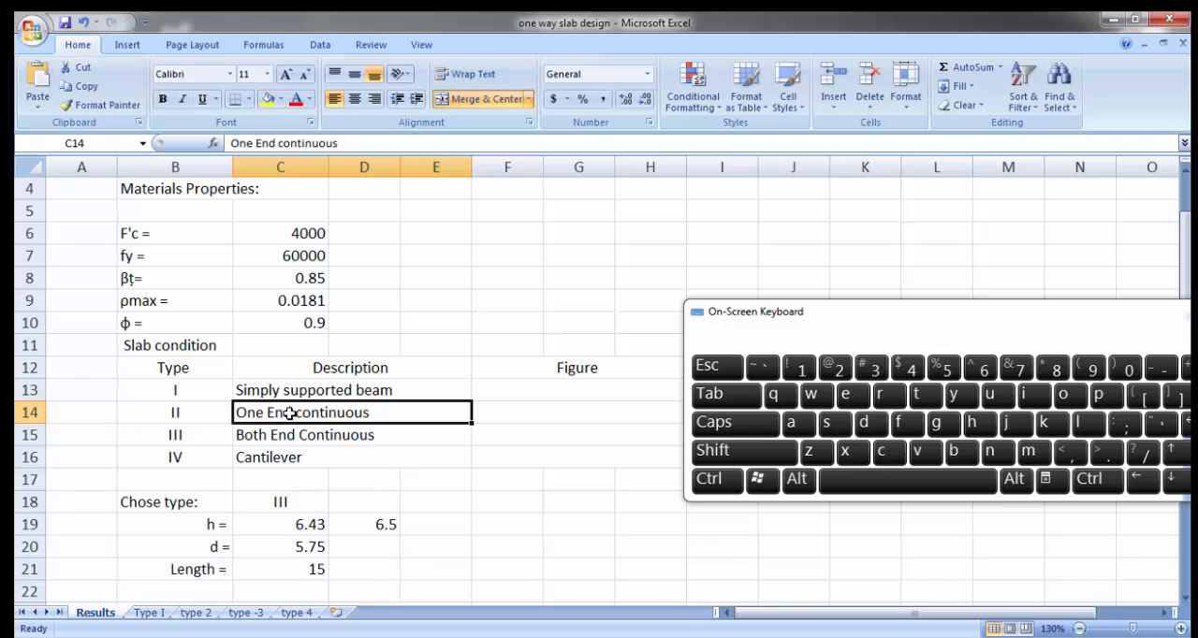
left_click(290, 459)
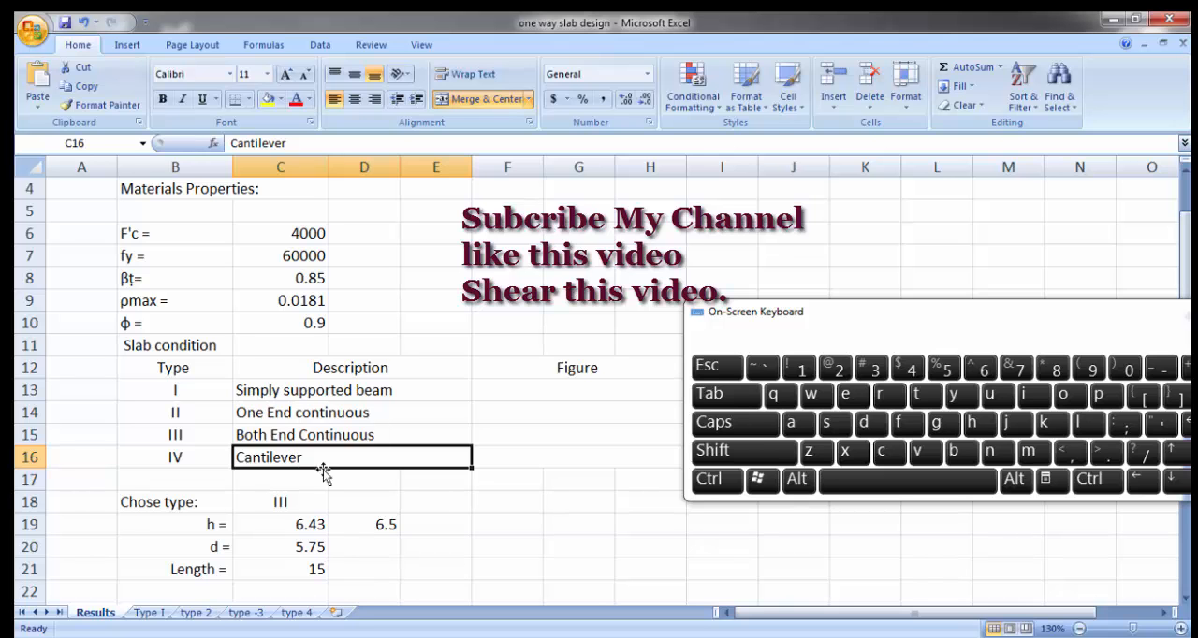
left_click(1042, 636)
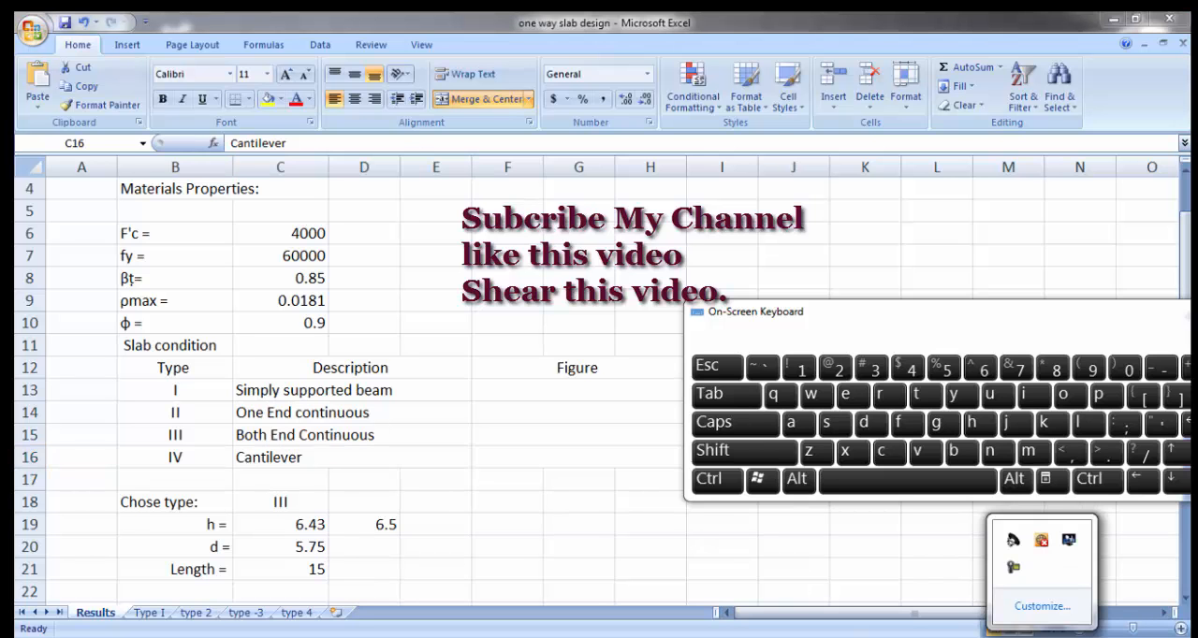